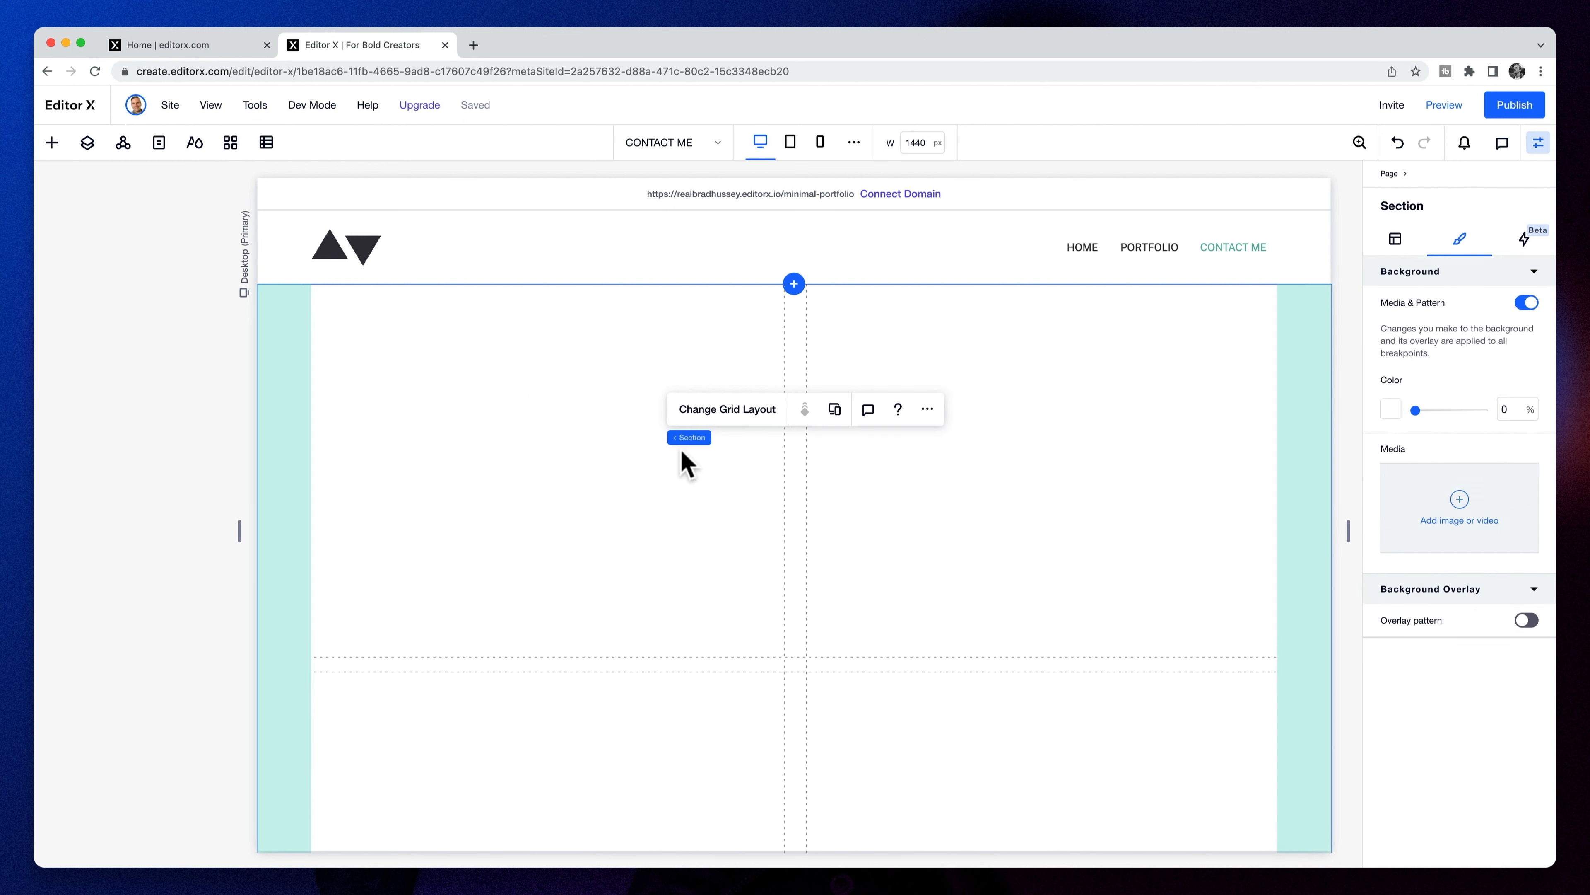
# - Pad the new section 5% on every side and preview it at full width
pyautogui.click(1395, 239)
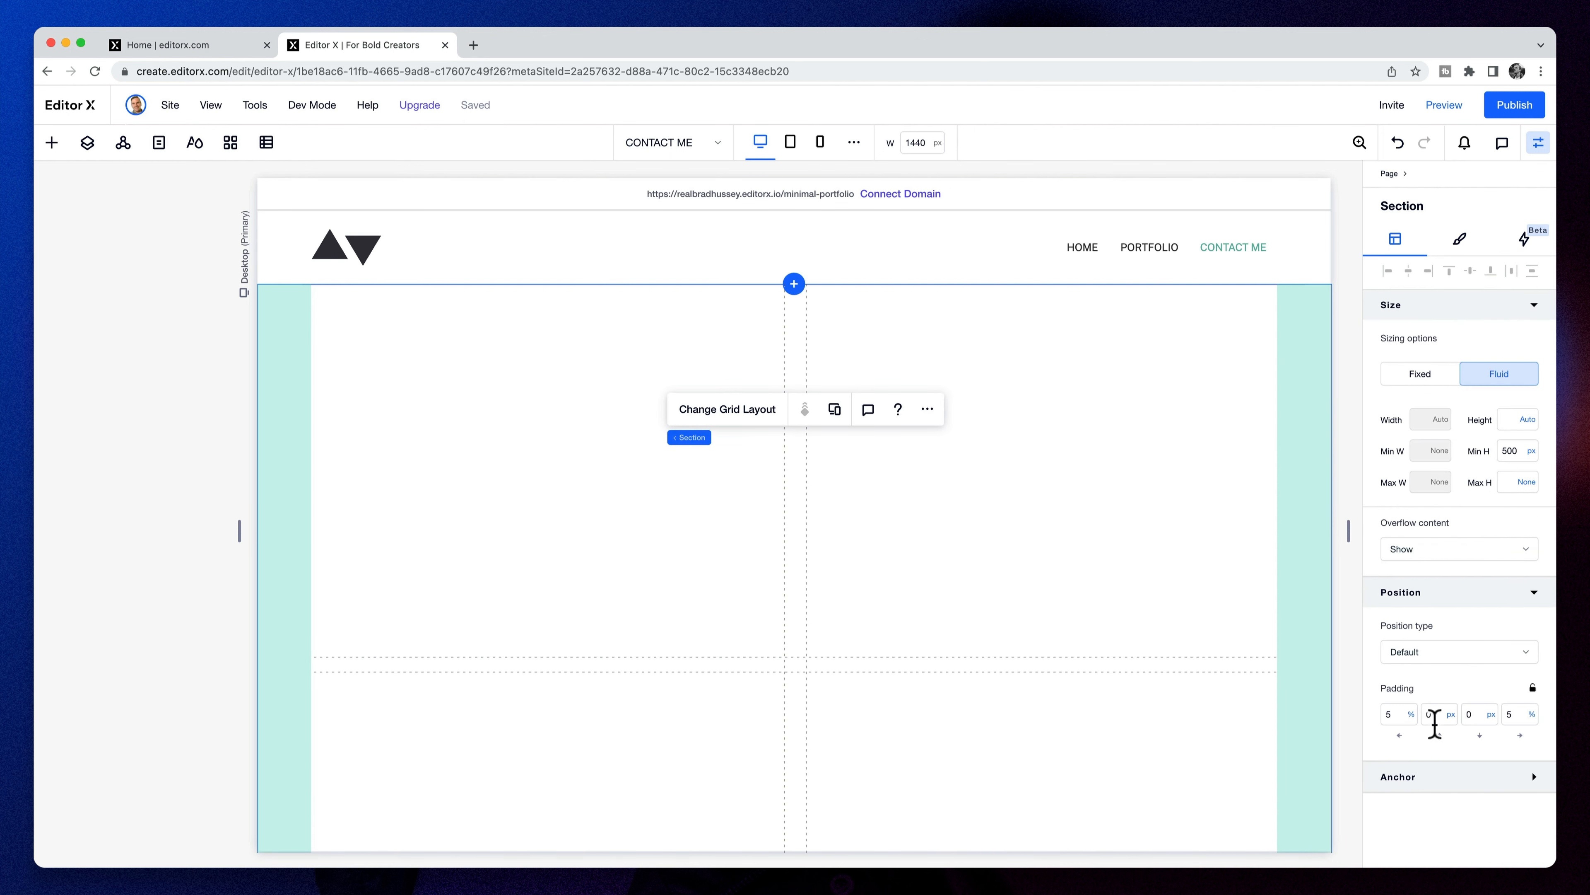
pyautogui.click(1533, 689)
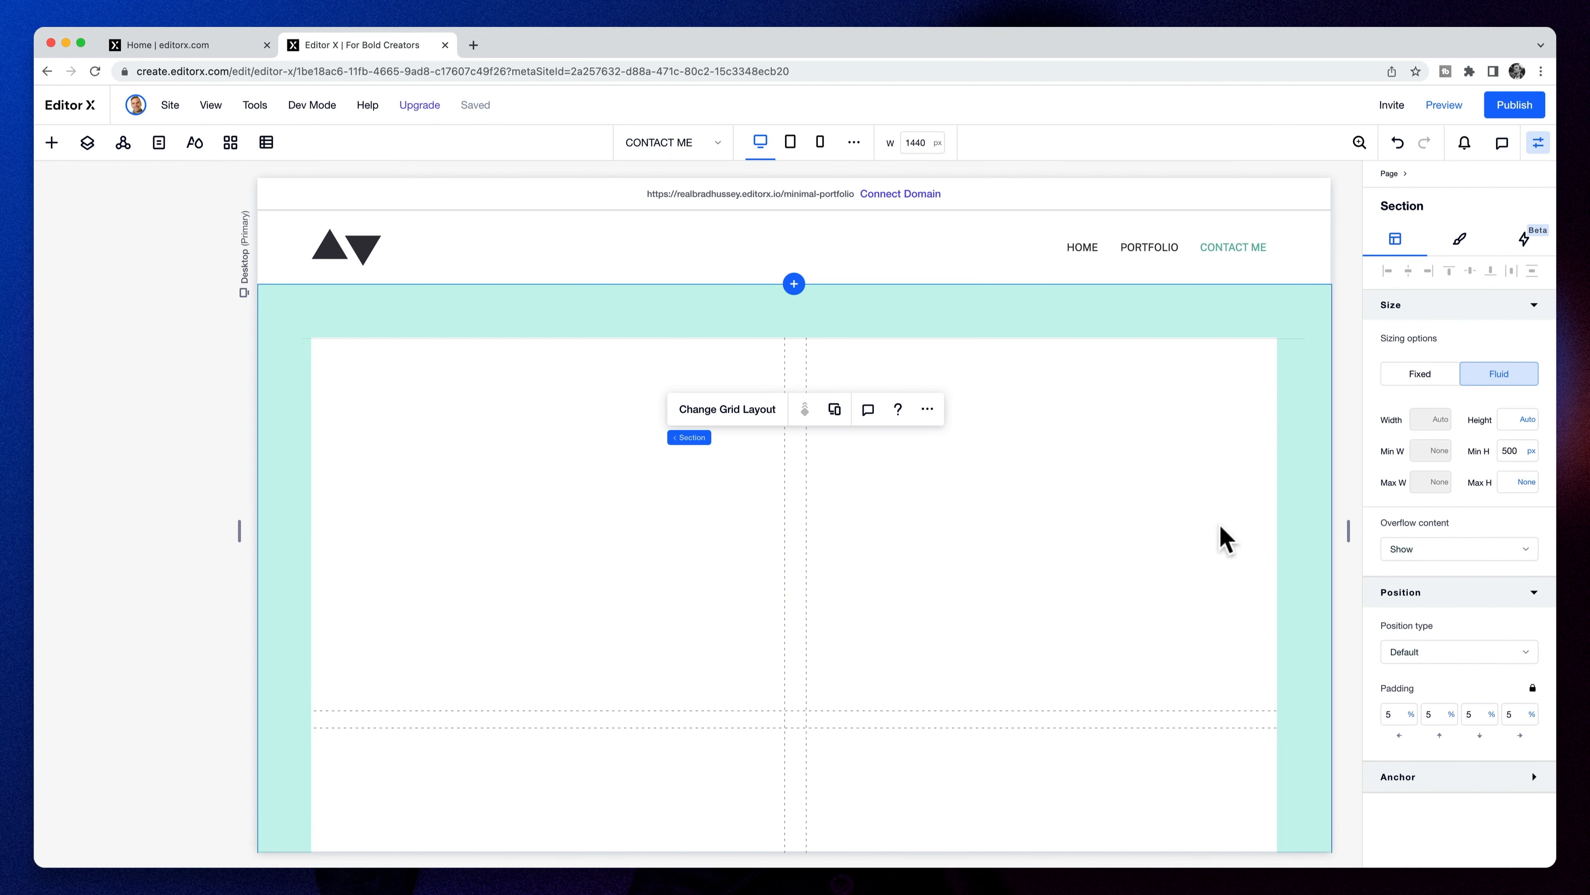
pyautogui.click(1444, 106)
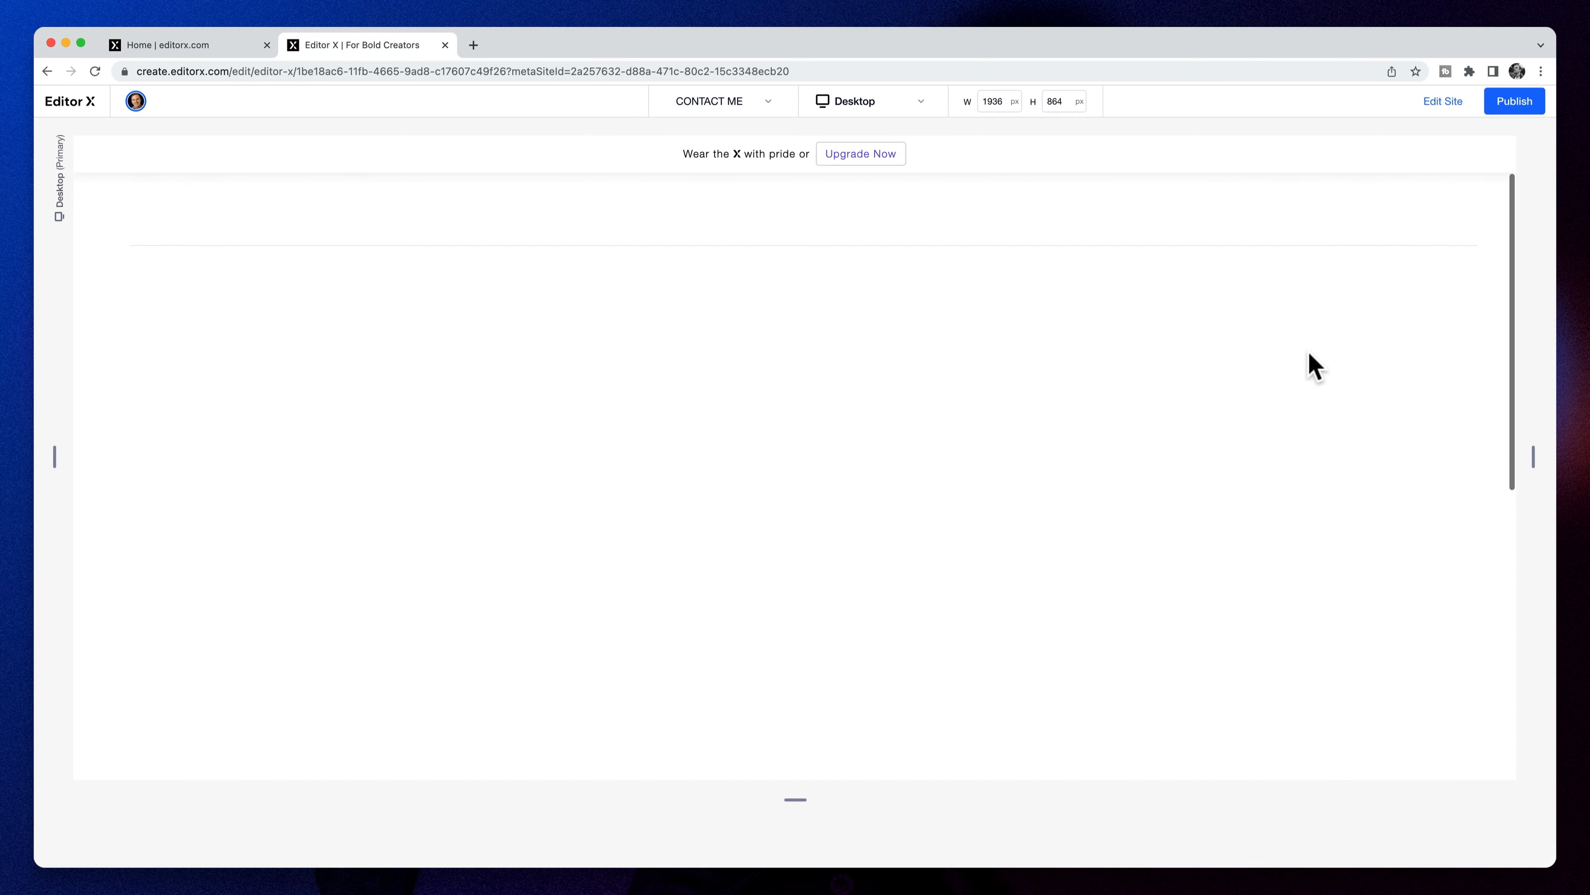
pyautogui.click(1437, 108)
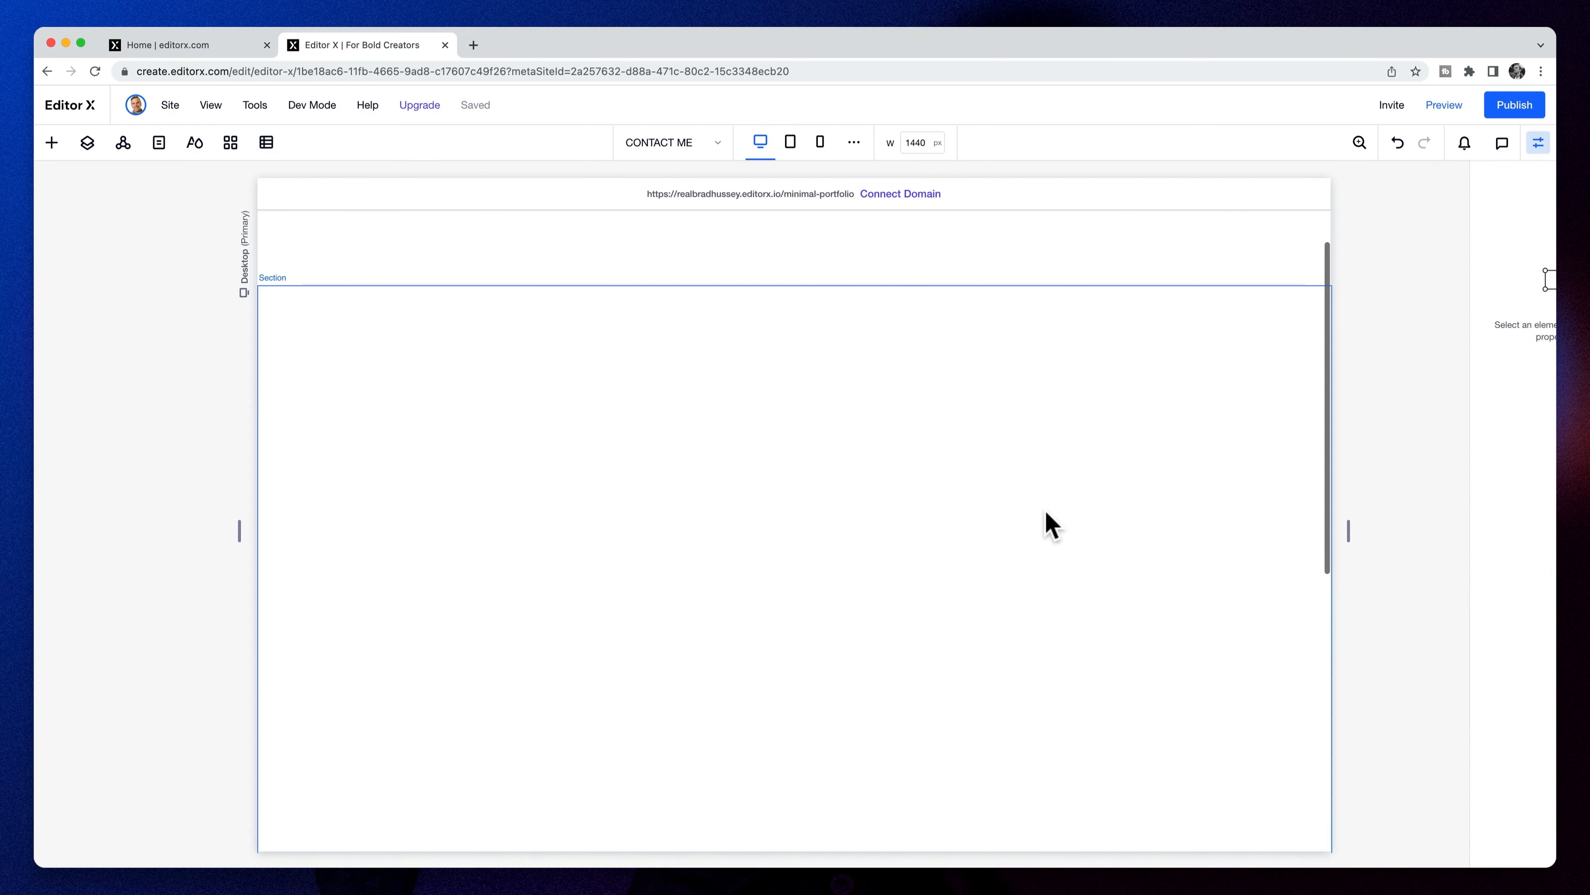
# - Set the top divider line to 98% width and dock it left
pyautogui.click(791, 458)
pyautogui.scroll(-2, 783, 501)
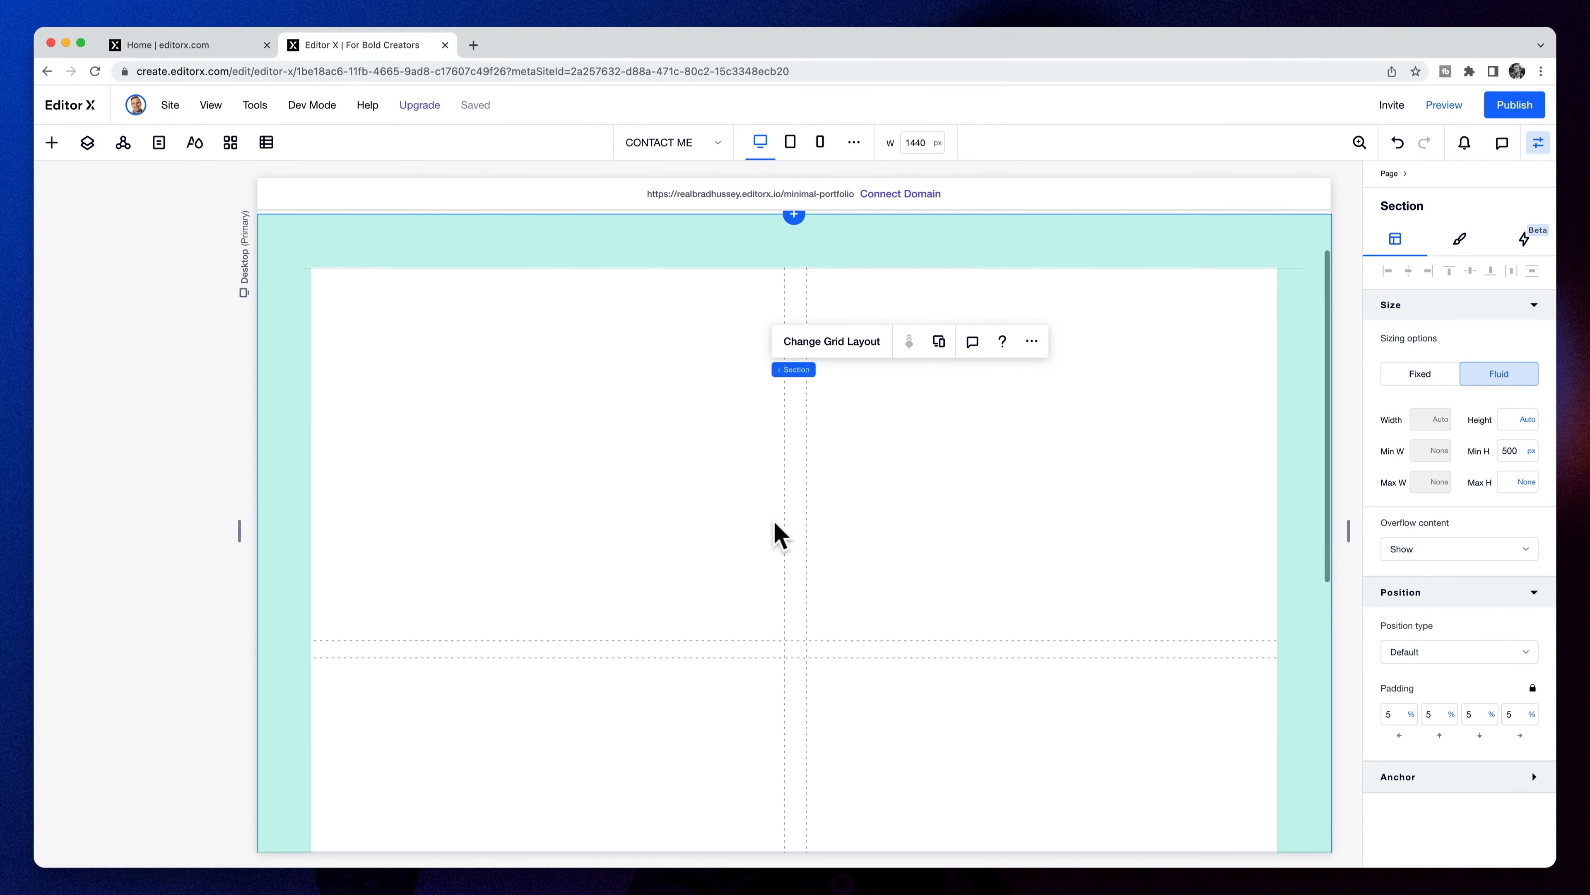
pyautogui.click(798, 266)
pyautogui.click(1422, 418)
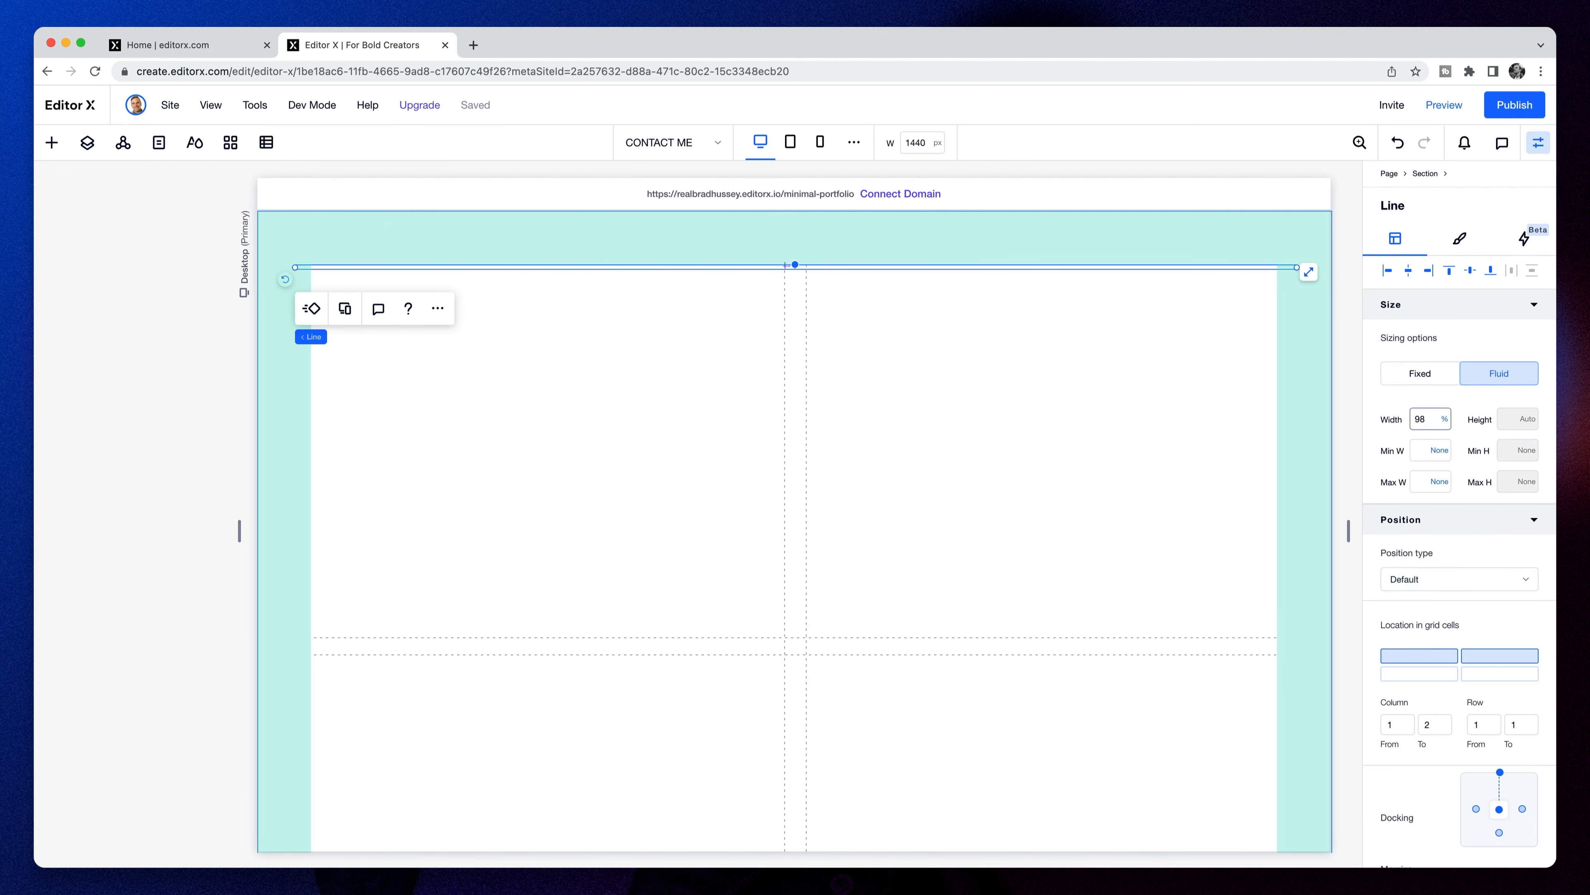
pyautogui.write('98')
pyautogui.press('Return')
pyautogui.click(1400, 268)
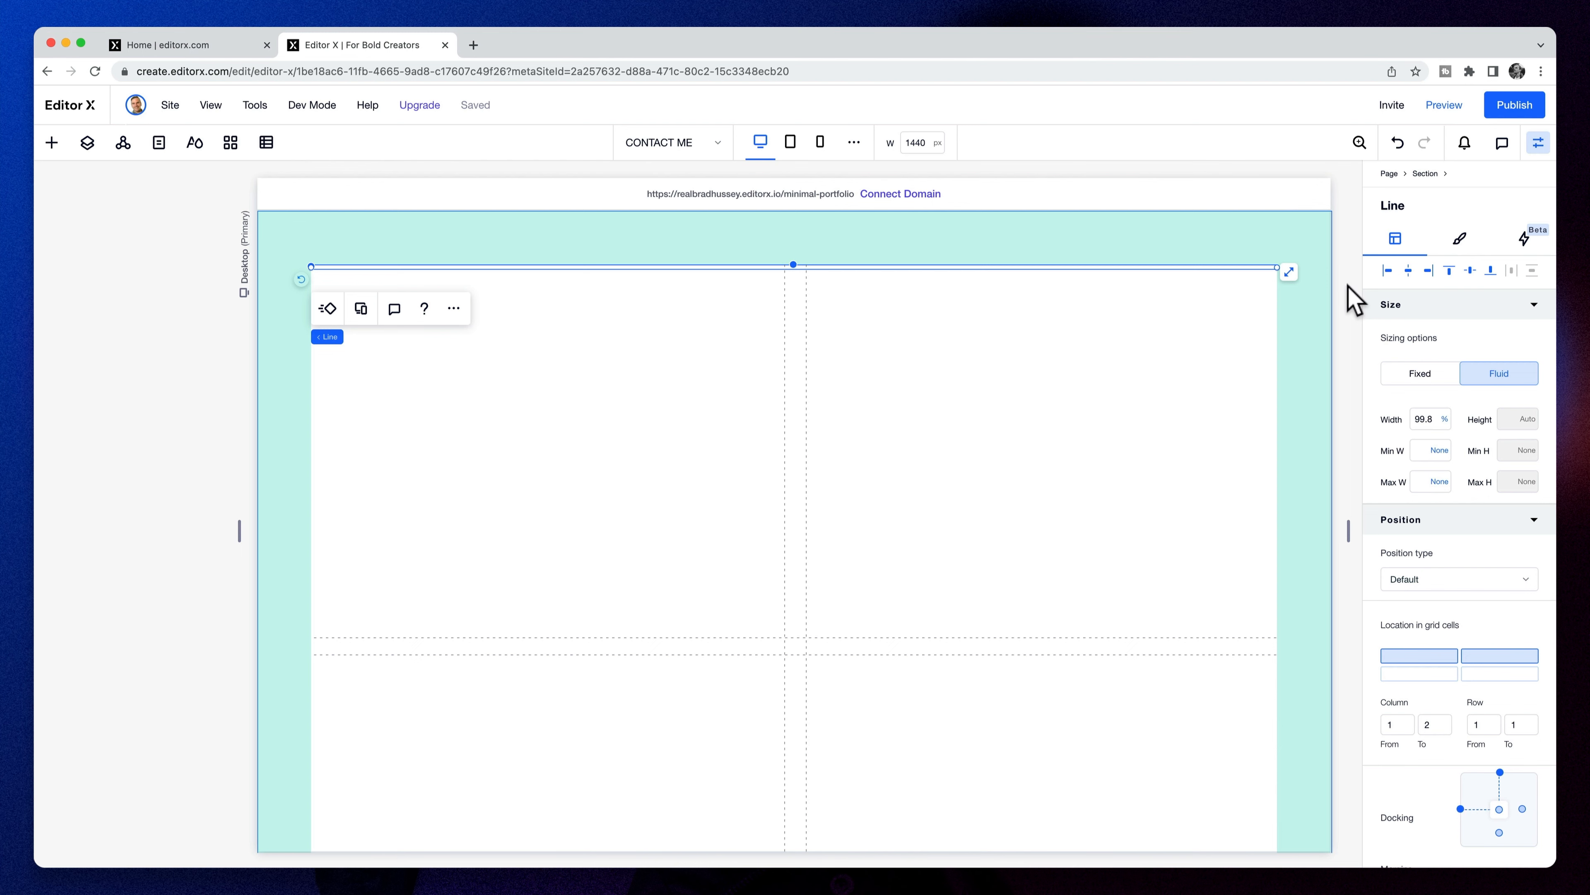
pyautogui.click(1349, 299)
pyautogui.click(820, 481)
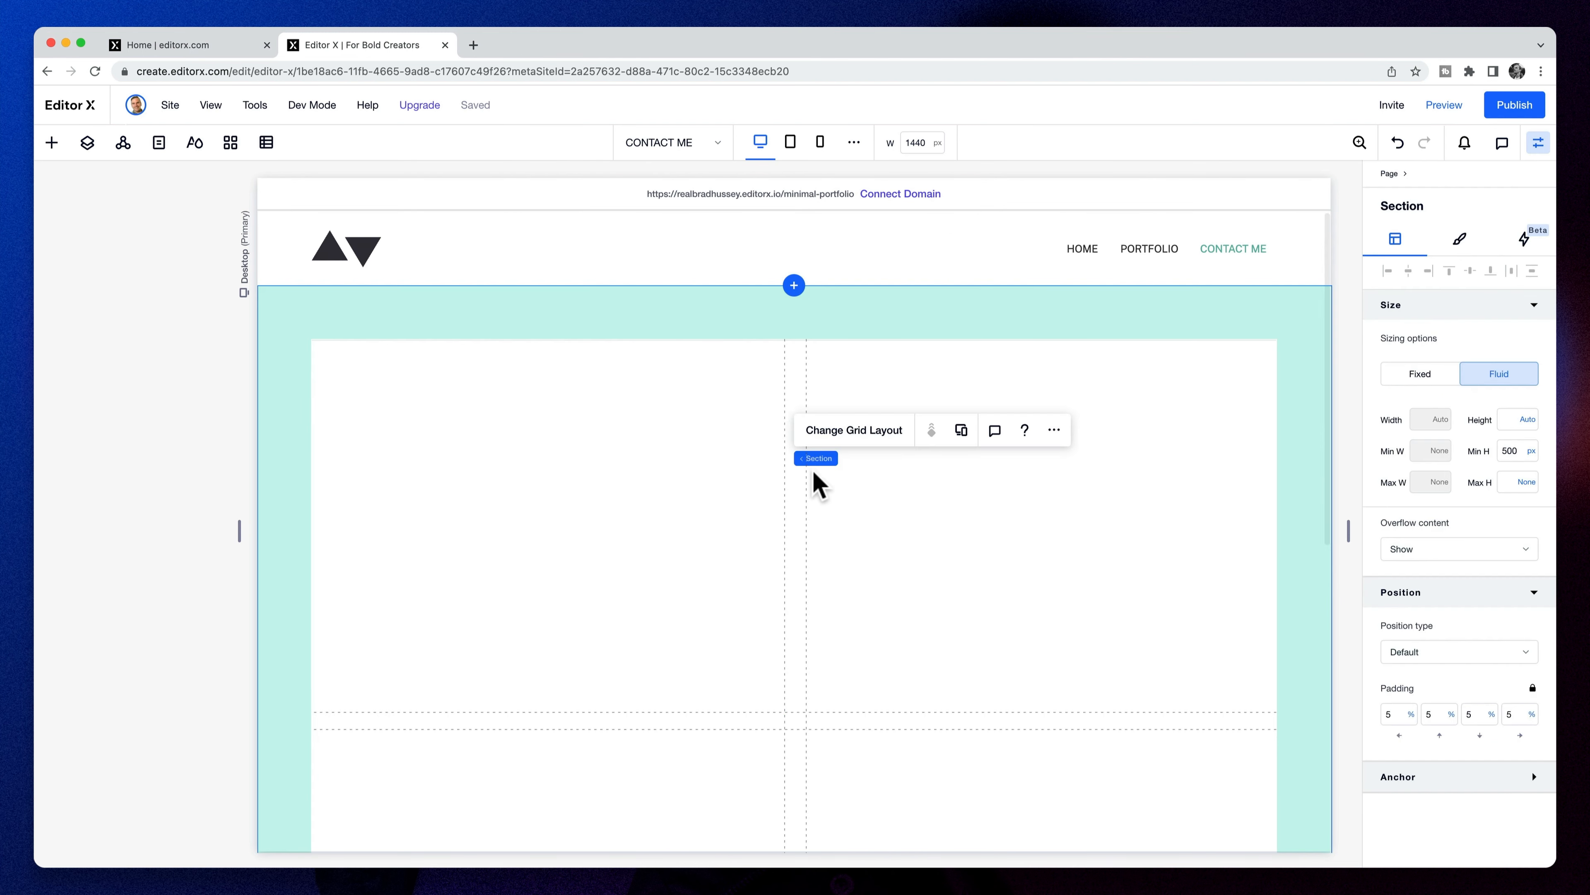
pyautogui.scroll(-2, 626, 500)
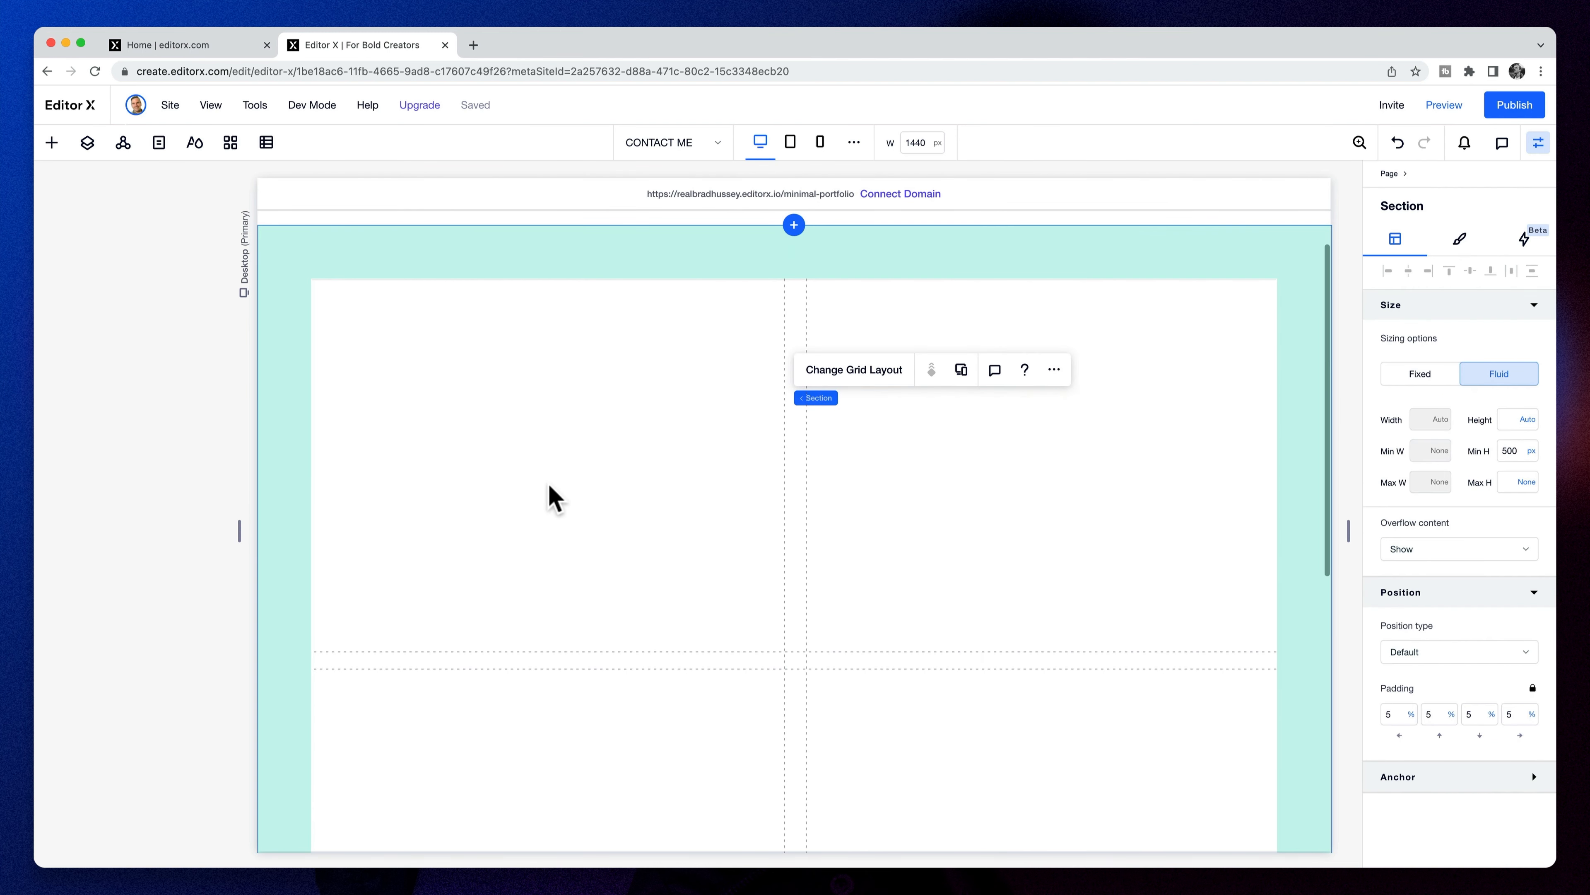
# - Add a container stretched to fill the left cell, with a fully transparent background
pyautogui.click(54, 145)
pyautogui.moveTo(308, 451); pyautogui.dragTo(603, 454)
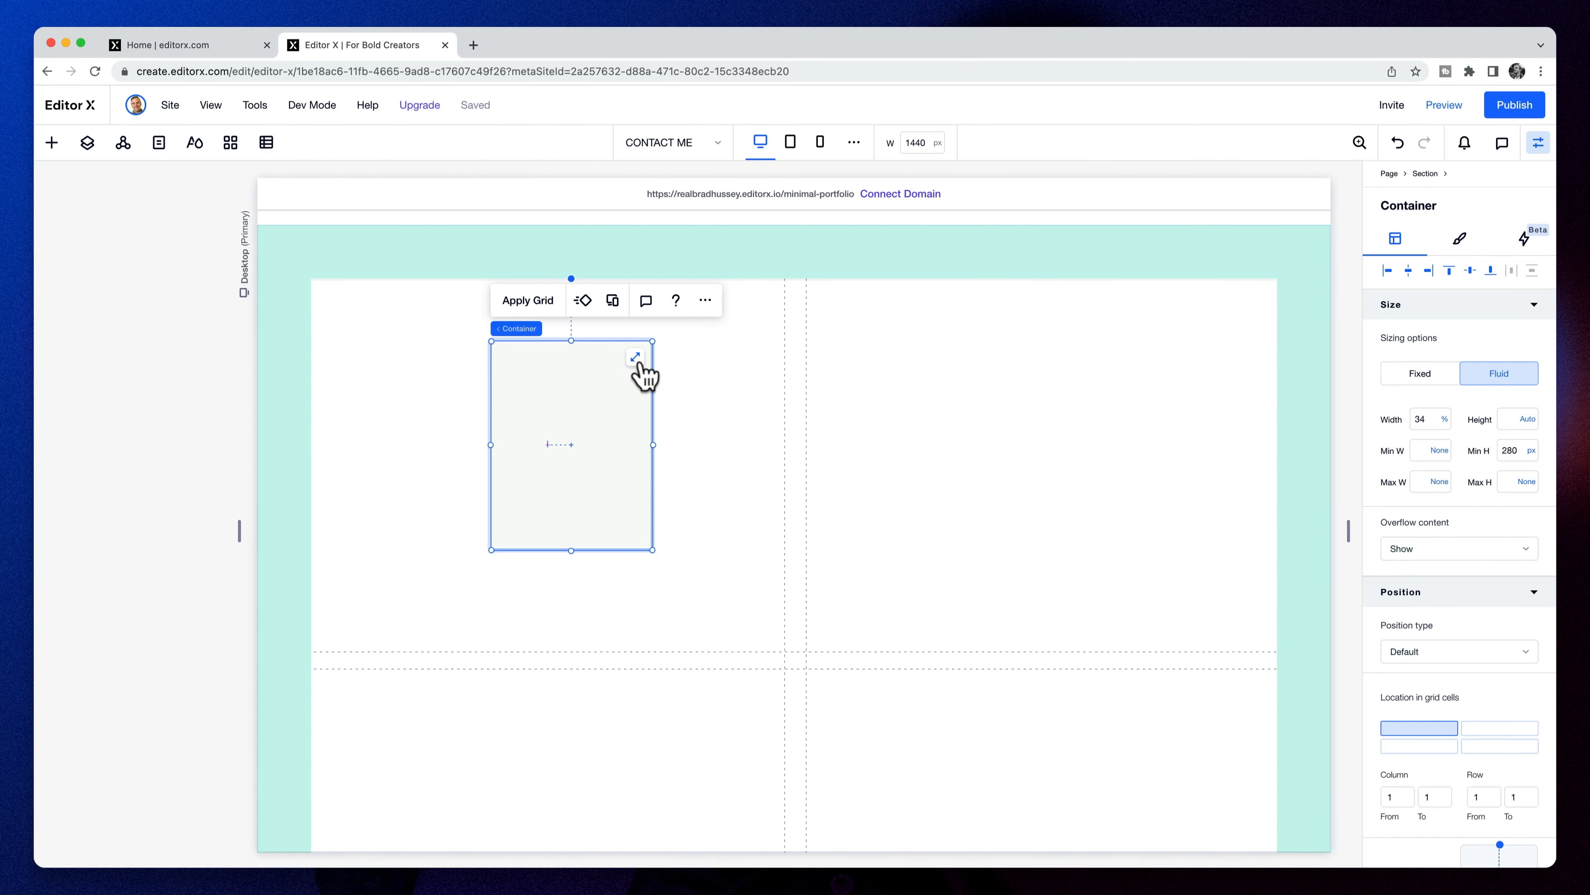
pyautogui.click(635, 357)
pyautogui.click(1465, 238)
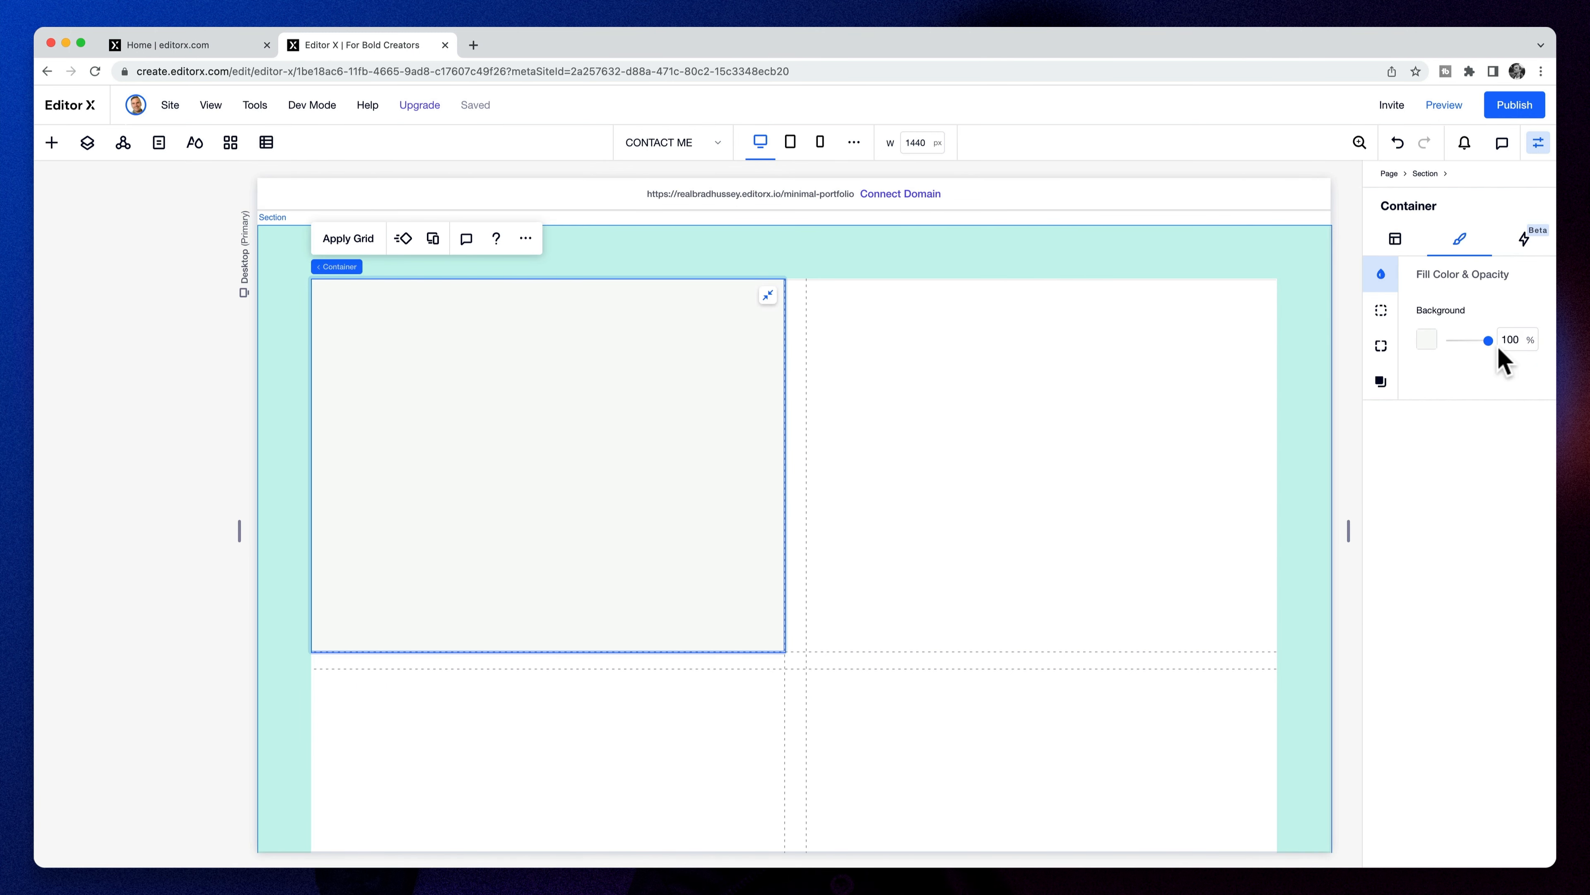
pyautogui.moveTo(1367, 347); pyautogui.dragTo(1351, 347)
# - Add a top-left aligned title in that container reading 'Get in Touch'
pyautogui.moveTo(220, 277); pyautogui.dragTo(582, 388)
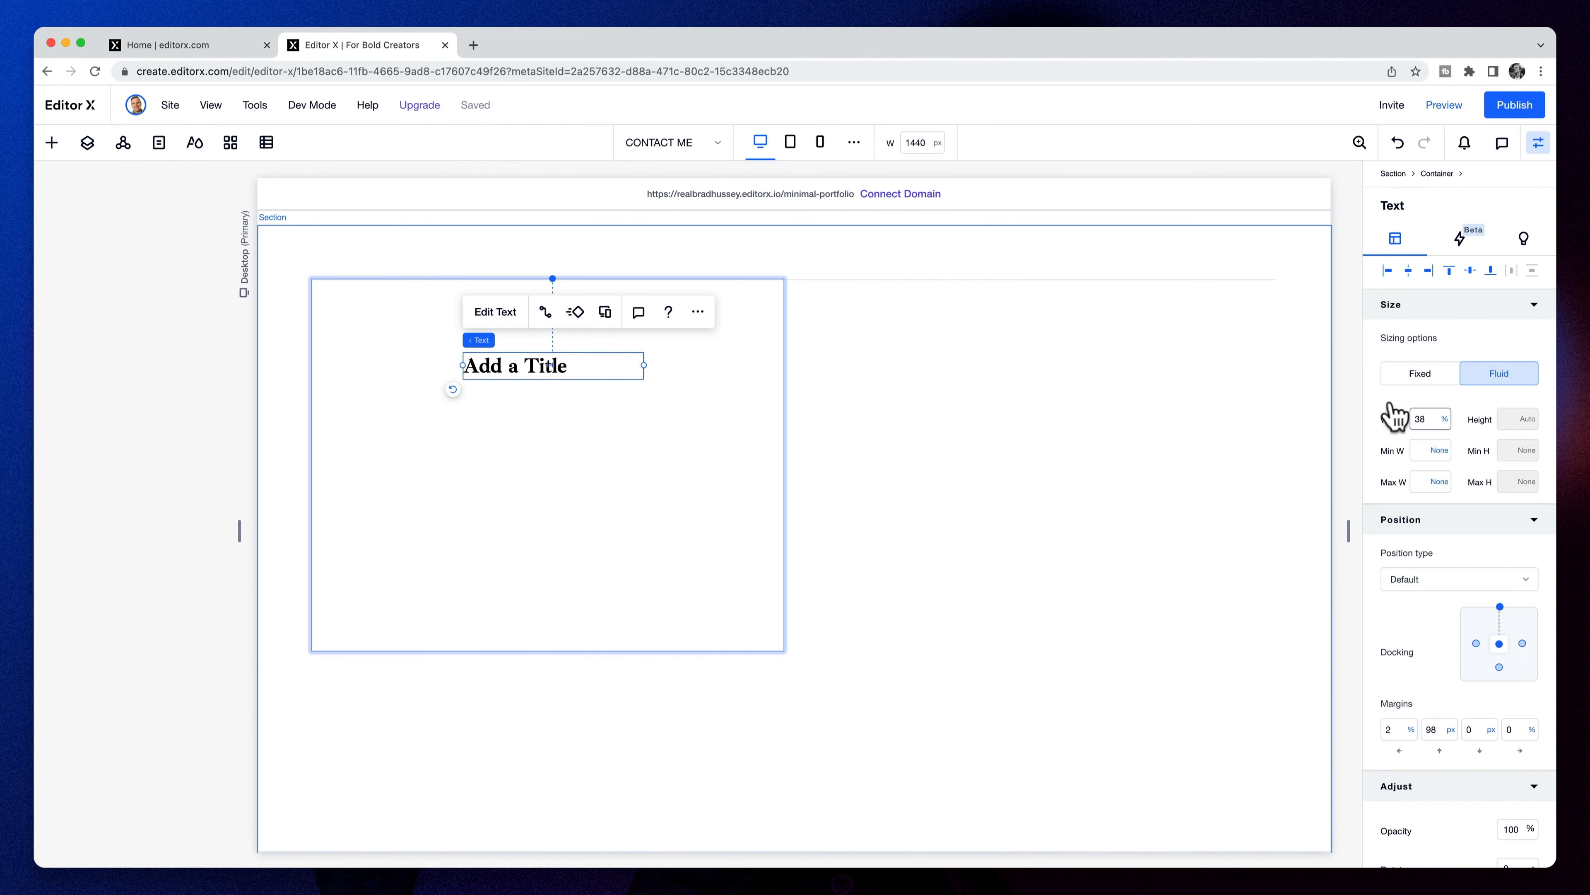
pyautogui.click(1448, 271)
pyautogui.click(1387, 272)
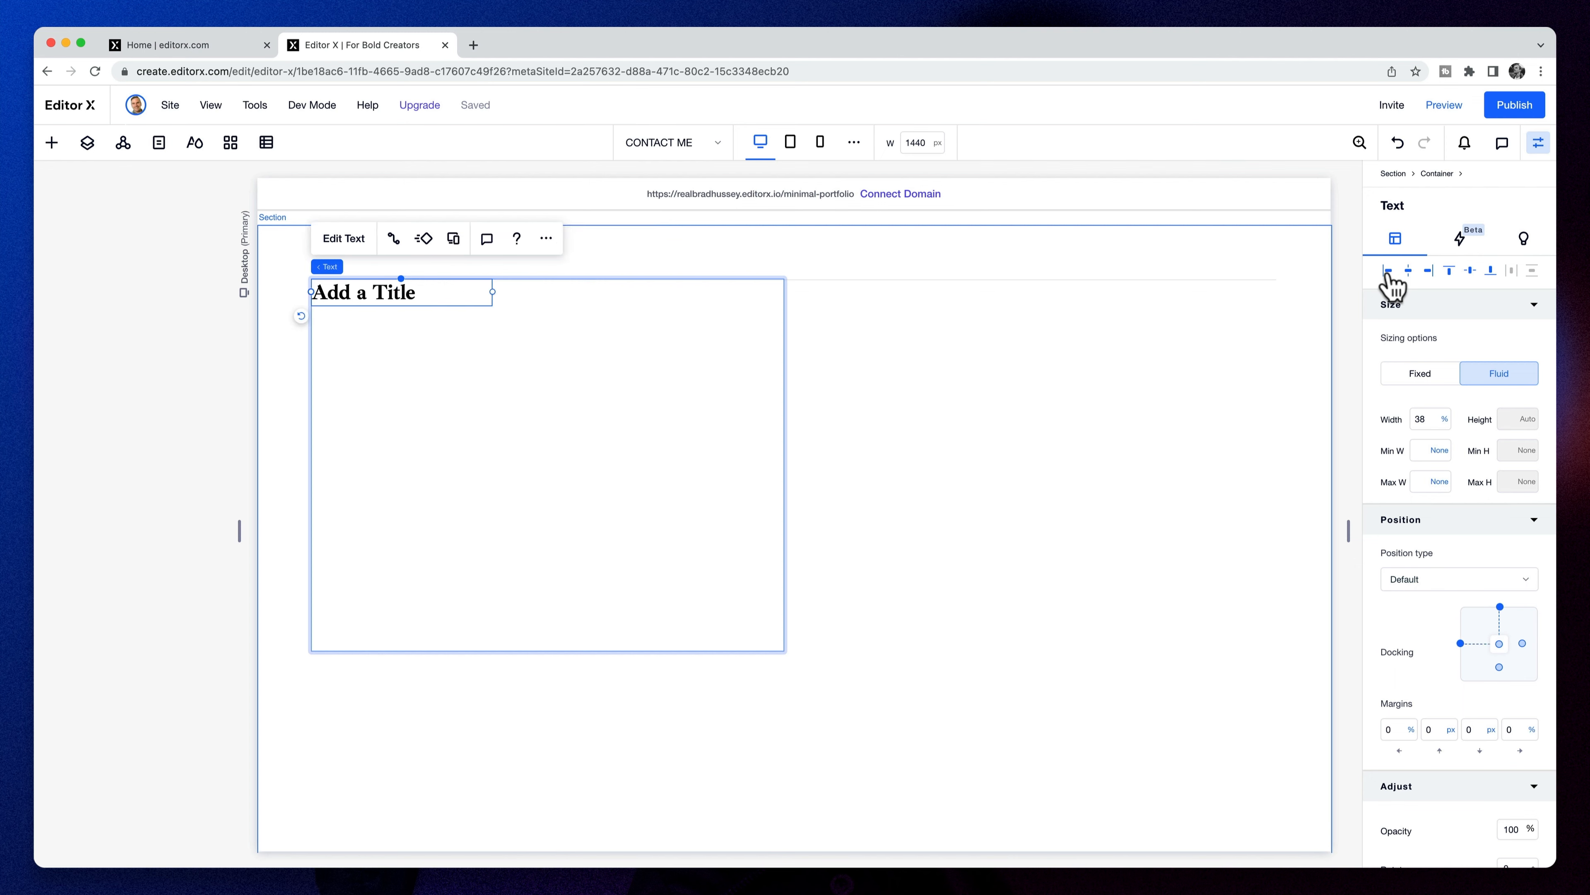
pyautogui.doubleClick(354, 292)
pyautogui.write('Get in Touch')
pyautogui.press('super+a')
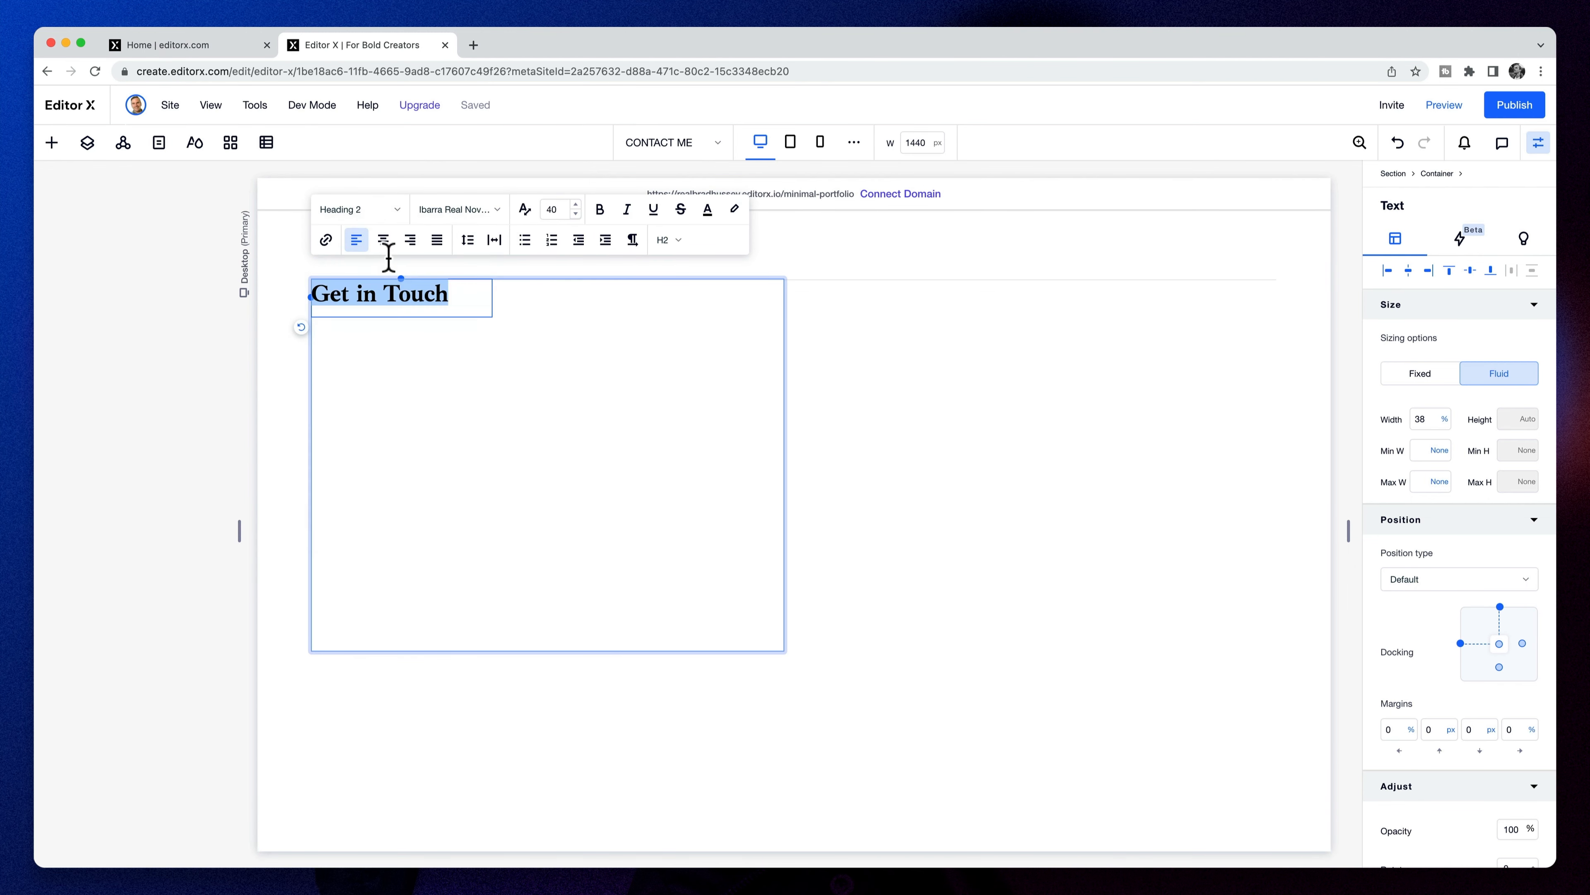
pyautogui.click(359, 209)
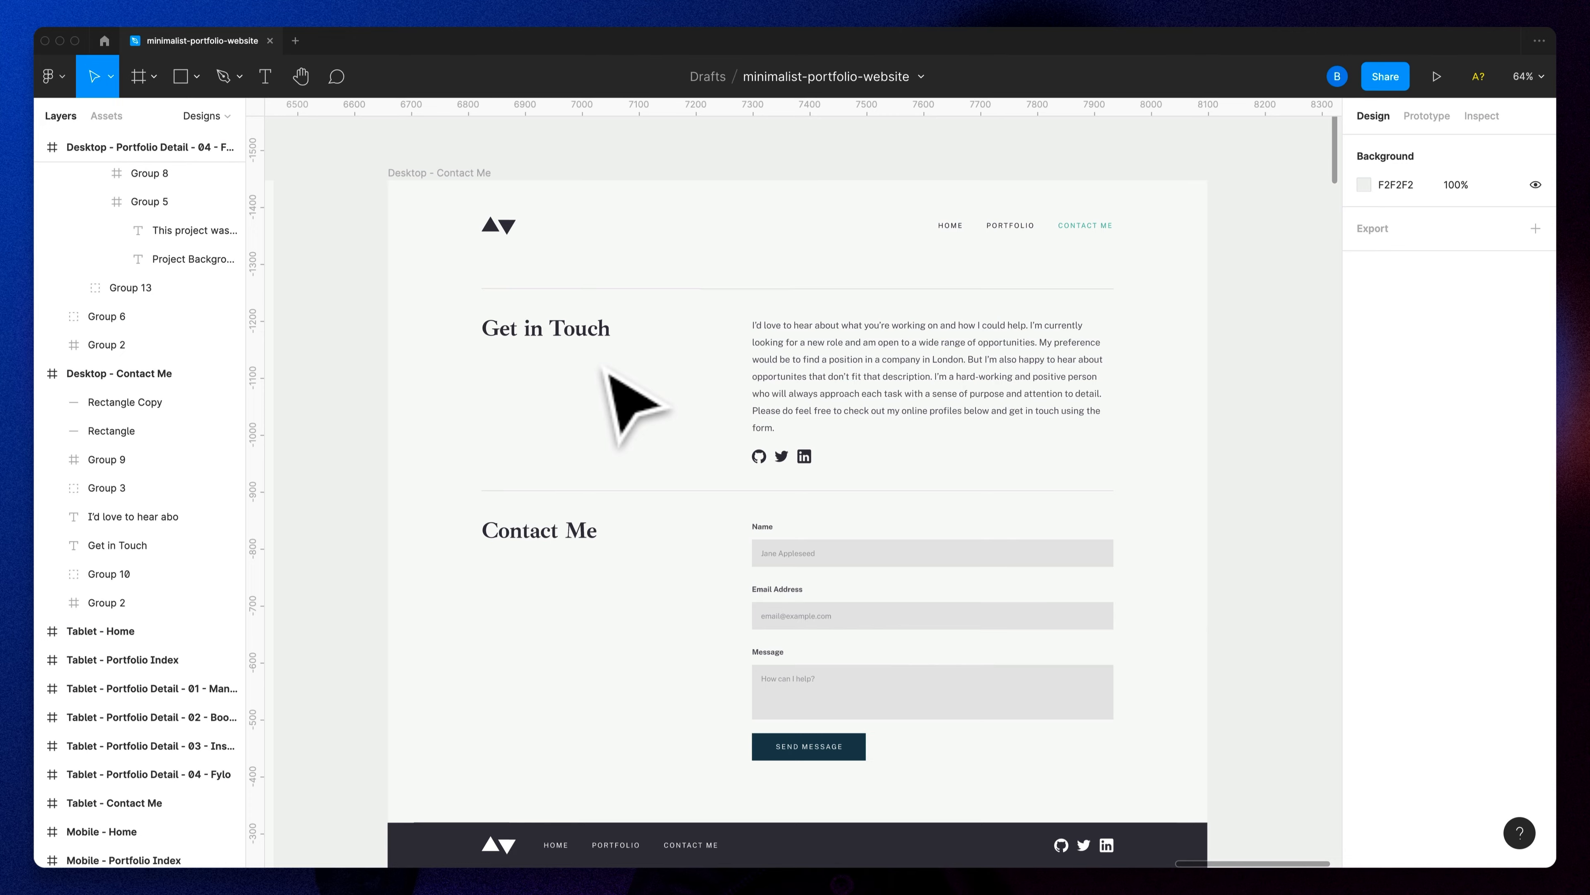
pyautogui.doubleClick(567, 331)
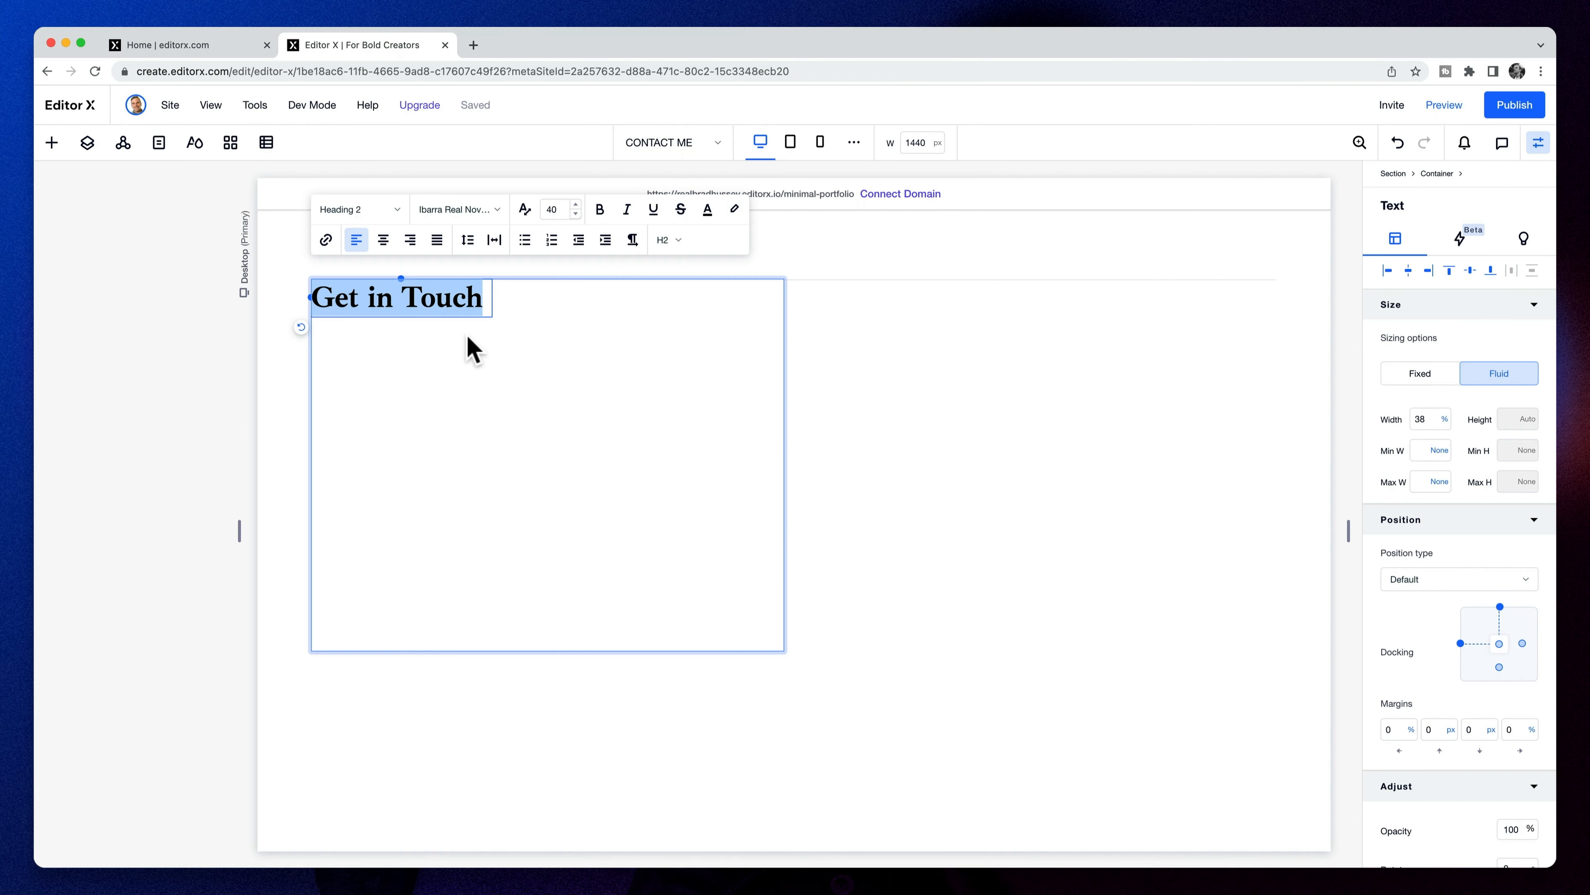
pyautogui.click(610, 381)
pyautogui.press('Escape')
# - Add a second container and stretch it to fill the right cell
pyautogui.click(87, 142)
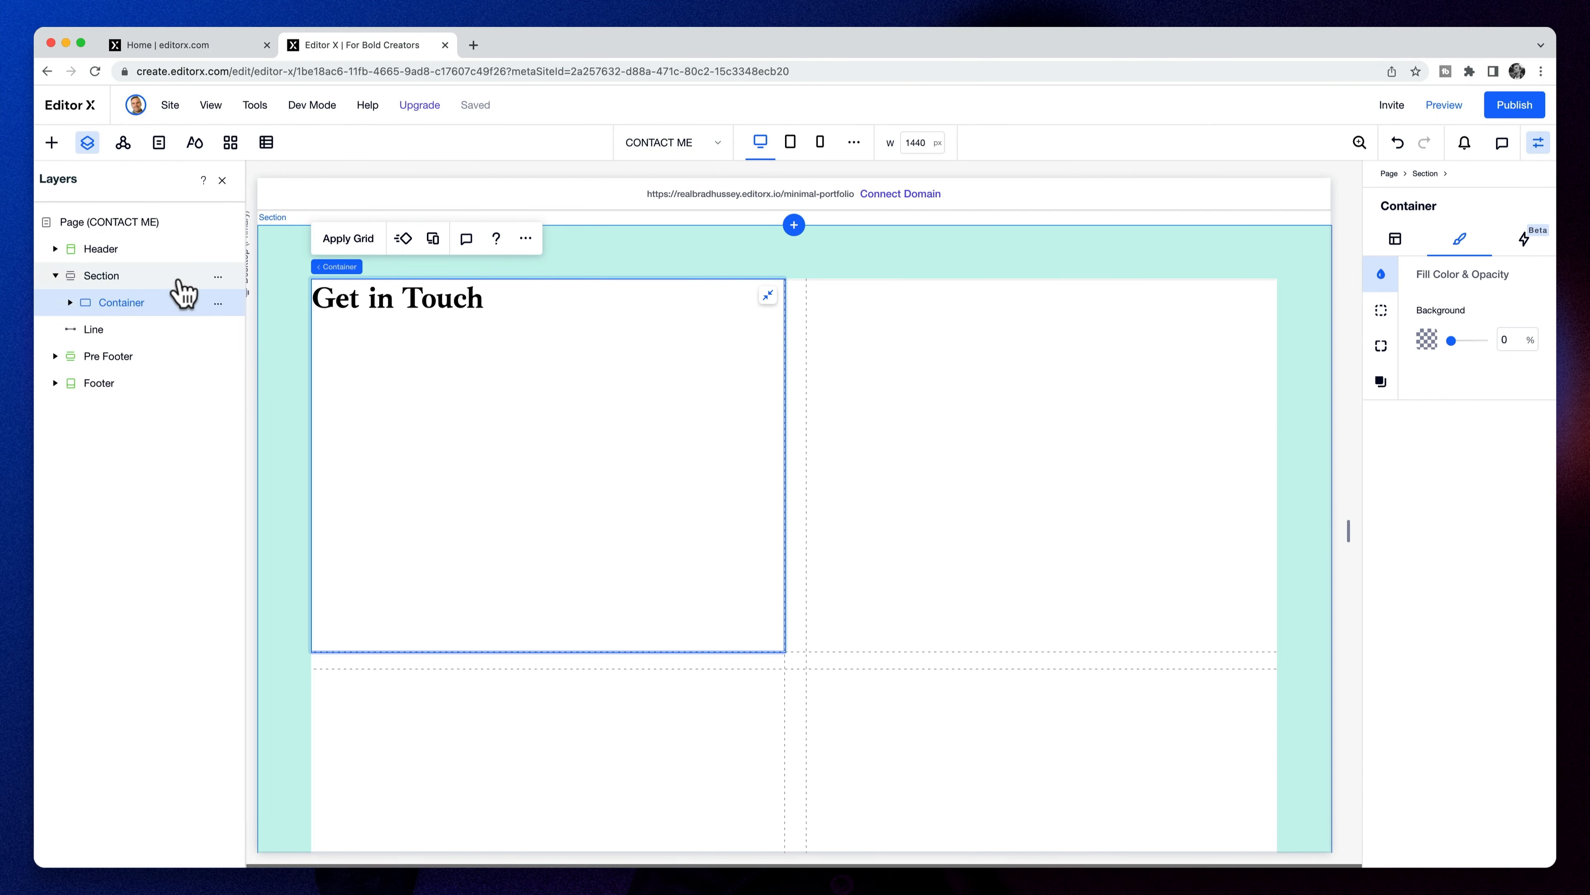
pyautogui.click(51, 143)
pyautogui.moveTo(300, 432); pyautogui.dragTo(1047, 436)
pyautogui.moveTo(963, 381); pyautogui.dragTo(996, 426)
pyautogui.click(1070, 352)
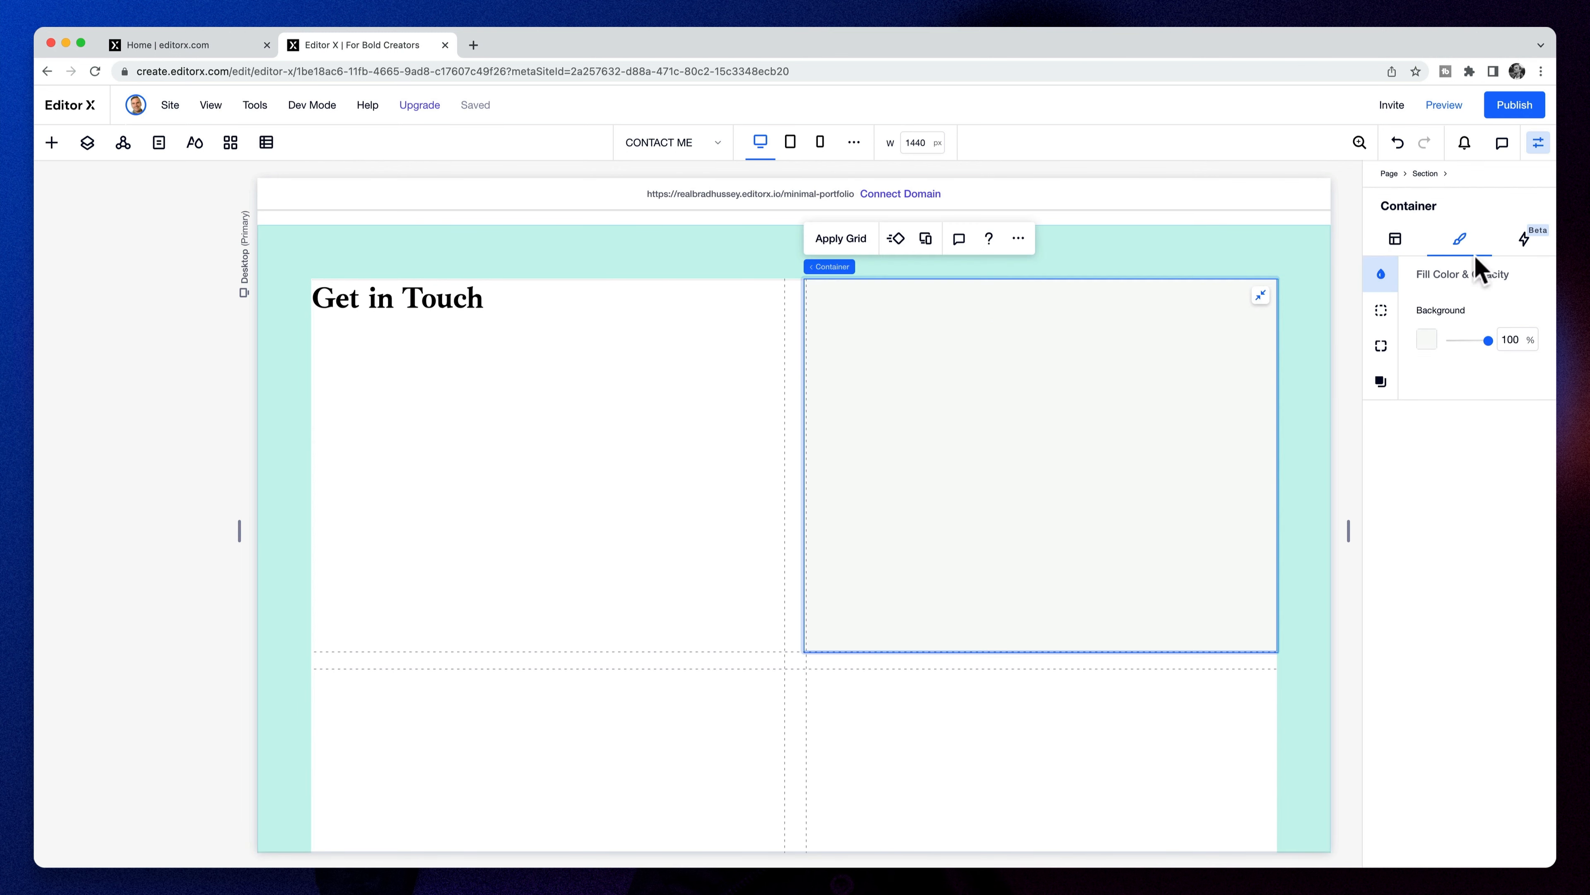
# - Make the right container transparent and add a left-aligned paragraph at 100% width
pyautogui.click(1451, 342)
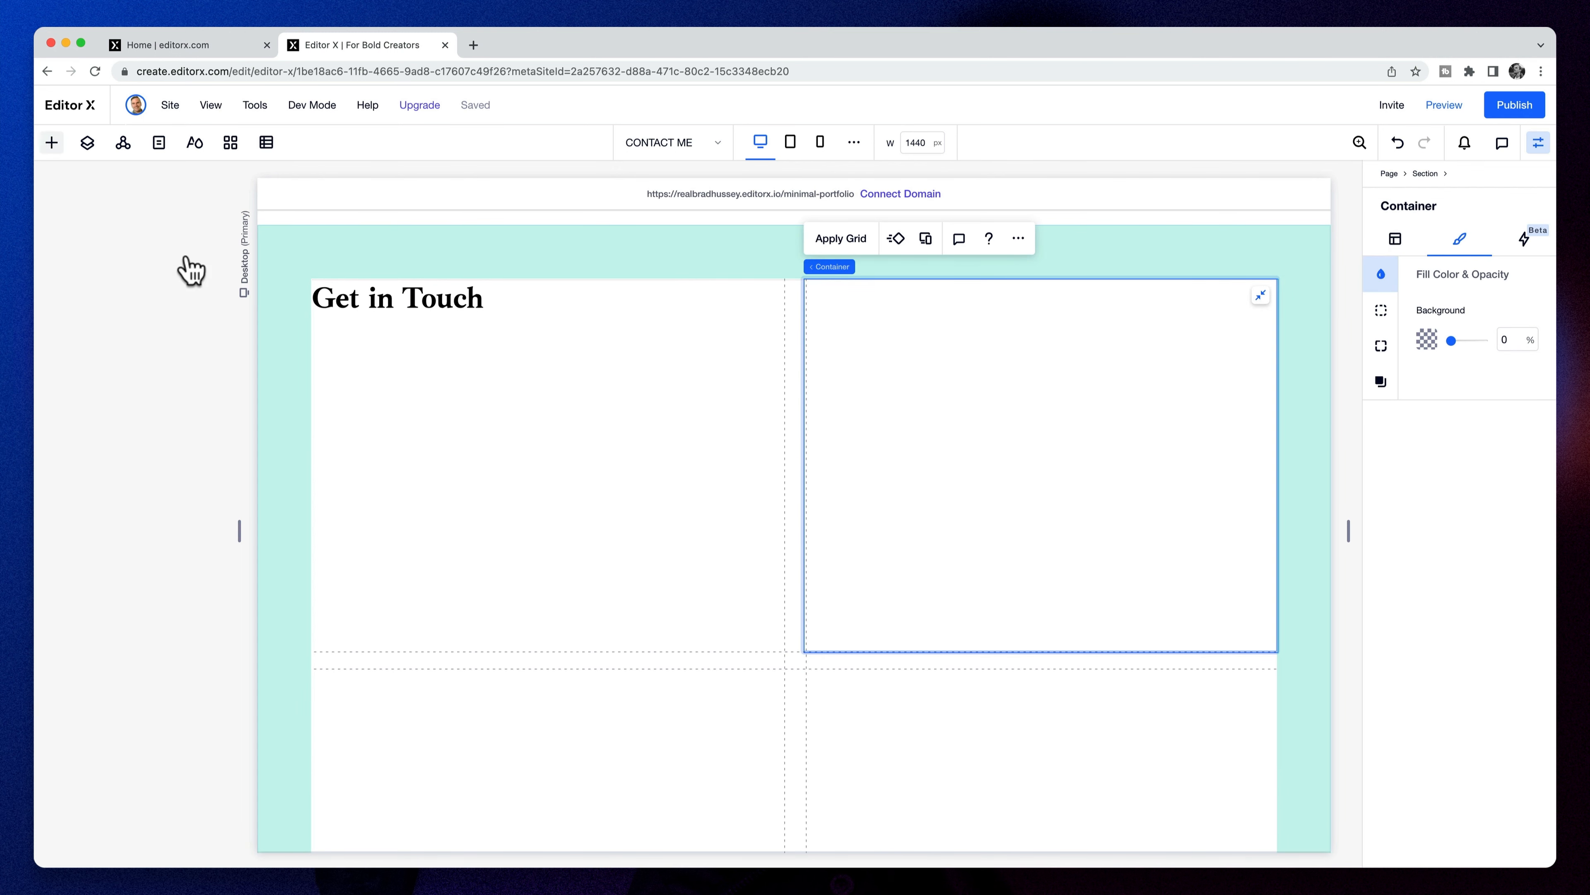
pyautogui.click(52, 142)
pyautogui.moveTo(285, 282); pyautogui.dragTo(946, 394)
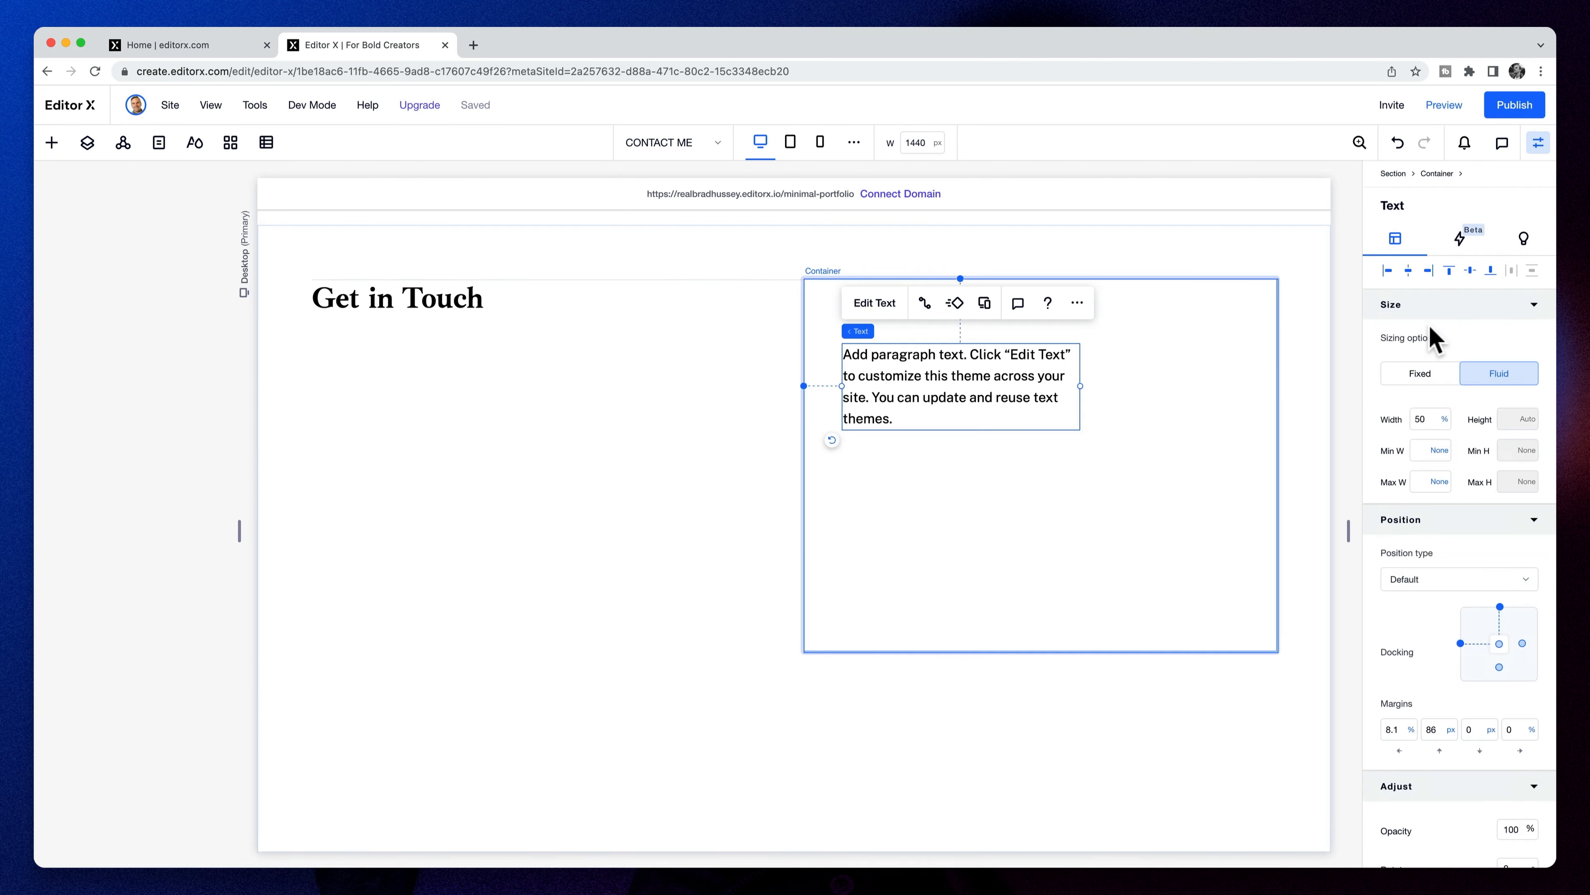
pyautogui.click(1387, 270)
pyautogui.click(1438, 417)
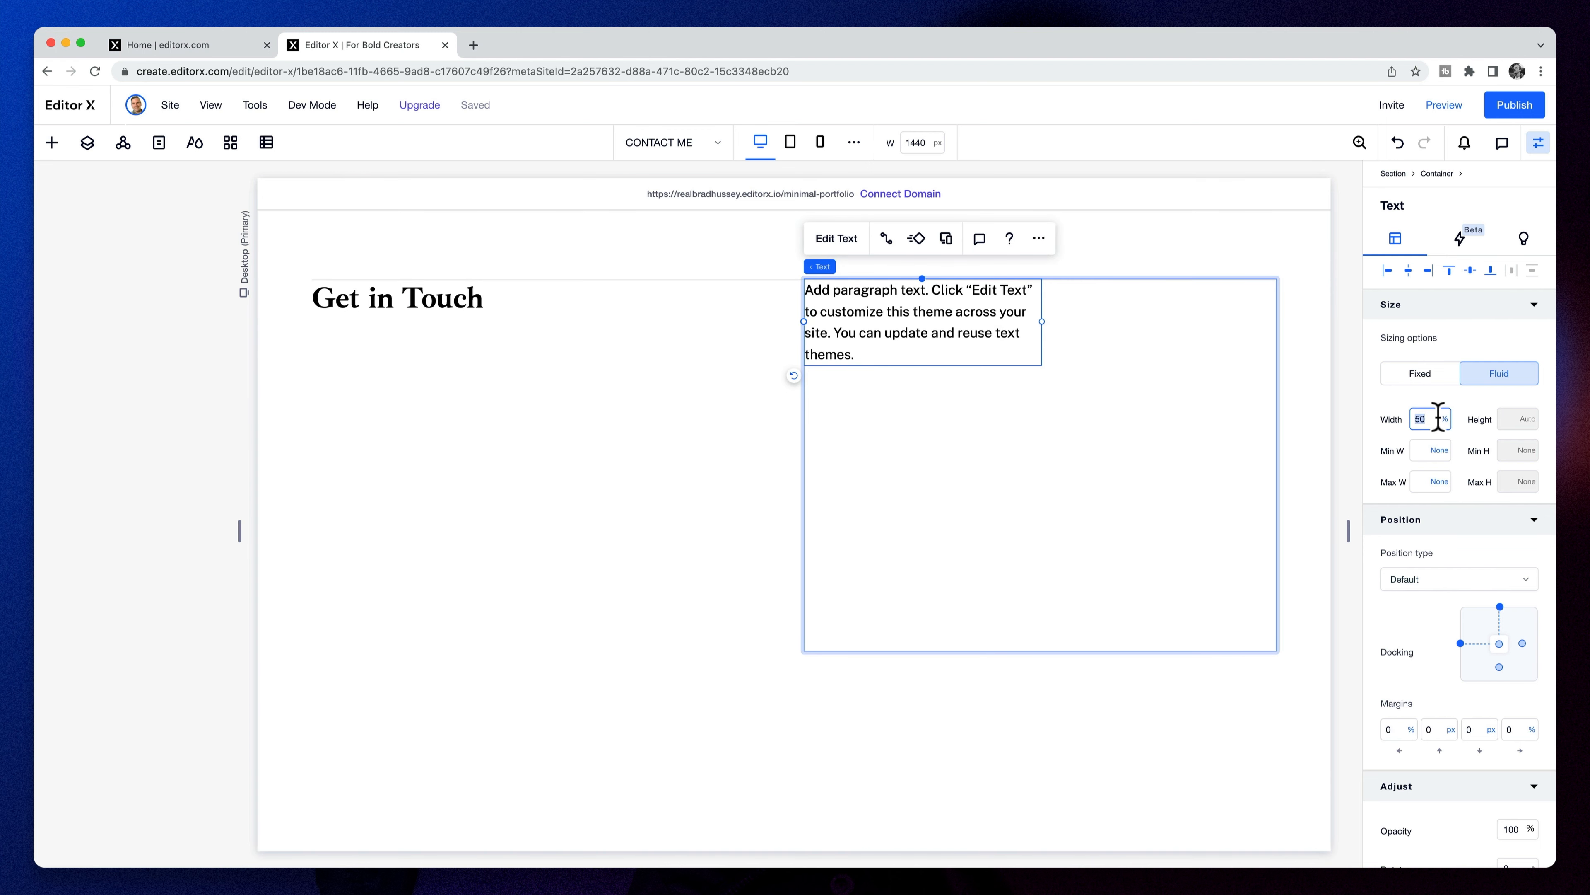
pyautogui.write('100')
pyautogui.press('Return')
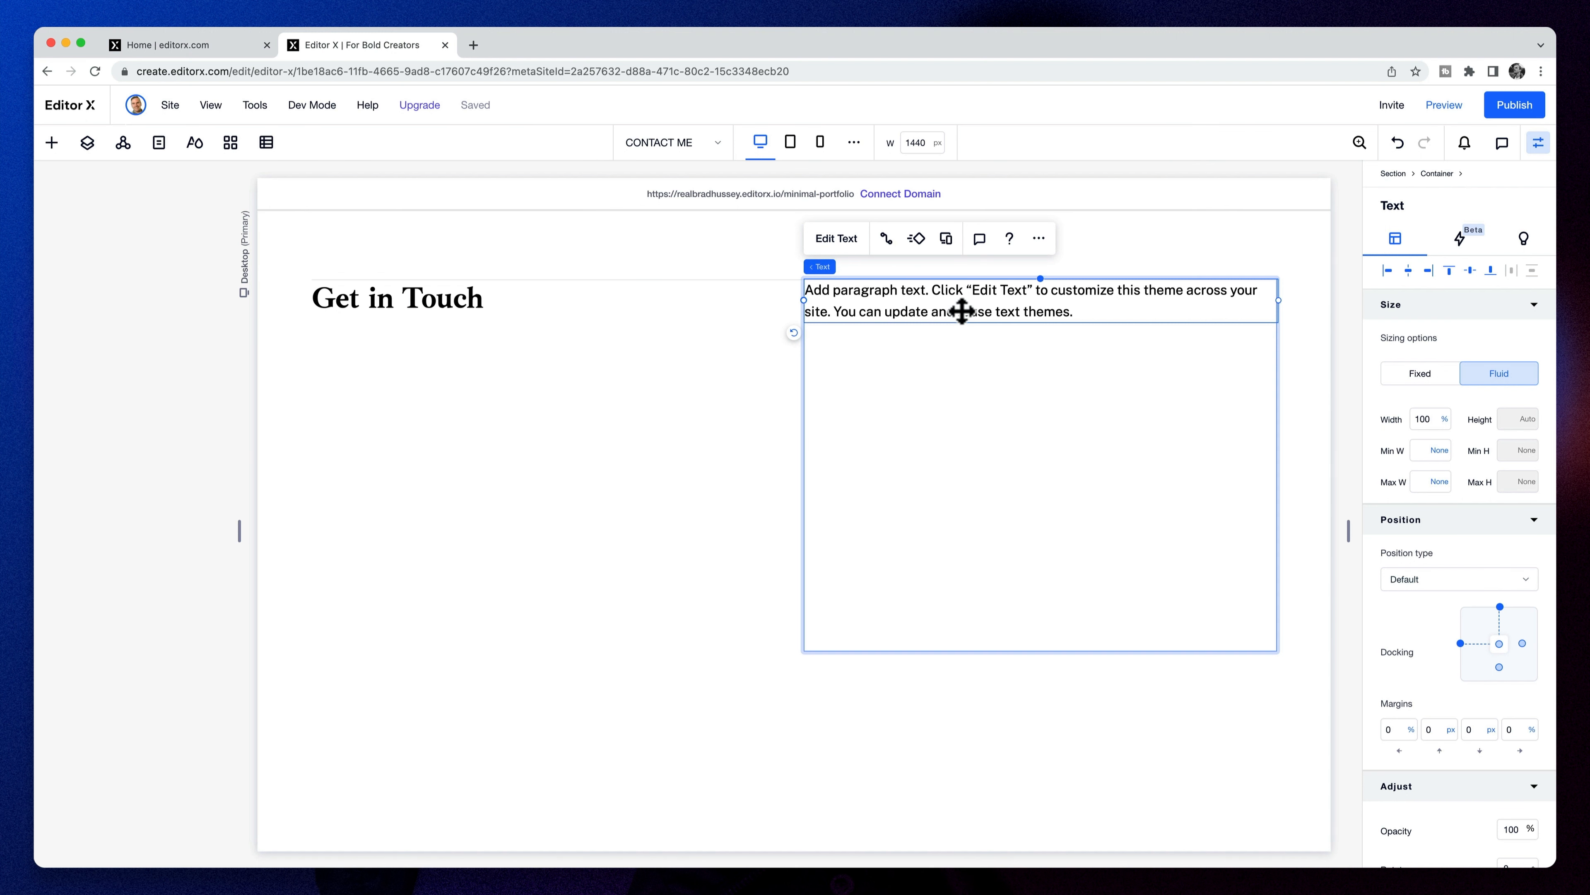
# - Paste the bio text into the paragraph with 1.8 line spacing and grey colour
pyautogui.doubleClick(962, 311)
pyautogui.press('cmd+v')
pyautogui.click(960, 240)
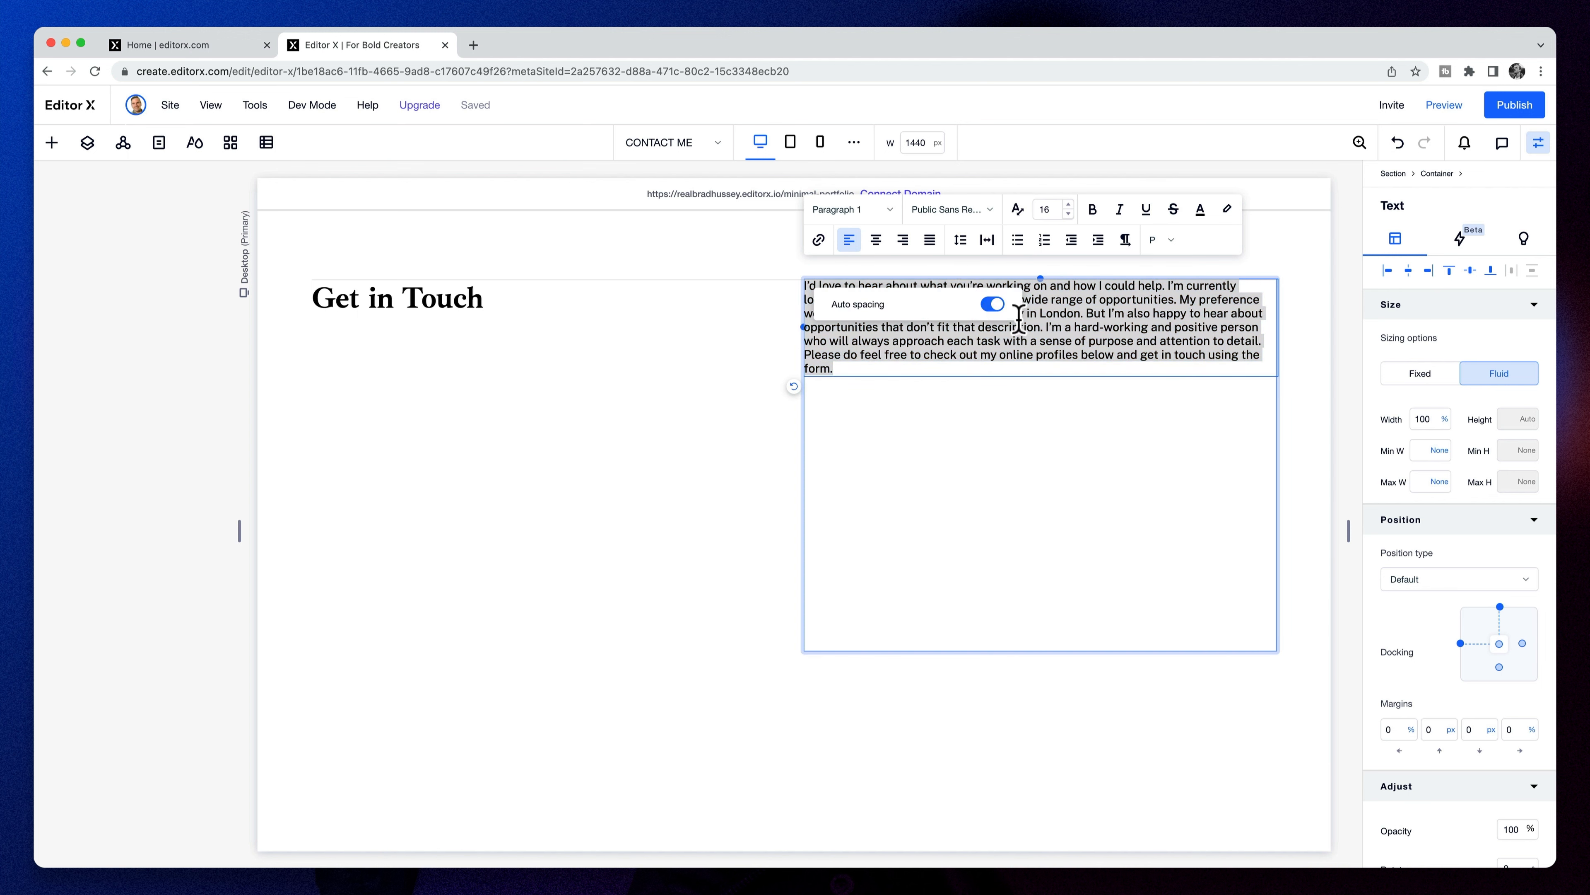
pyautogui.write('1.8')
pyautogui.press('Return')
pyautogui.click(1200, 209)
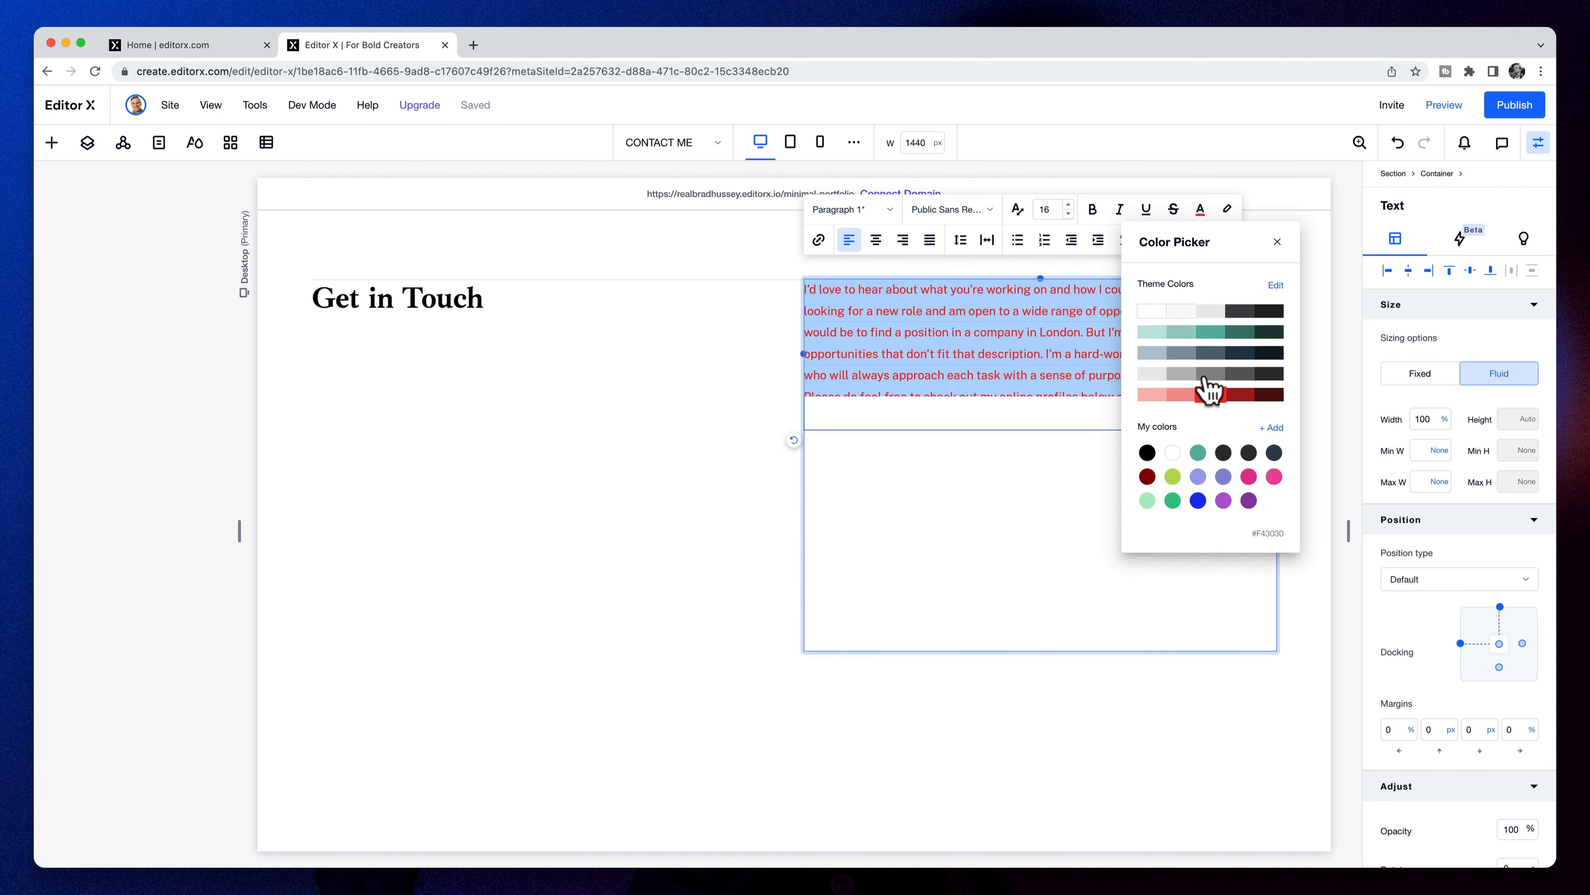
pyautogui.click(1215, 375)
pyautogui.click(990, 497)
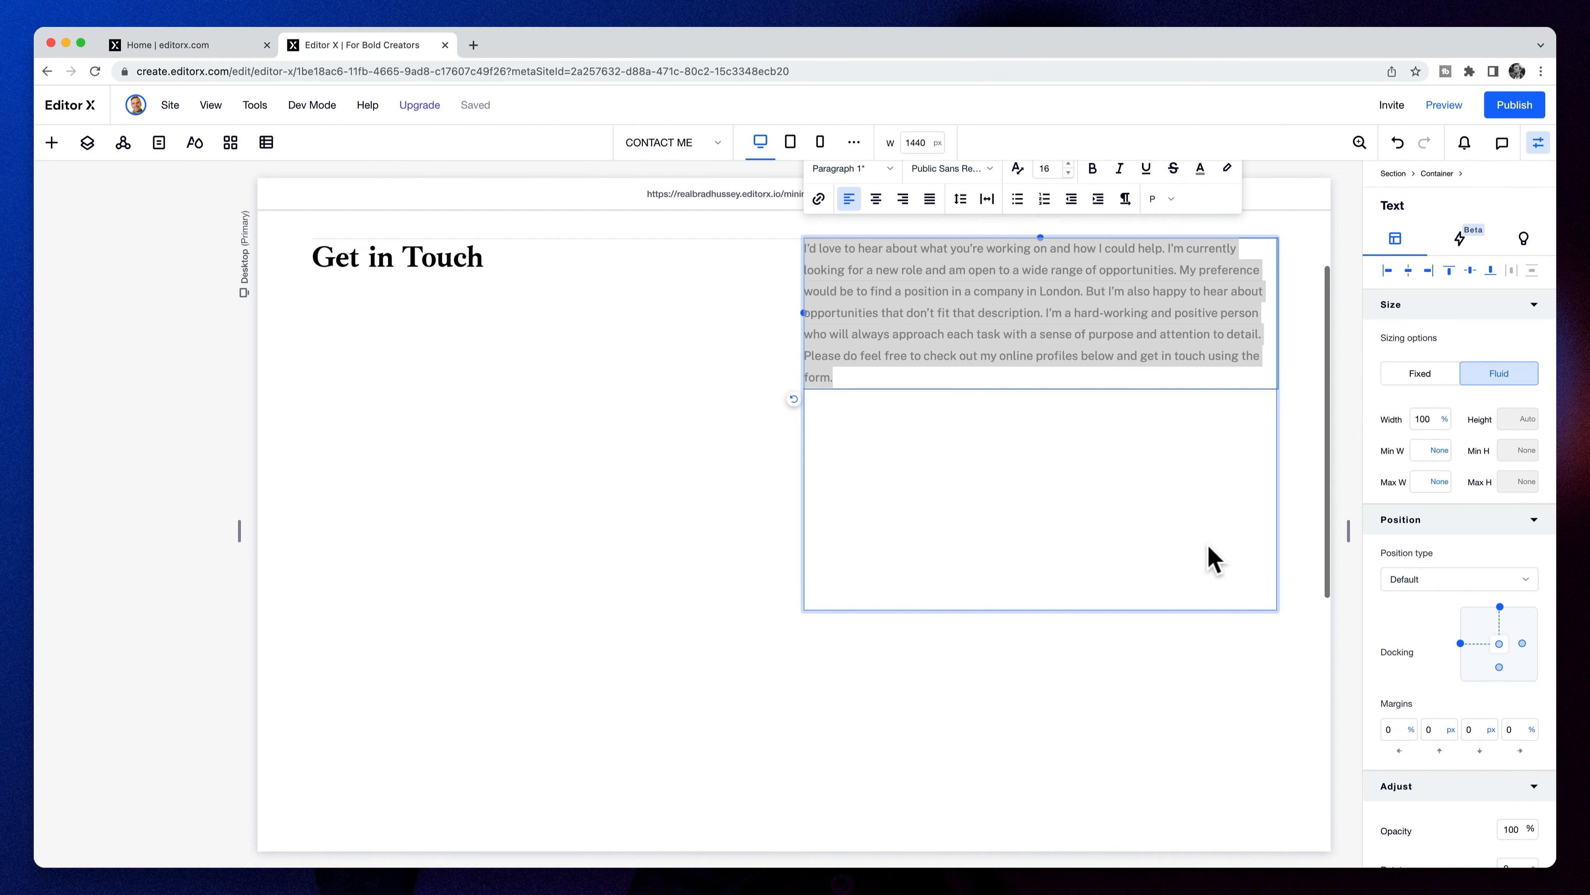
pyautogui.scroll(-10, 1215, 560)
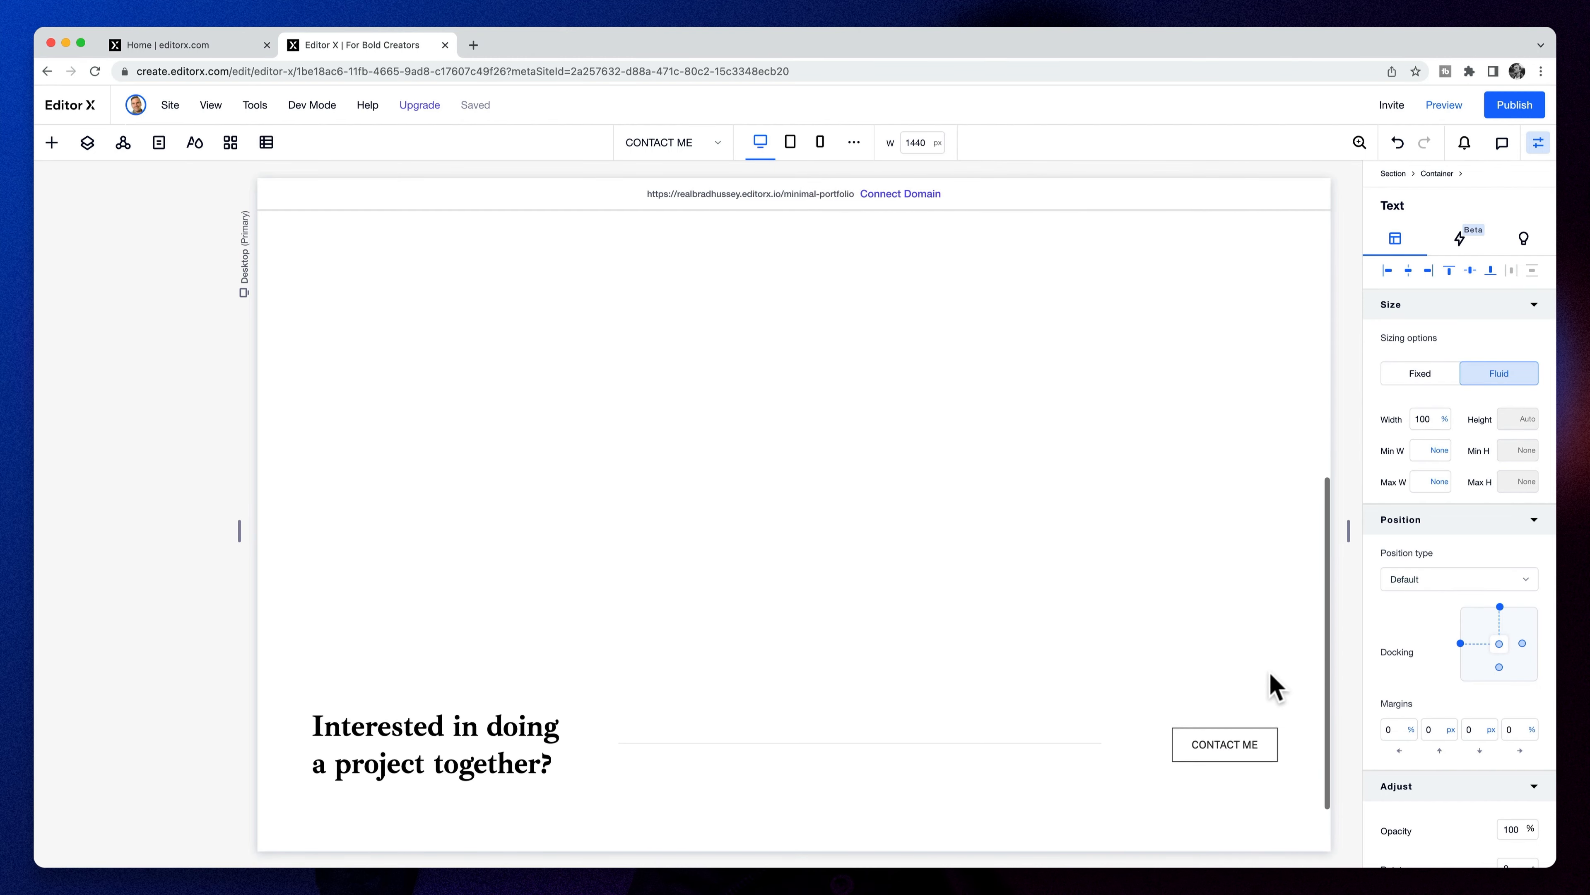
# - Copy the footer's social-icons container into the bio container, left-aligned below the paragraph
pyautogui.click(1222, 823)
pyautogui.click(1223, 823)
pyautogui.press('super+c')
pyautogui.scroll(6, 1152, 694)
pyautogui.click(924, 399)
pyautogui.press('super+v')
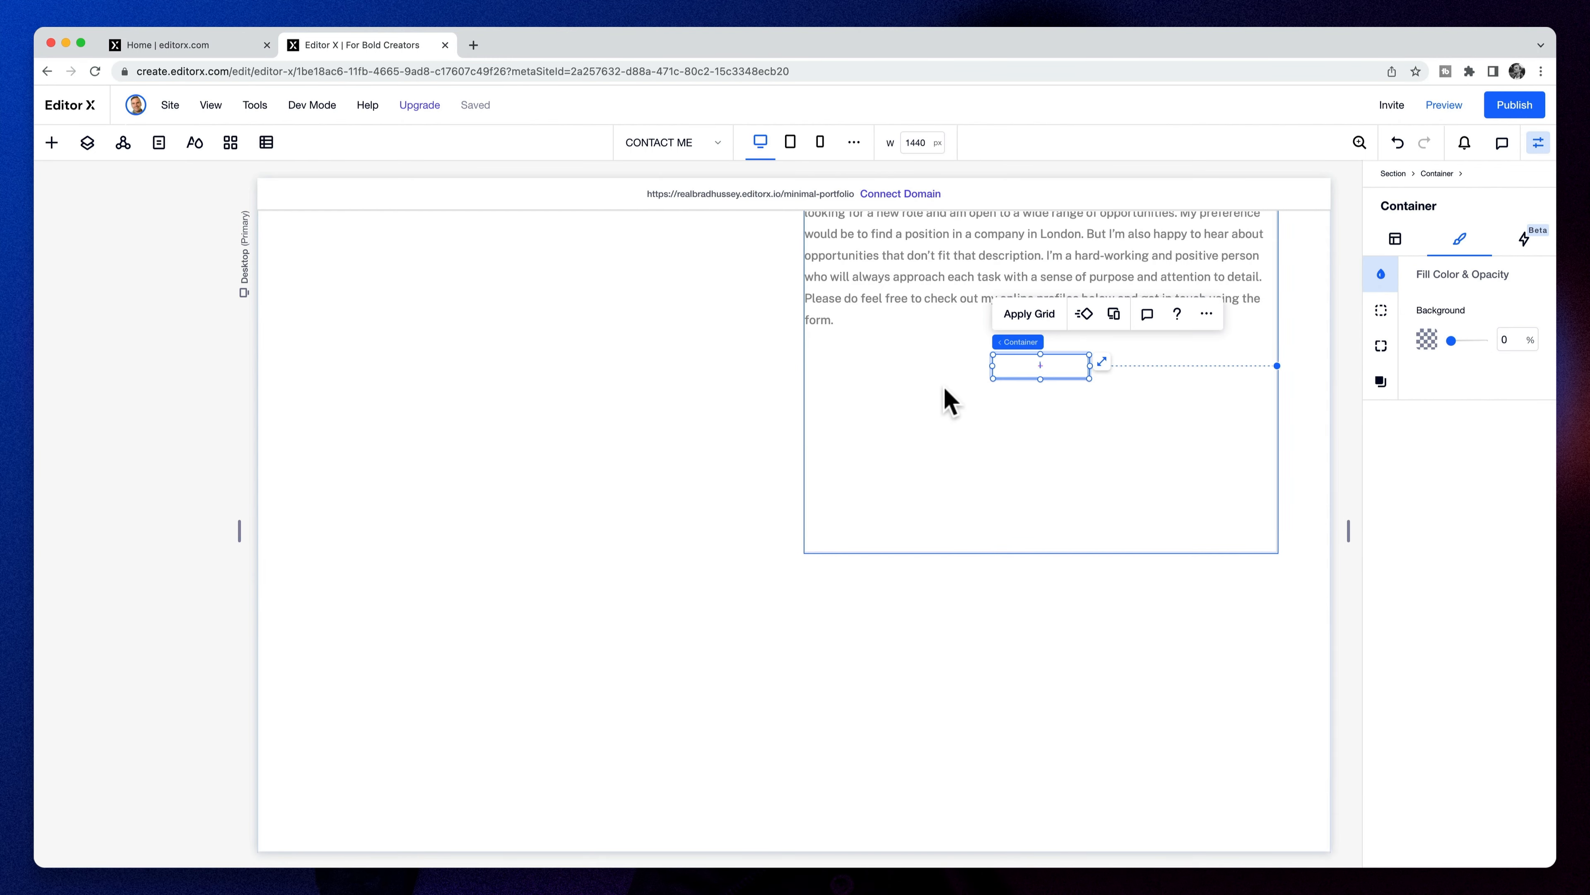
pyautogui.click(1396, 241)
pyautogui.moveTo(1002, 362); pyautogui.dragTo(882, 372)
pyautogui.scroll(2, 1002, 407)
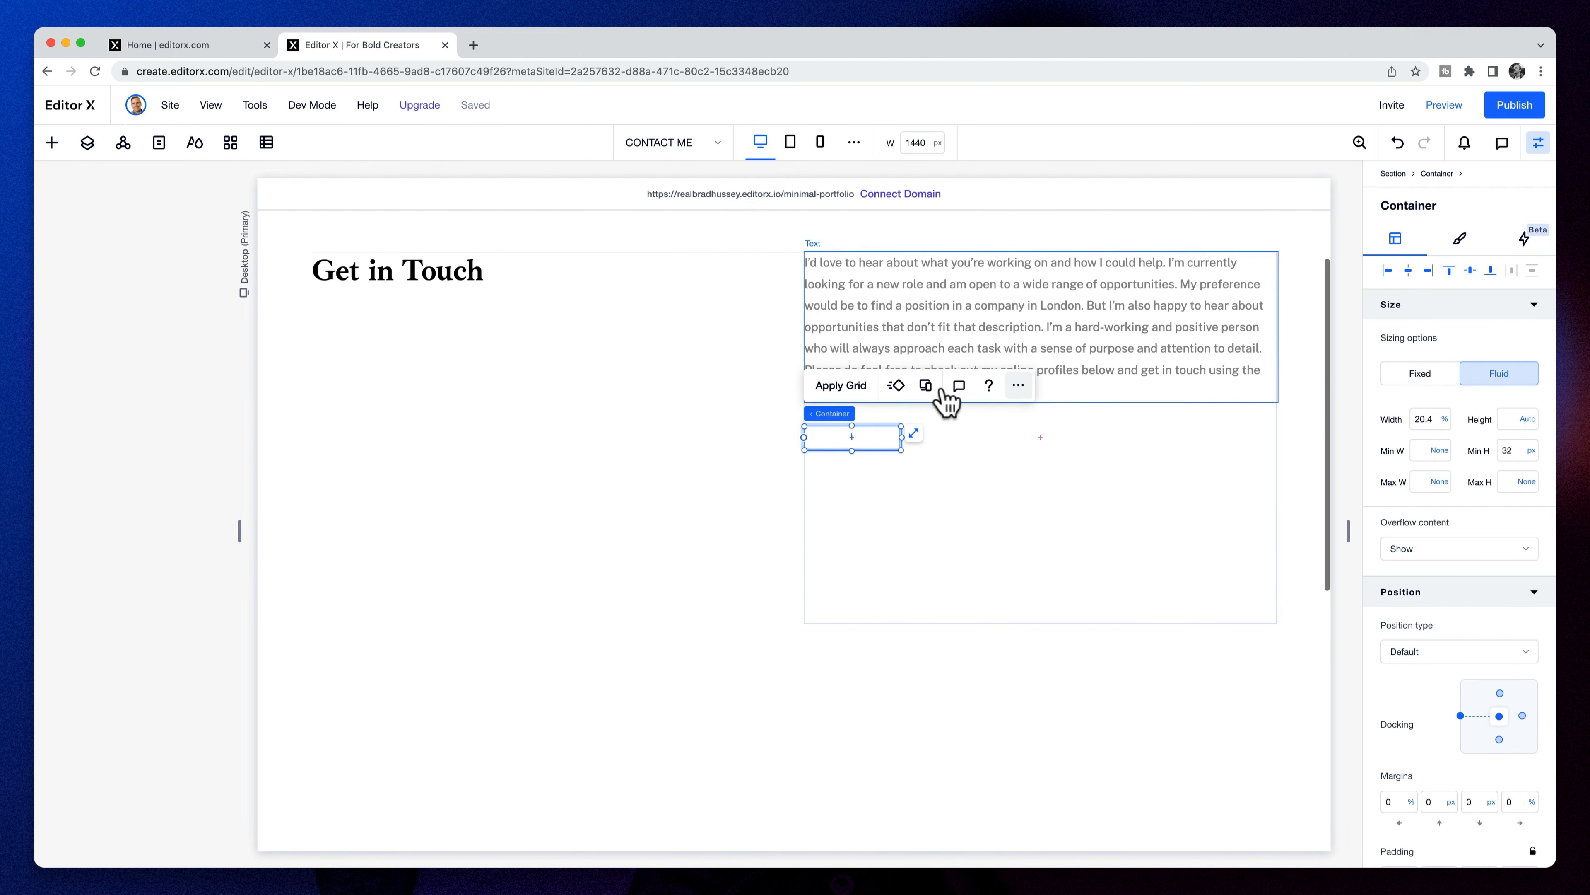
# - Fill the GitHub, Twitter and LinkedIn icons dark, with GitHub in black
pyautogui.click(818, 439)
pyautogui.keyDown('shift'); pyautogui.click(852, 437); pyautogui.keyUp('shift')
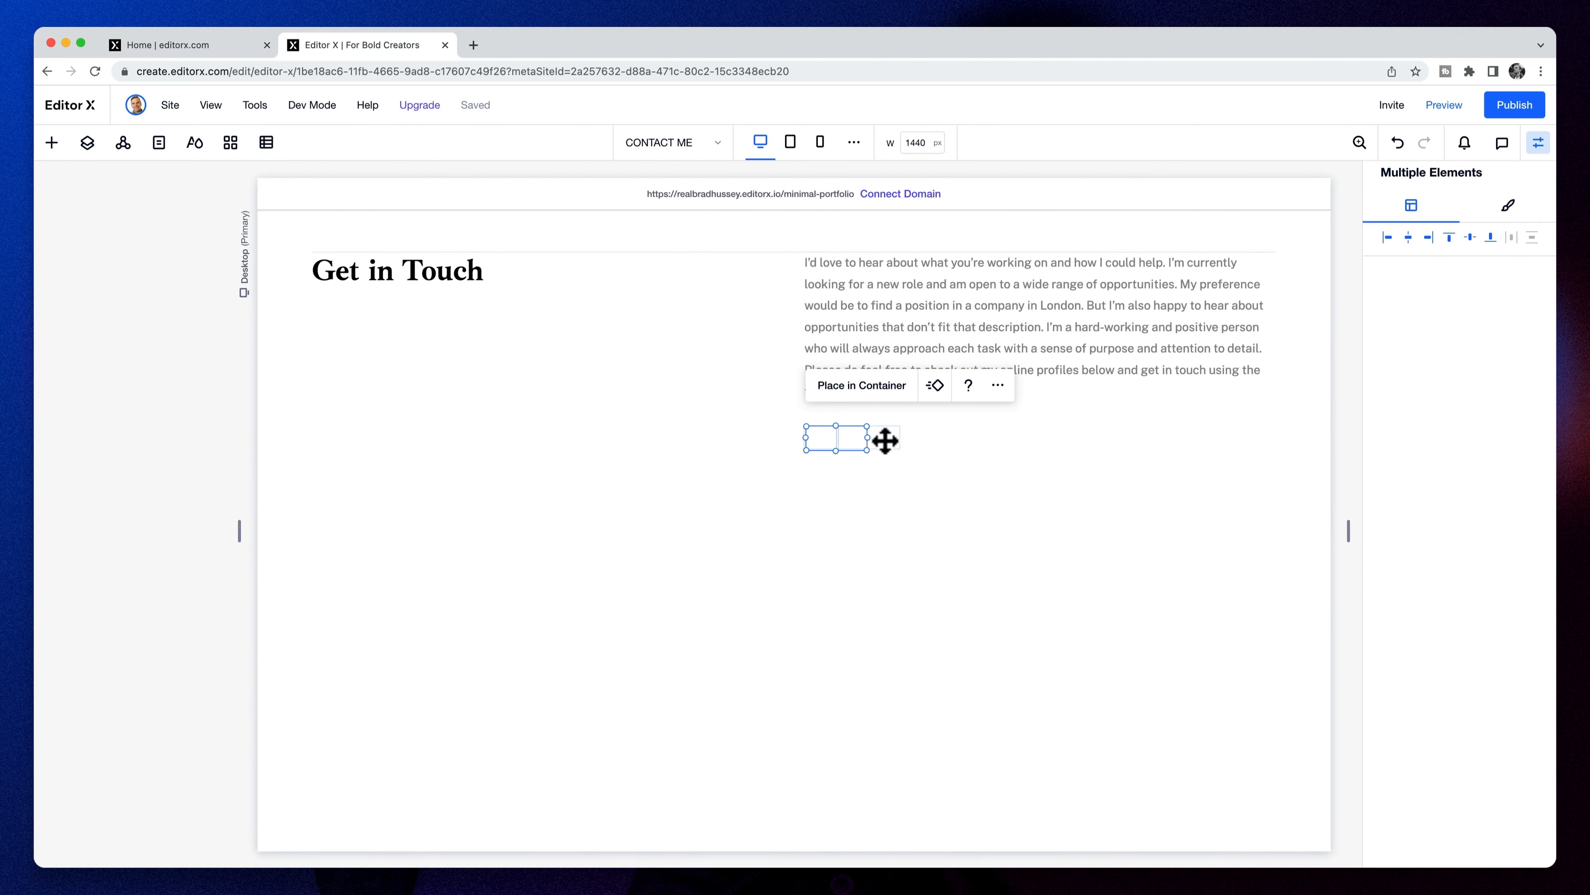
pyautogui.click(1509, 205)
pyautogui.click(1391, 300)
pyautogui.click(1064, 602)
pyautogui.click(855, 440)
pyautogui.click(1390, 333)
pyautogui.click(1065, 603)
pyautogui.click(825, 437)
pyautogui.click(1390, 334)
pyautogui.click(1070, 611)
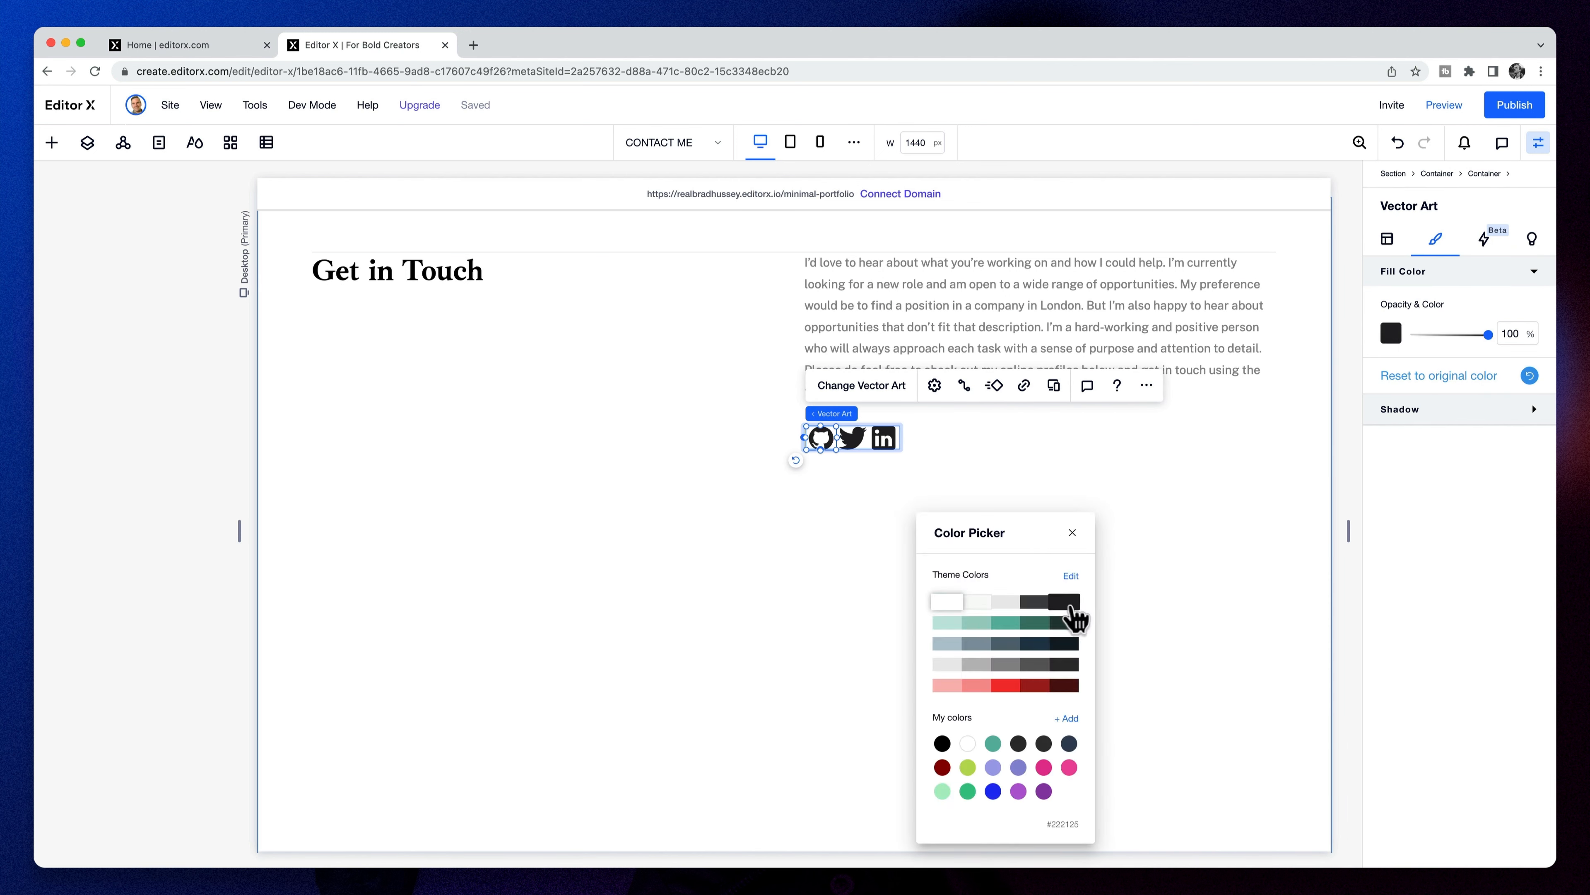
# - Widen the icons container to space the social icons further apart
pyautogui.click(897, 440)
pyautogui.click(909, 441)
pyautogui.click(842, 450)
pyautogui.click(876, 451)
pyautogui.click(902, 440)
pyautogui.moveTo(905, 440); pyautogui.dragTo(936, 442)
pyautogui.click(970, 509)
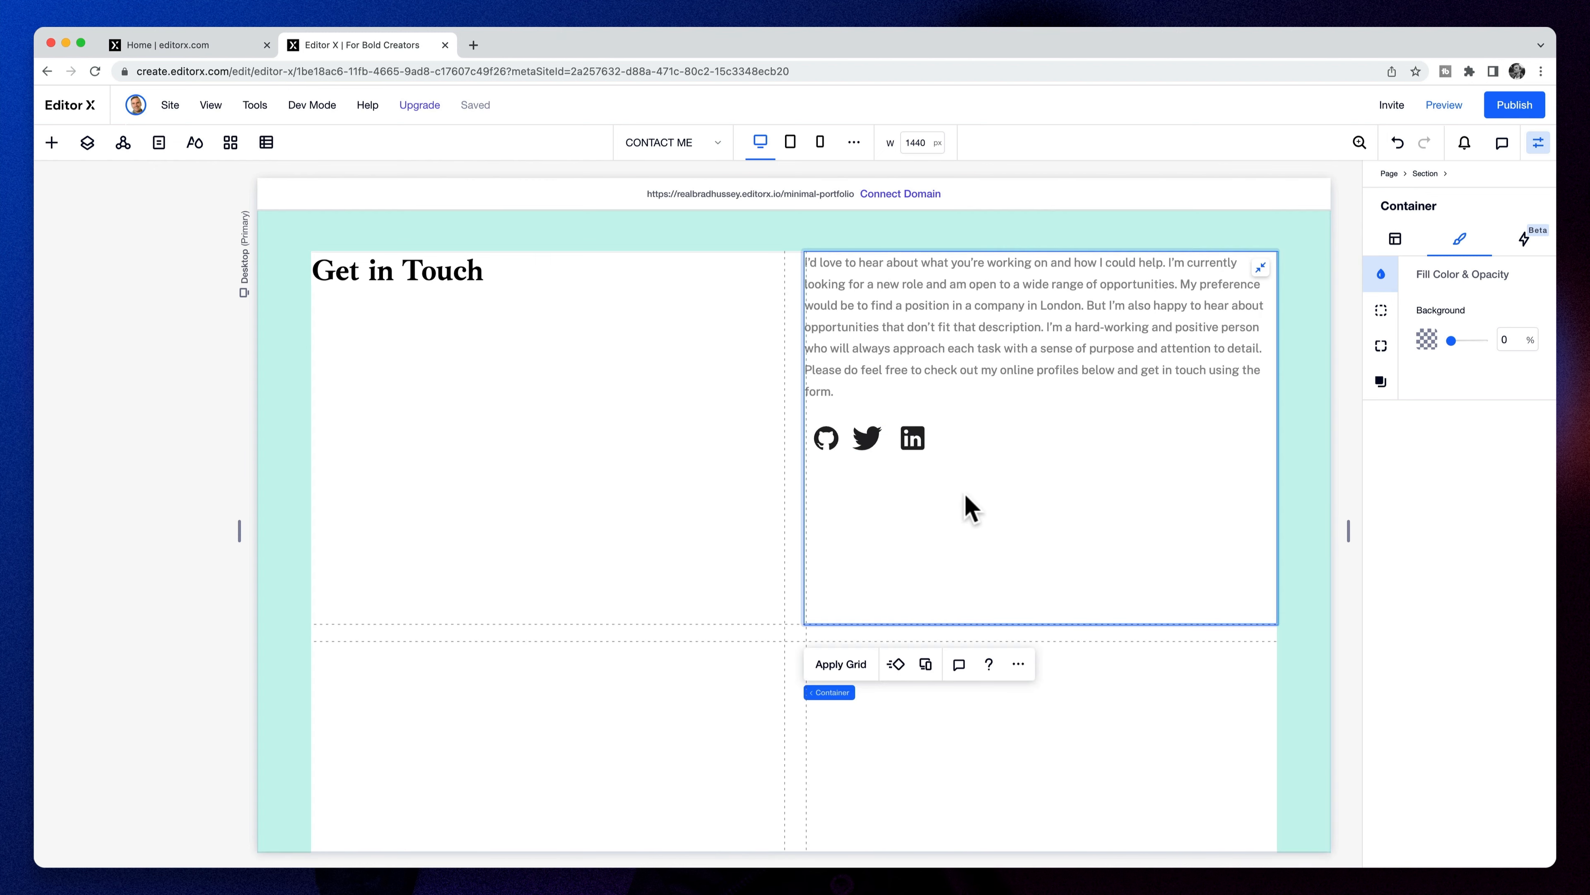
pyautogui.click(873, 442)
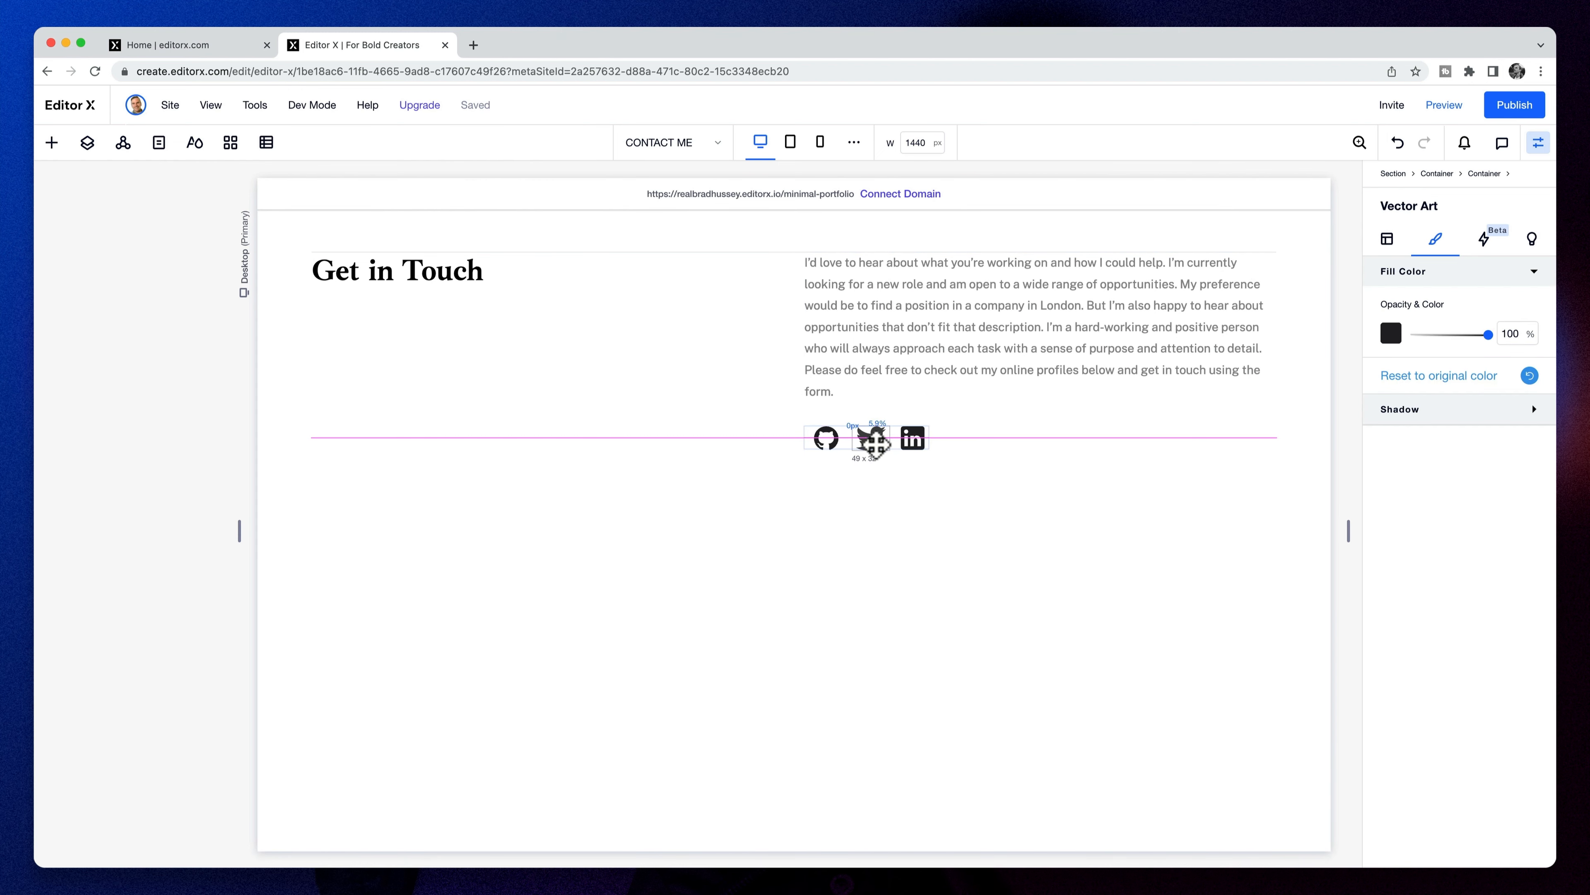
pyautogui.click(1016, 481)
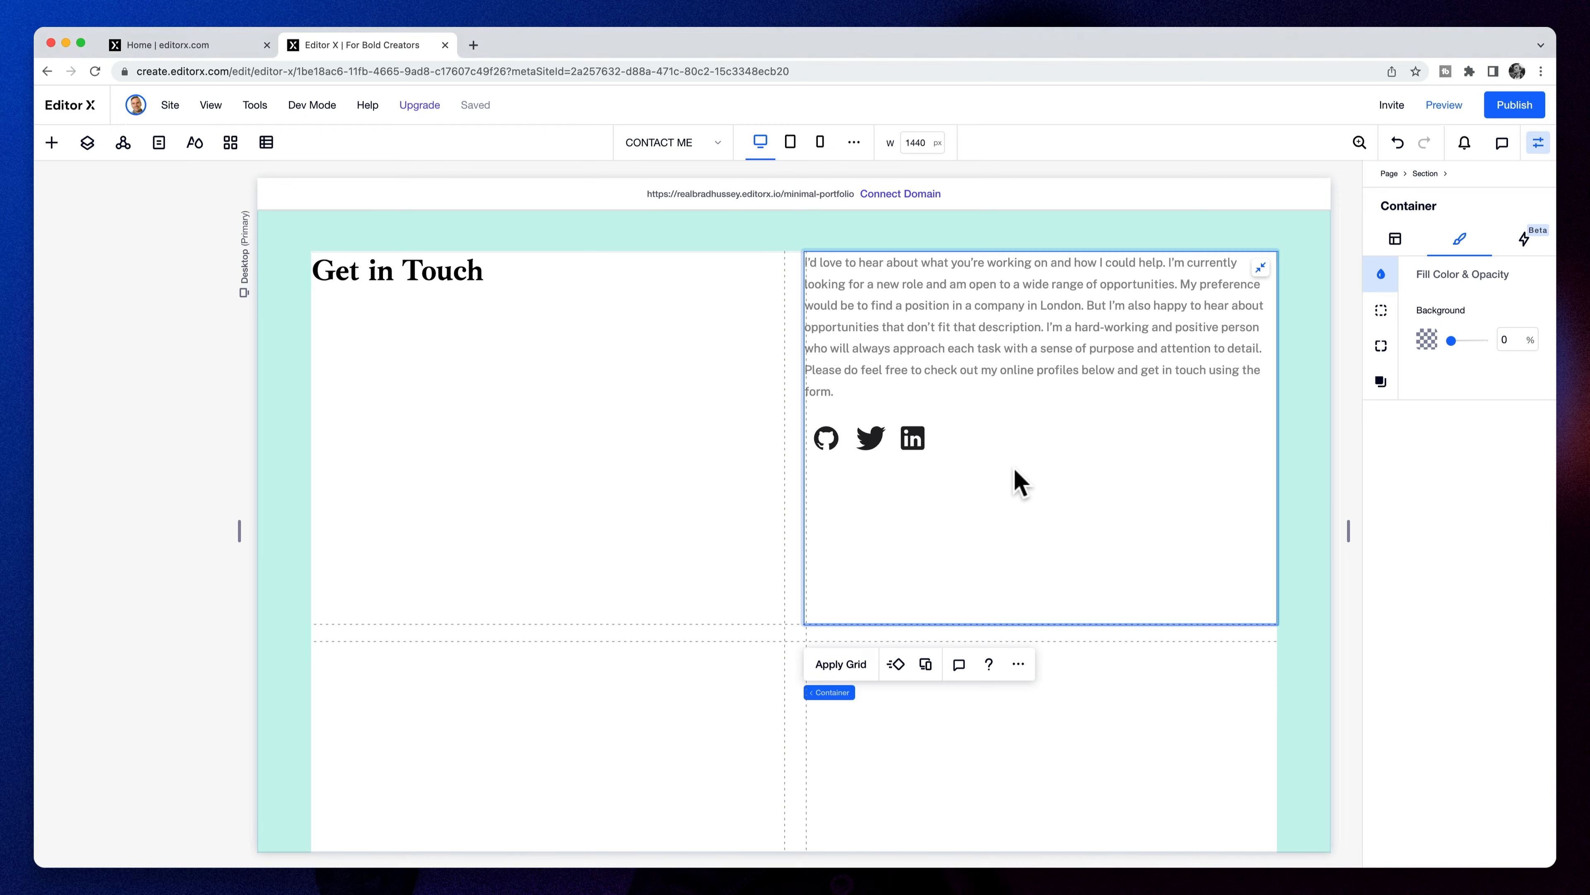
pyautogui.scroll(2, 989, 519)
pyautogui.scroll(-5, 992, 532)
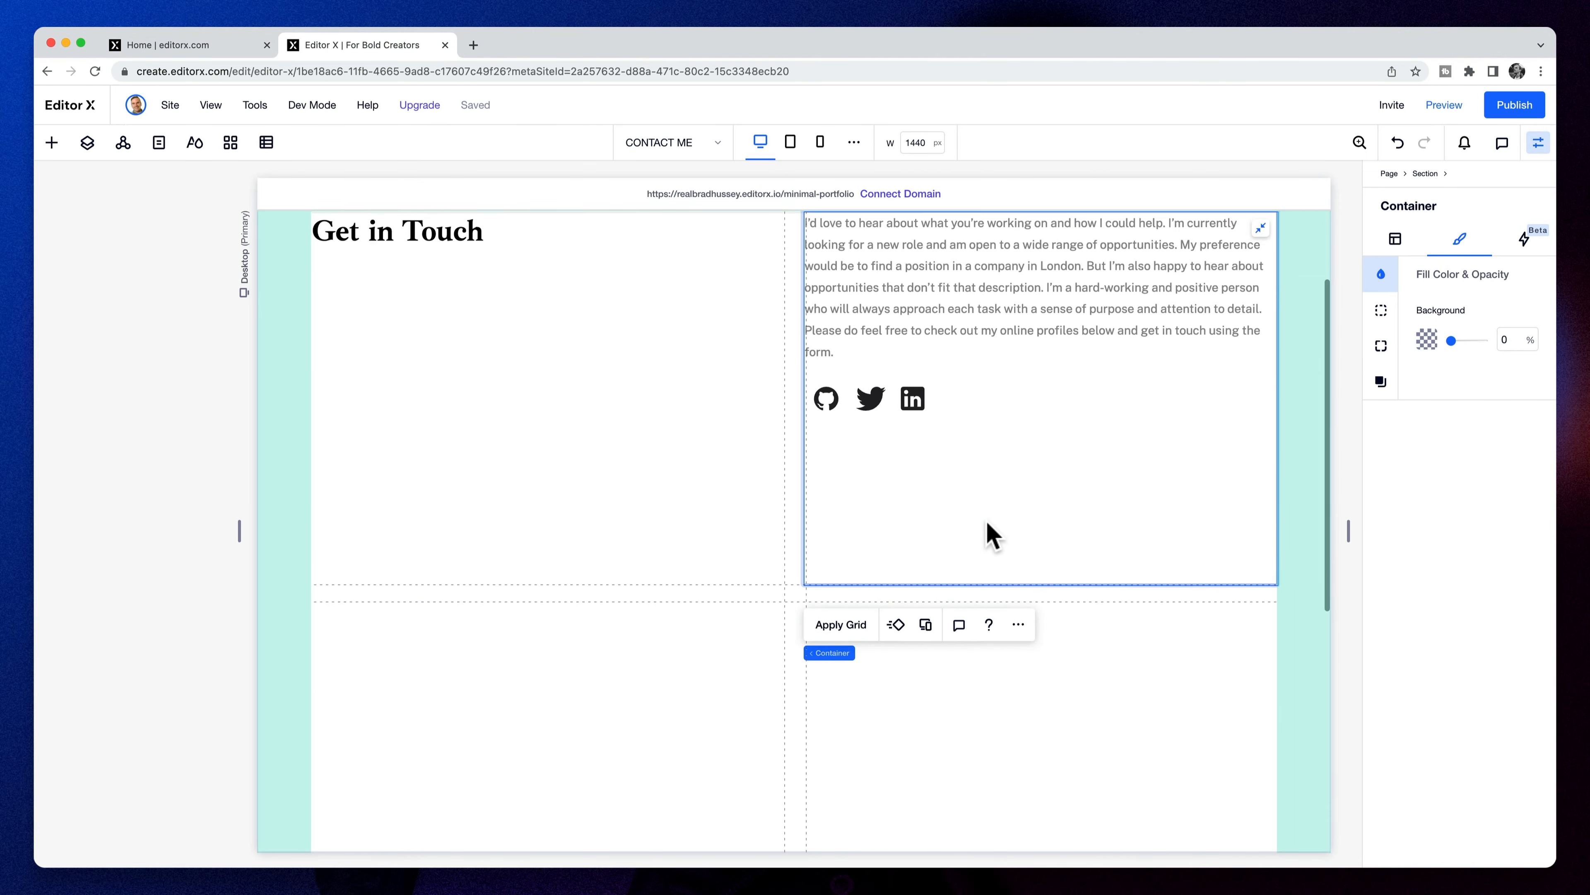
# - Add a divider line below the bio row, spanning the content width and centred vertically
pyautogui.click(51, 142)
pyautogui.moveTo(299, 614); pyautogui.dragTo(804, 480)
pyautogui.click(1426, 388)
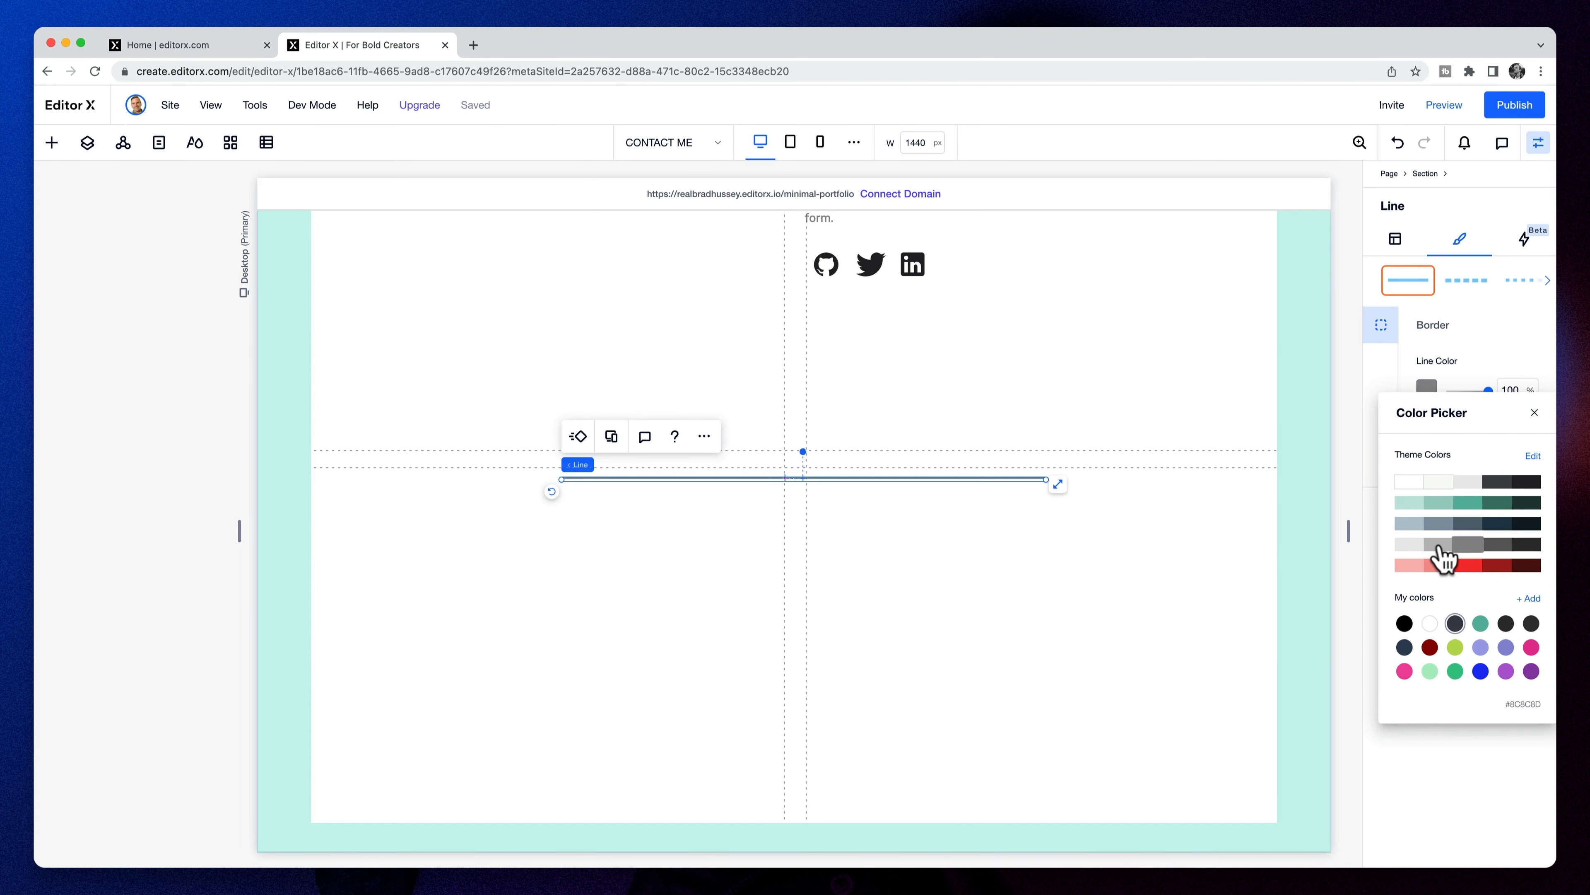
pyautogui.click(1445, 343)
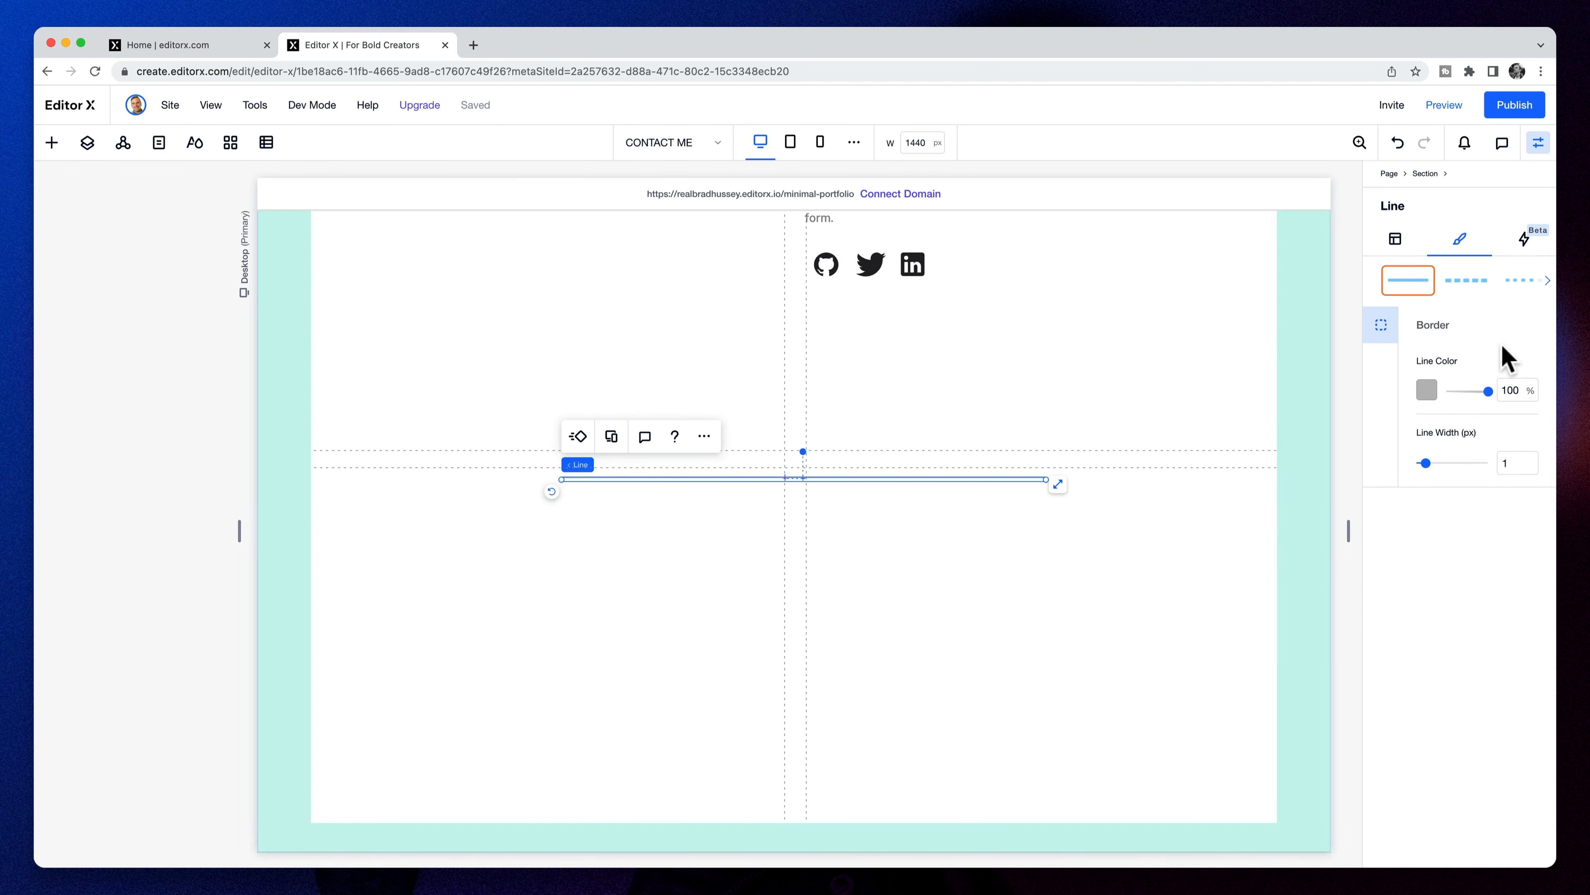
pyautogui.click(1395, 240)
pyautogui.click(1430, 420)
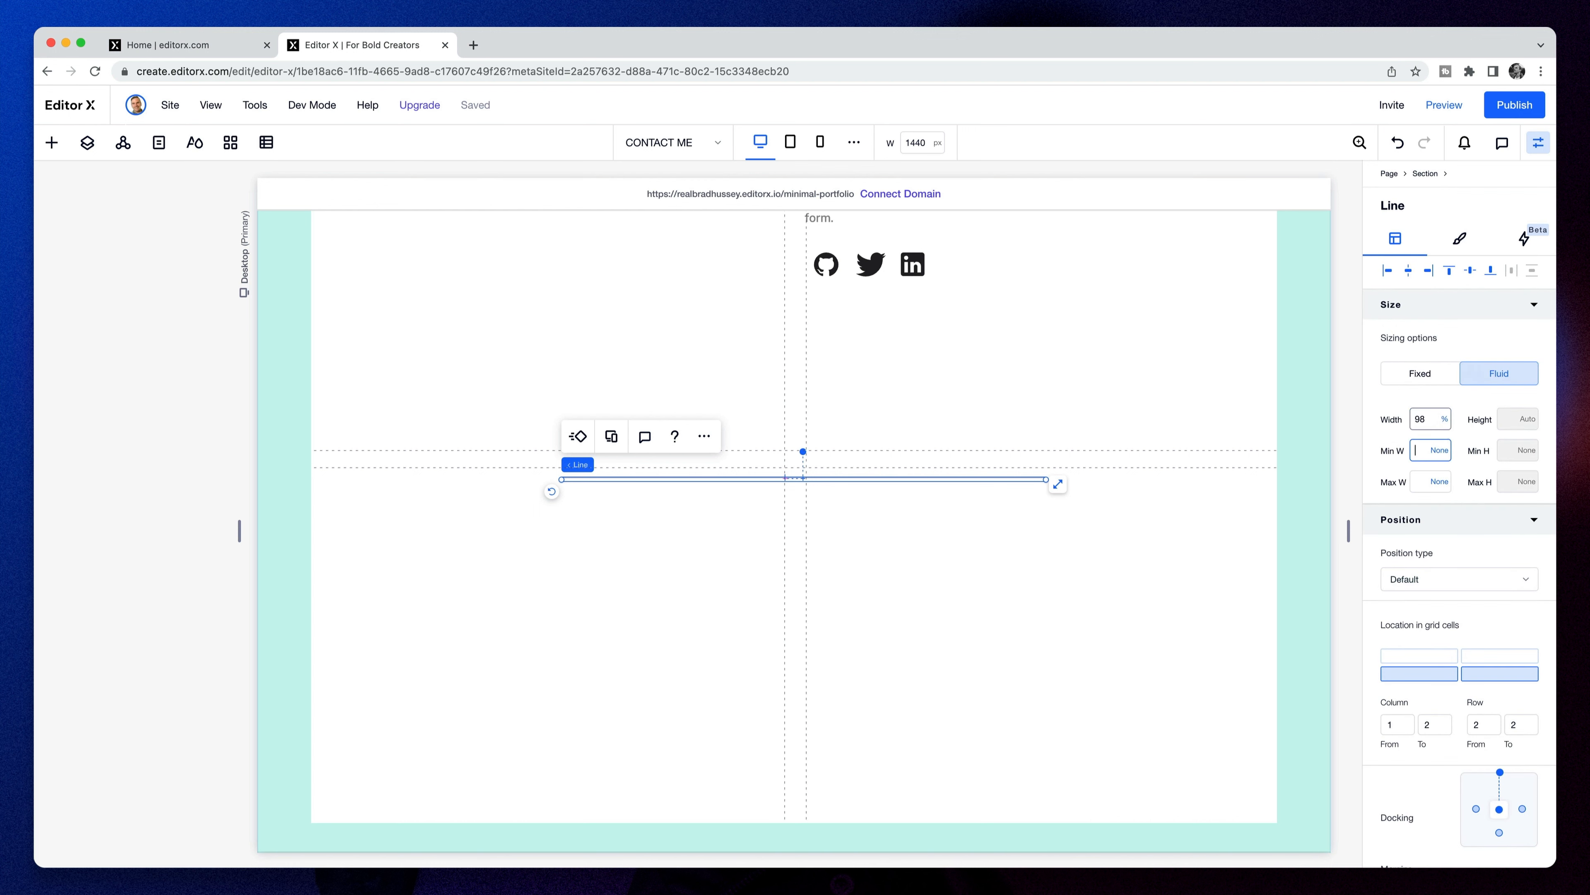
pyautogui.click(1408, 271)
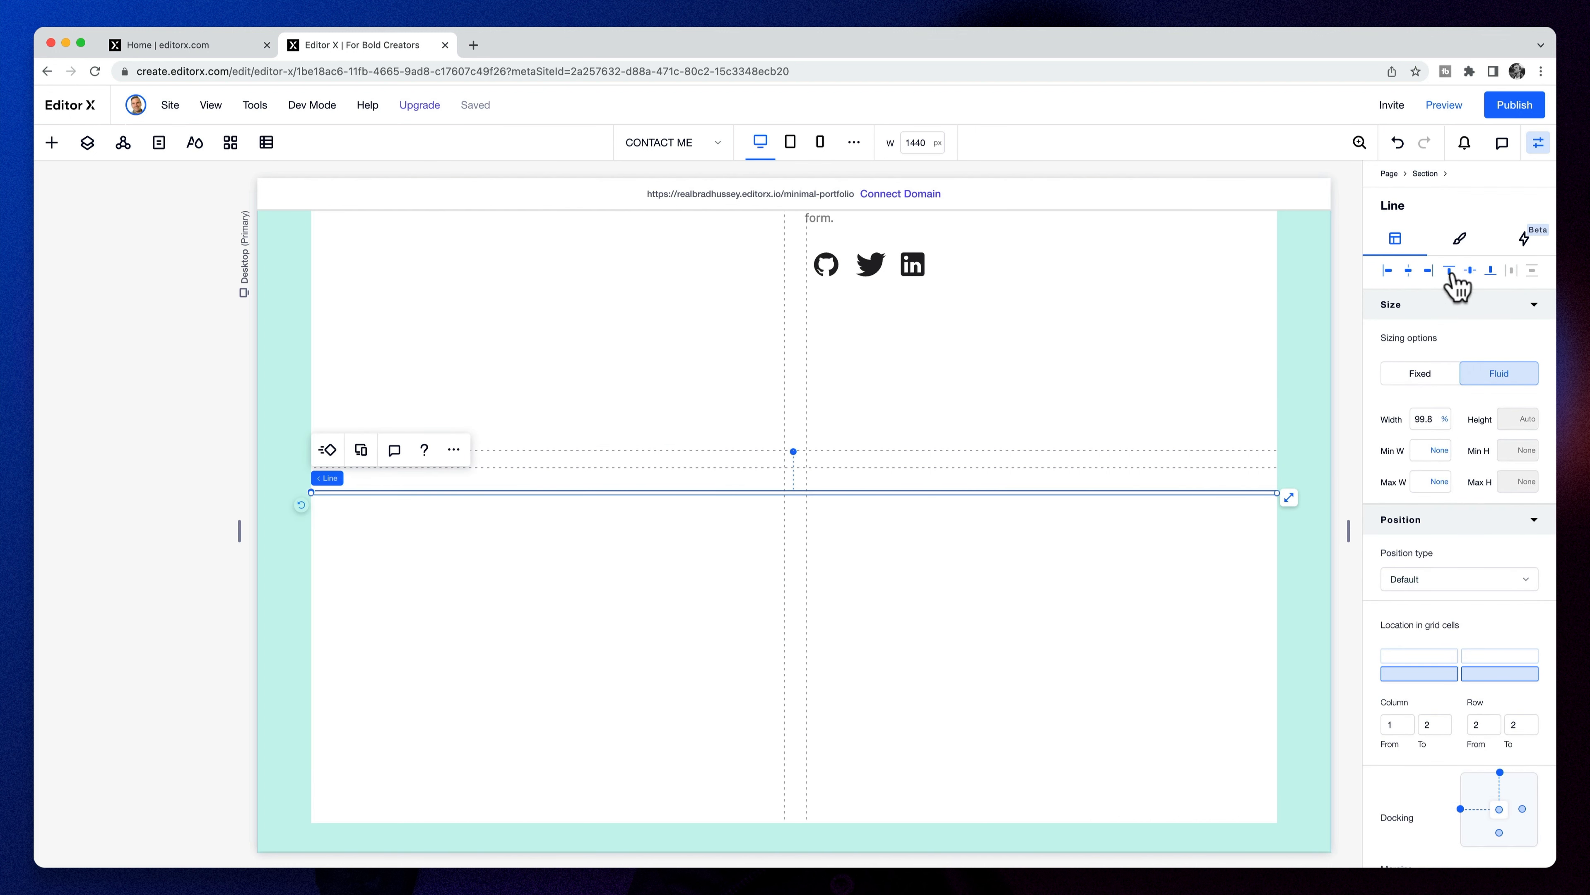
pyautogui.click(1469, 271)
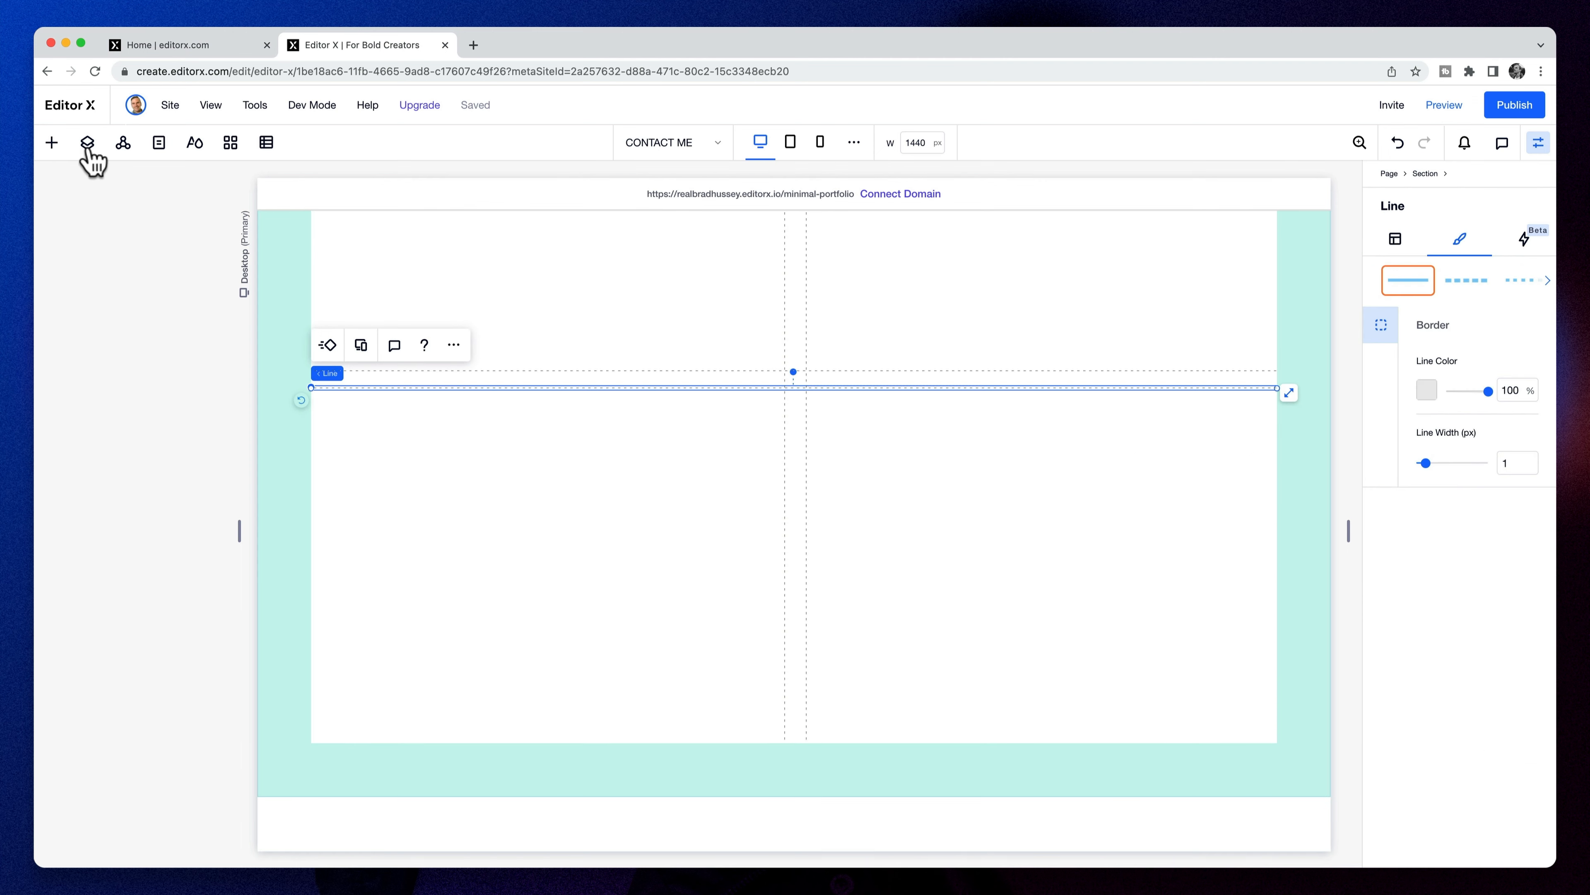
# - Add a new container stretched to fill the lower-left grid cell
pyautogui.click(53, 144)
pyautogui.moveTo(306, 451); pyautogui.dragTo(567, 537)
pyautogui.click(633, 466)
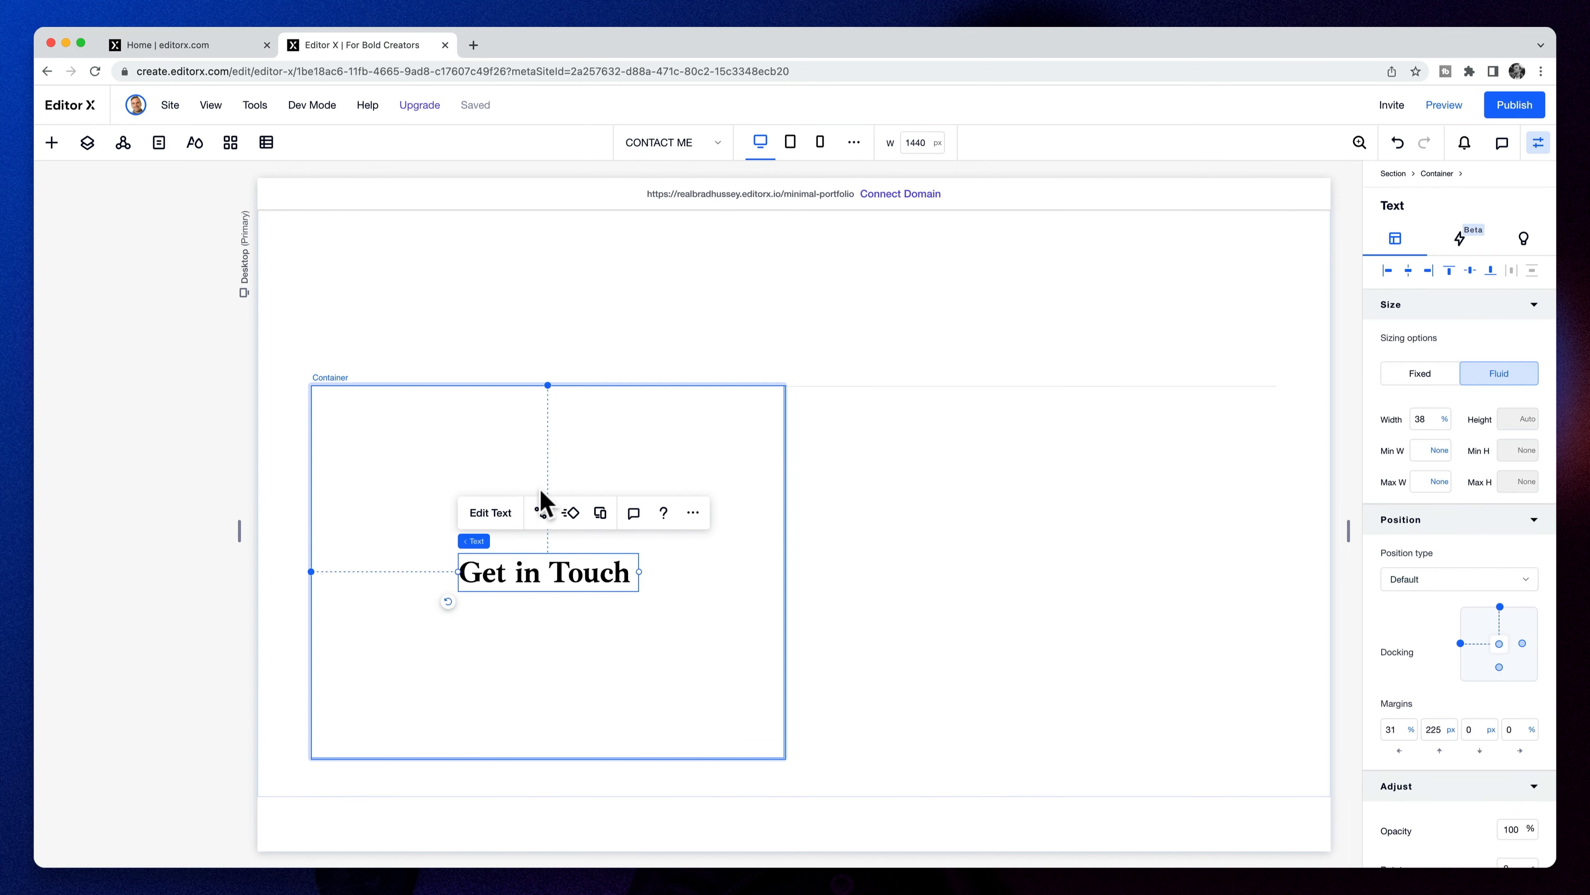
# - Align the copied heading top-left and change its text to 'Contact Me'
pyautogui.click(1388, 270)
pyautogui.click(1449, 270)
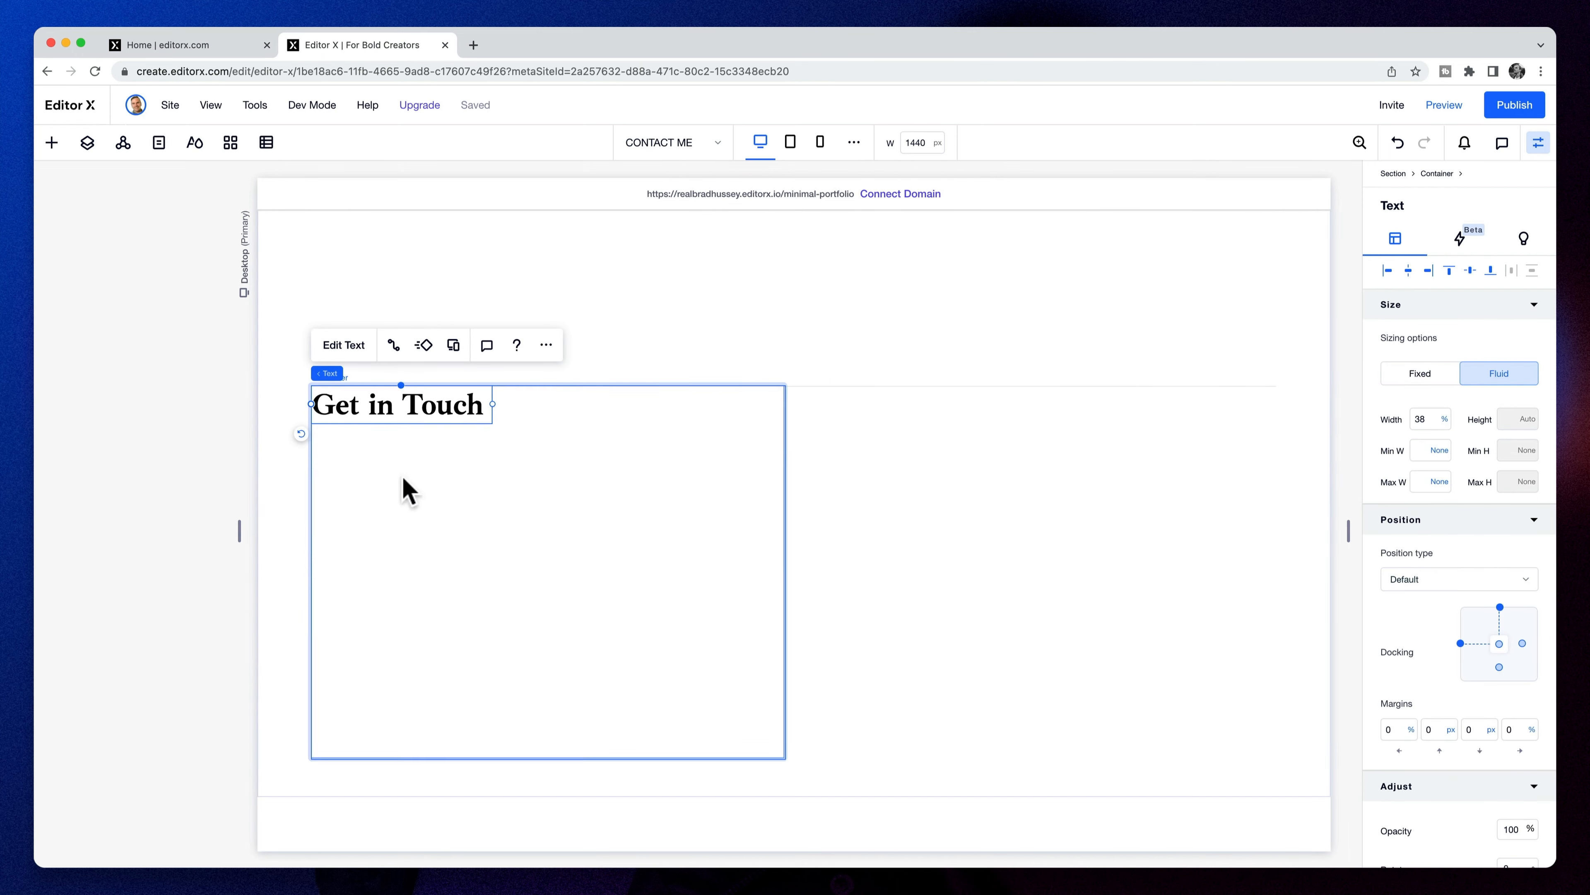
pyautogui.doubleClick(444, 403)
pyautogui.write('Contact Me')
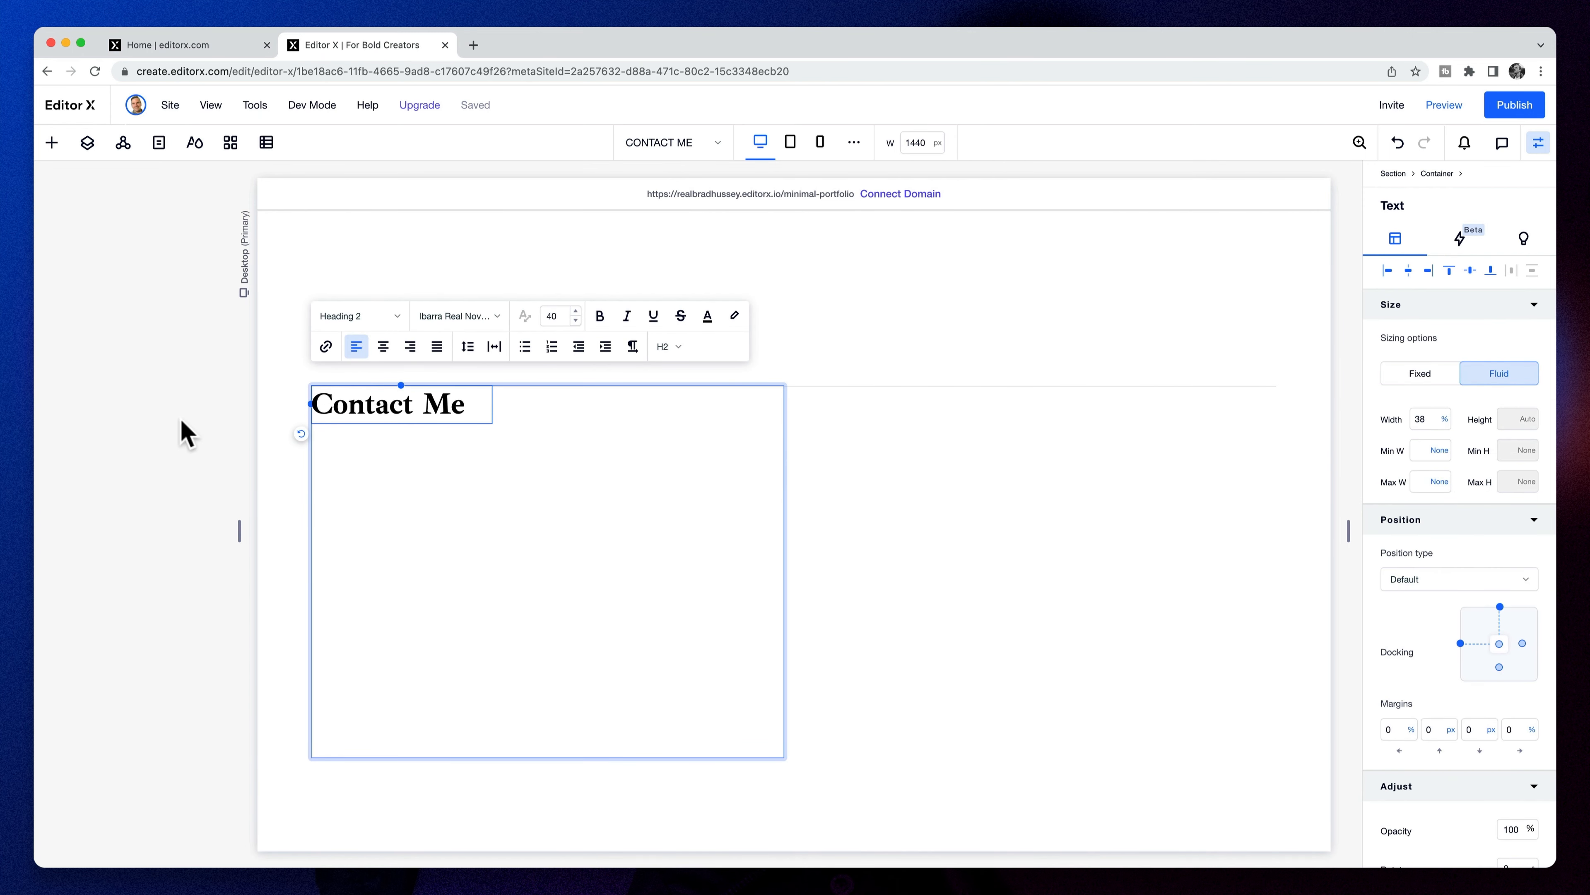
pyautogui.click(188, 433)
# - Check the layout, selecting the divider, then the Get in Touch and bio containers
pyautogui.scroll(5, 814, 501)
pyautogui.scroll(-2, 880, 440)
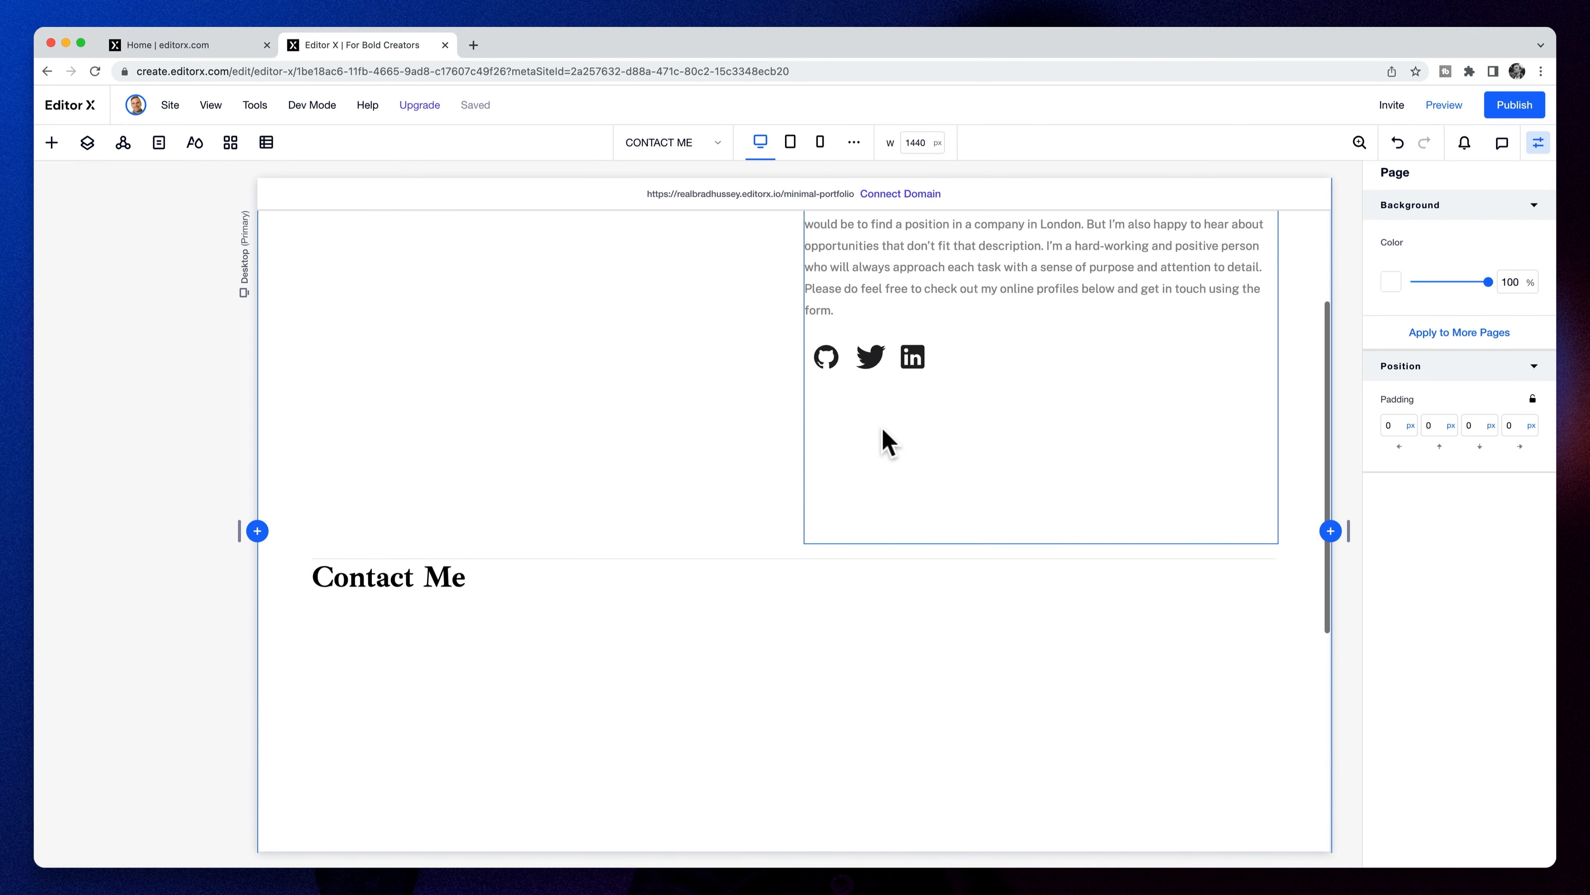
pyautogui.scroll(-1, 882, 430)
pyautogui.scroll(4, 413, 636)
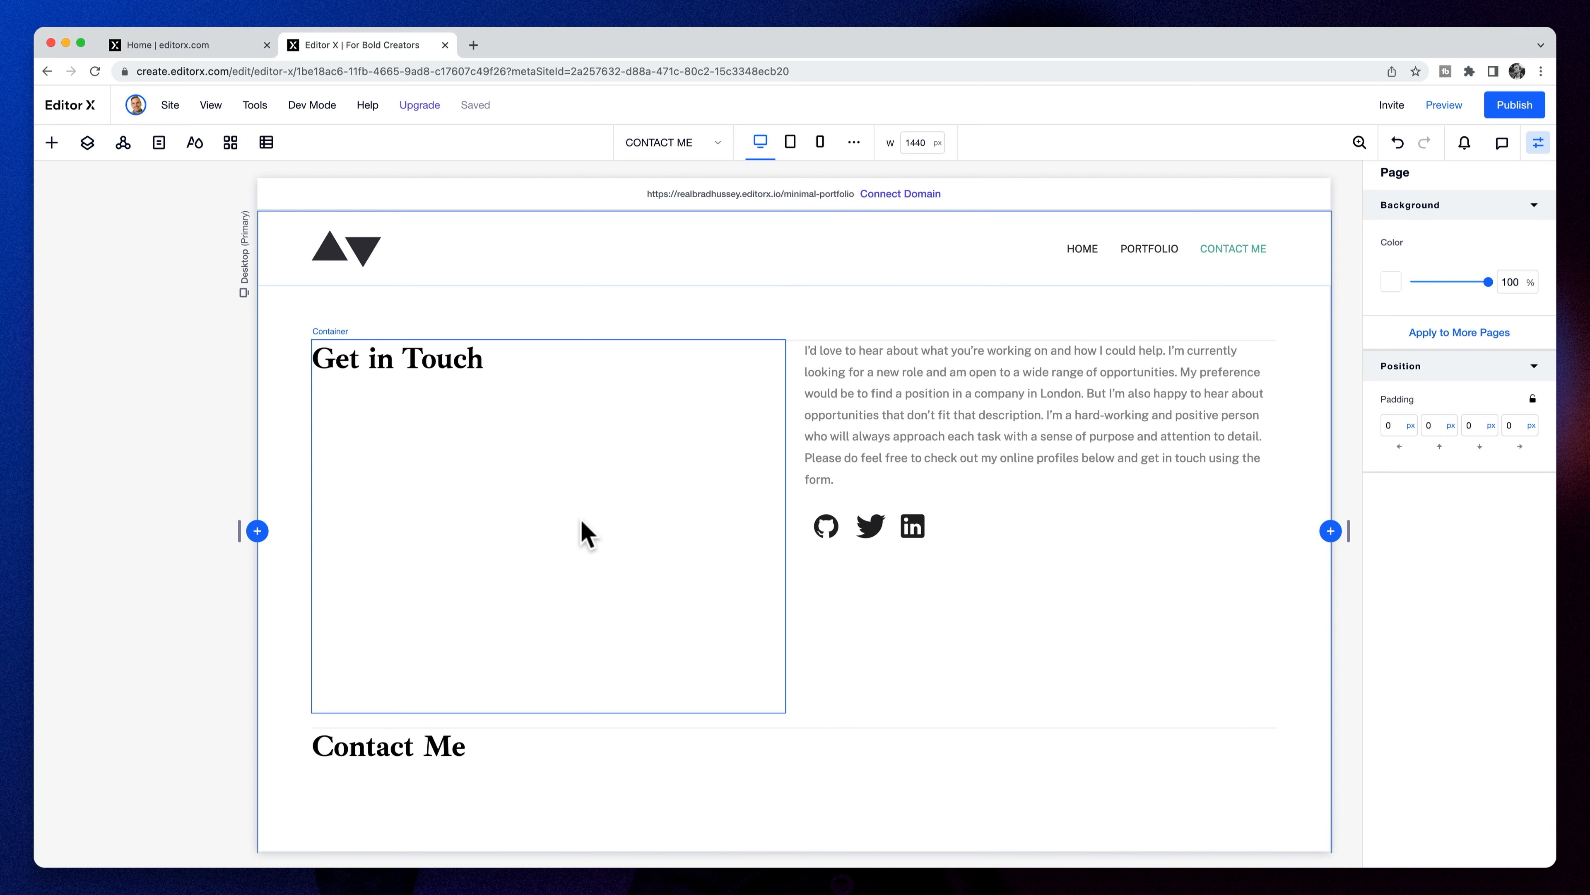
pyautogui.scroll(-2, 585, 533)
pyautogui.scroll(1, 695, 438)
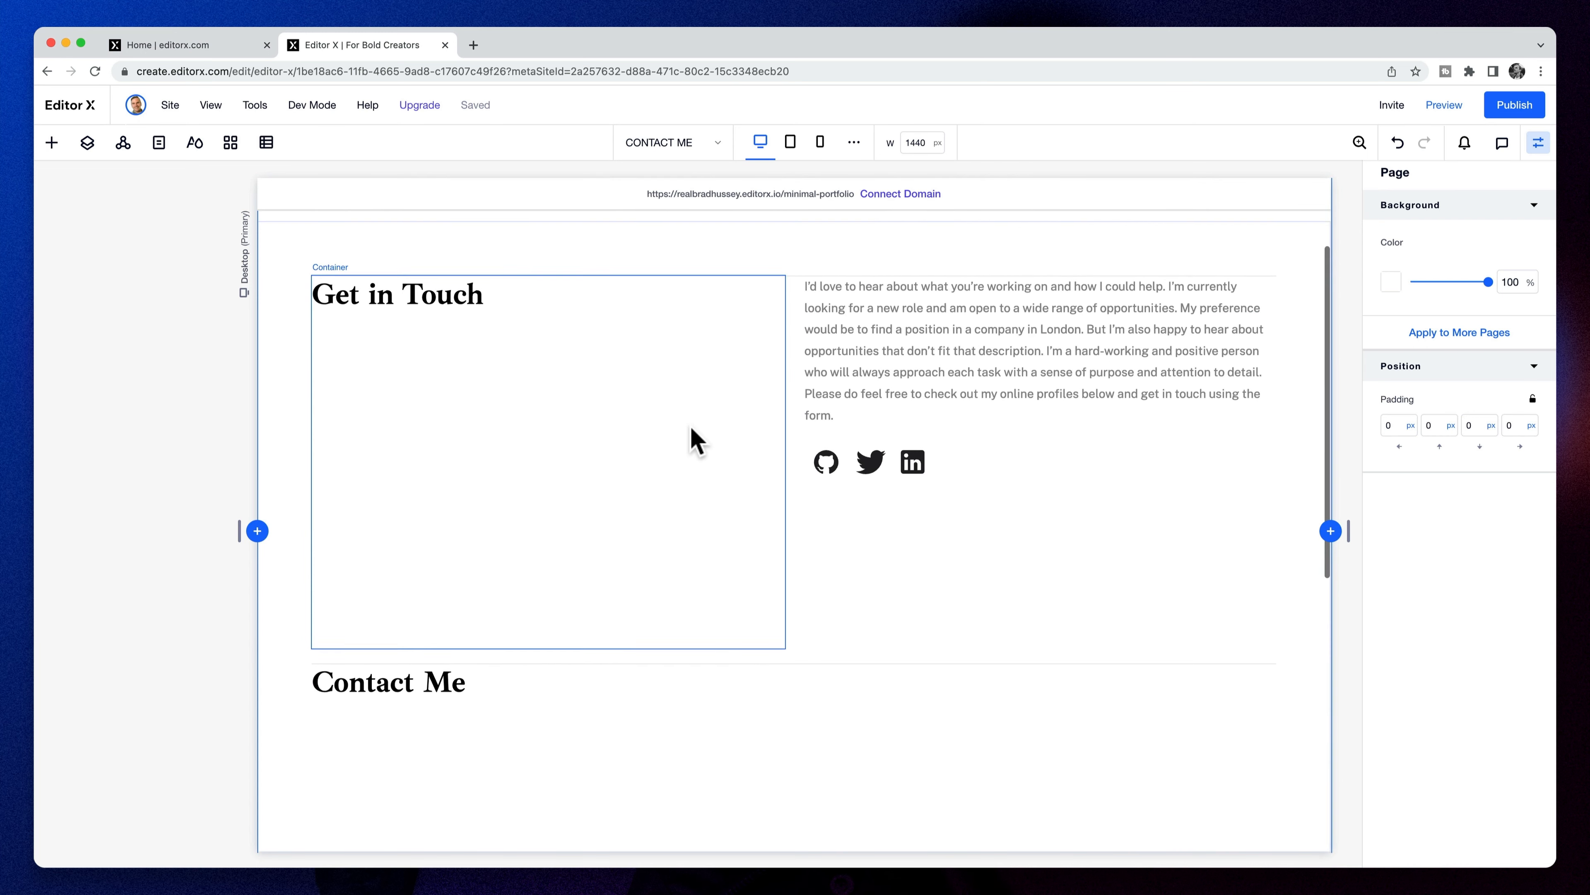
pyautogui.scroll(1, 691, 428)
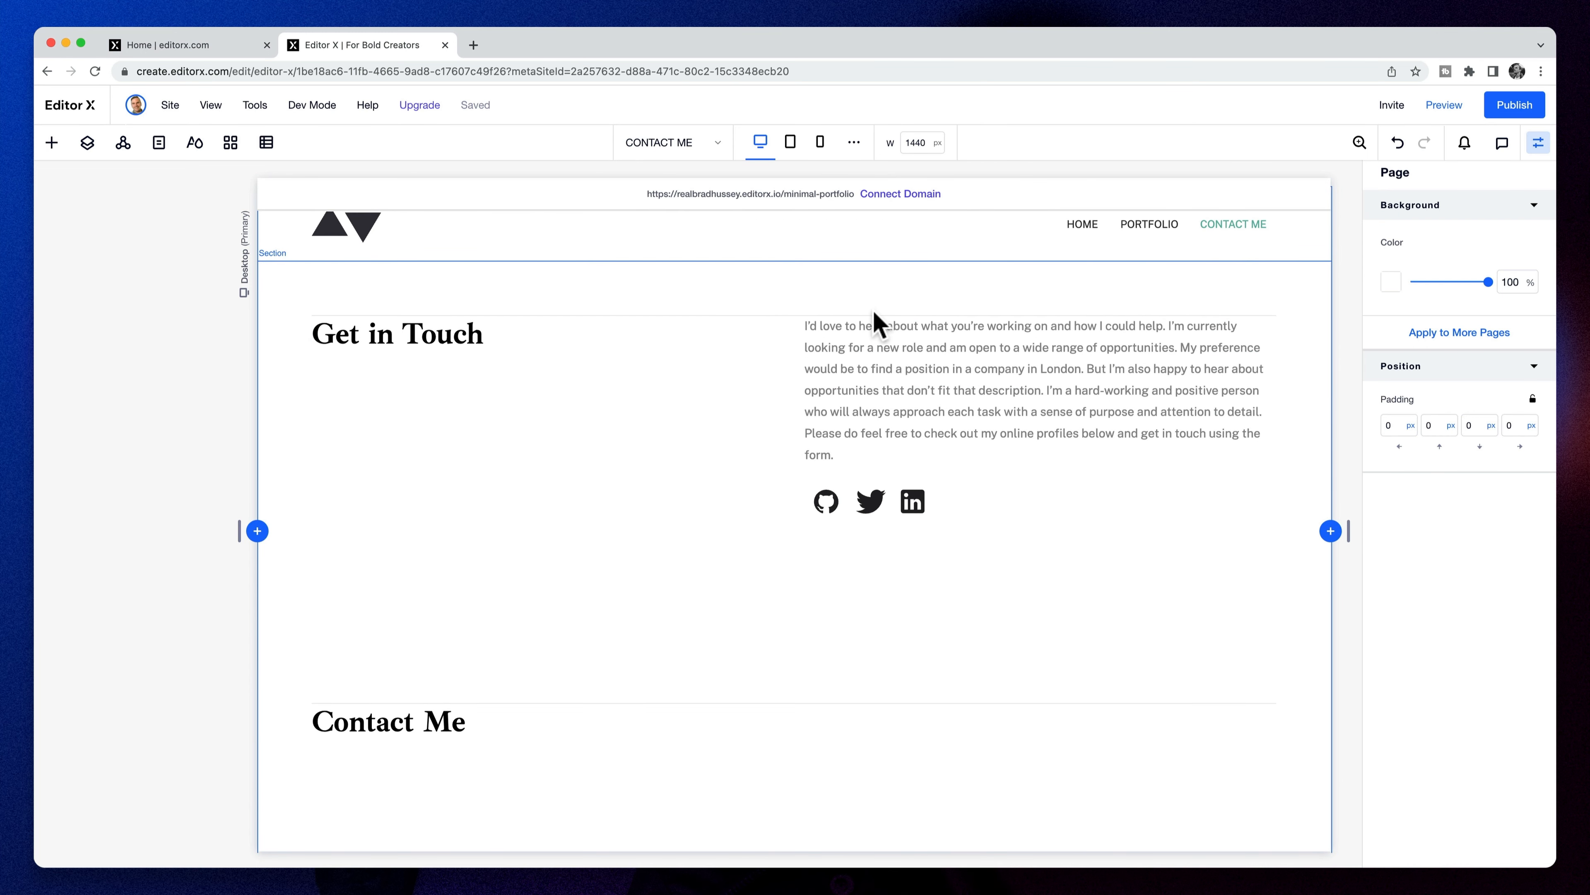
pyautogui.click(796, 315)
pyautogui.click(223, 384)
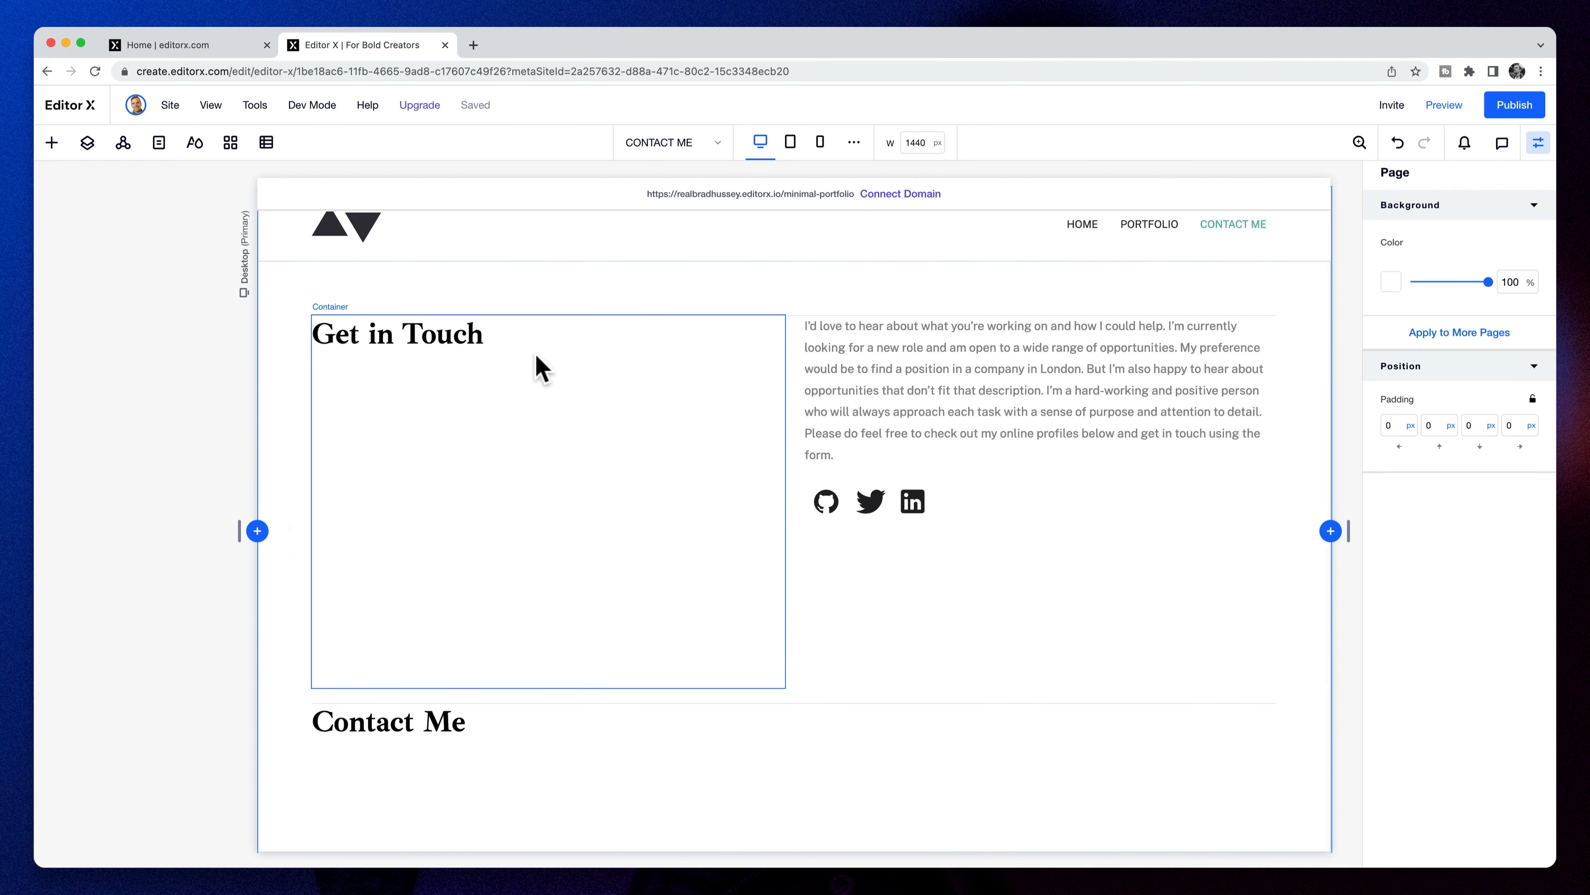
pyautogui.click(563, 363)
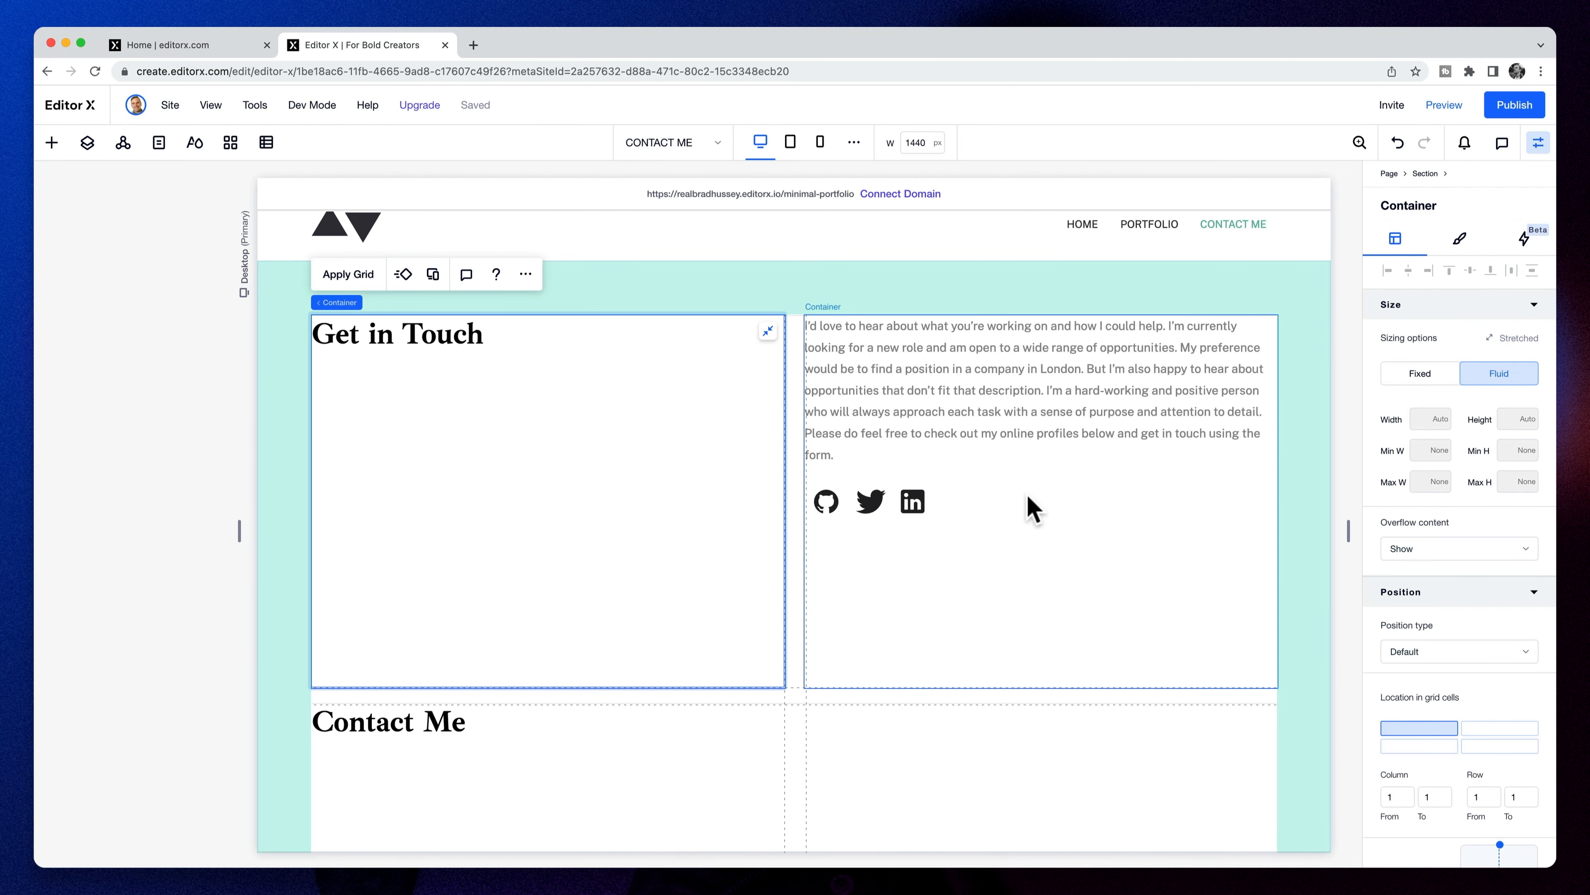
pyautogui.keyDown('shift'); pyautogui.click(1066, 547); pyautogui.keyUp('shift')
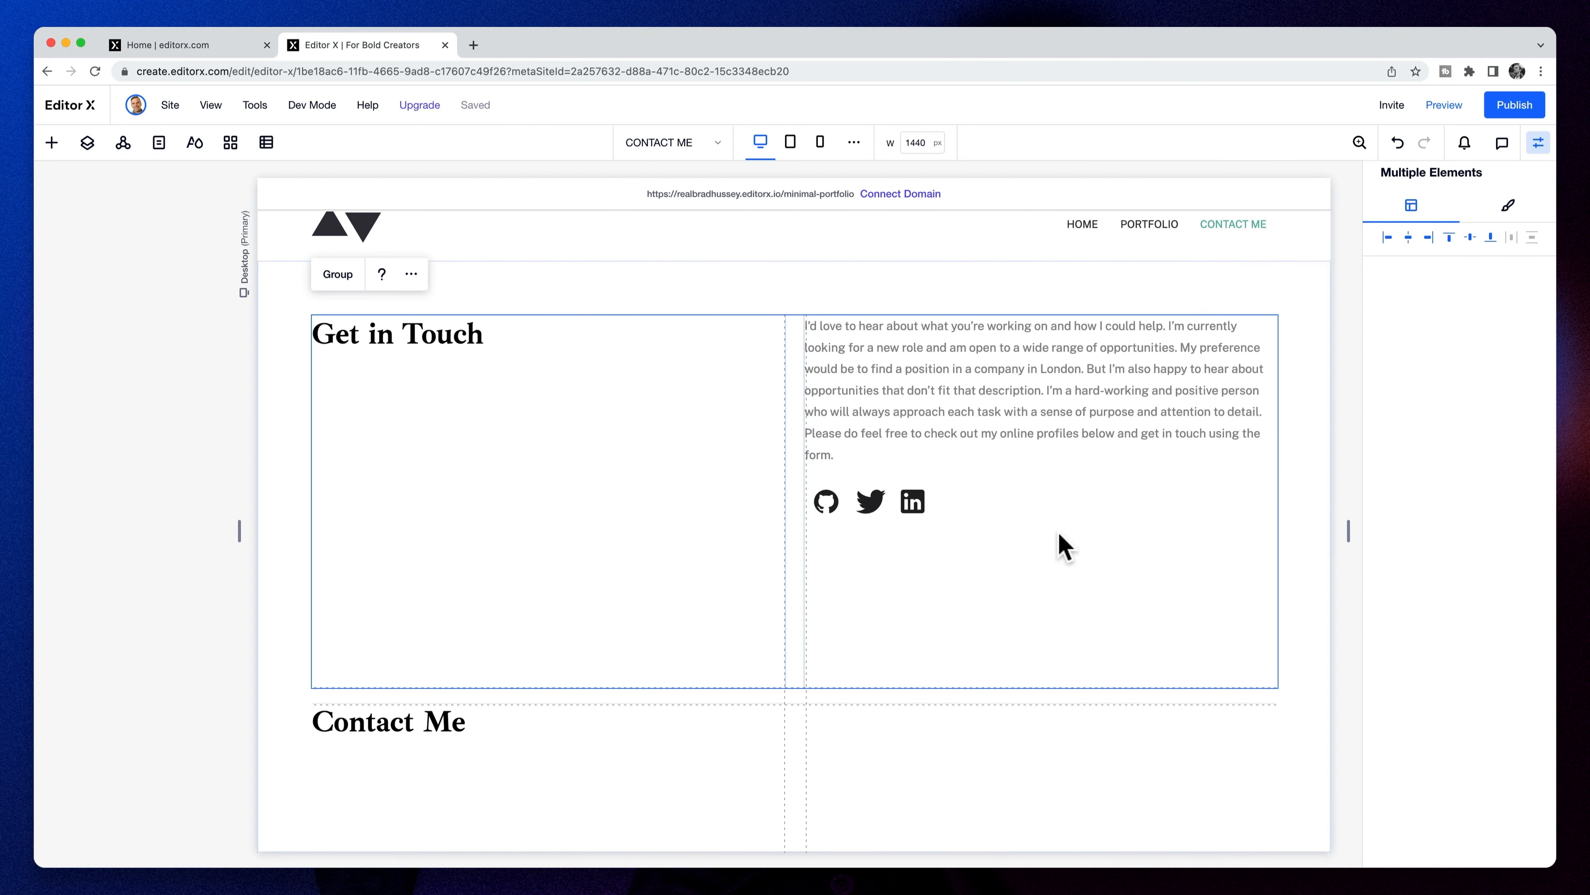
pyautogui.click(692, 488)
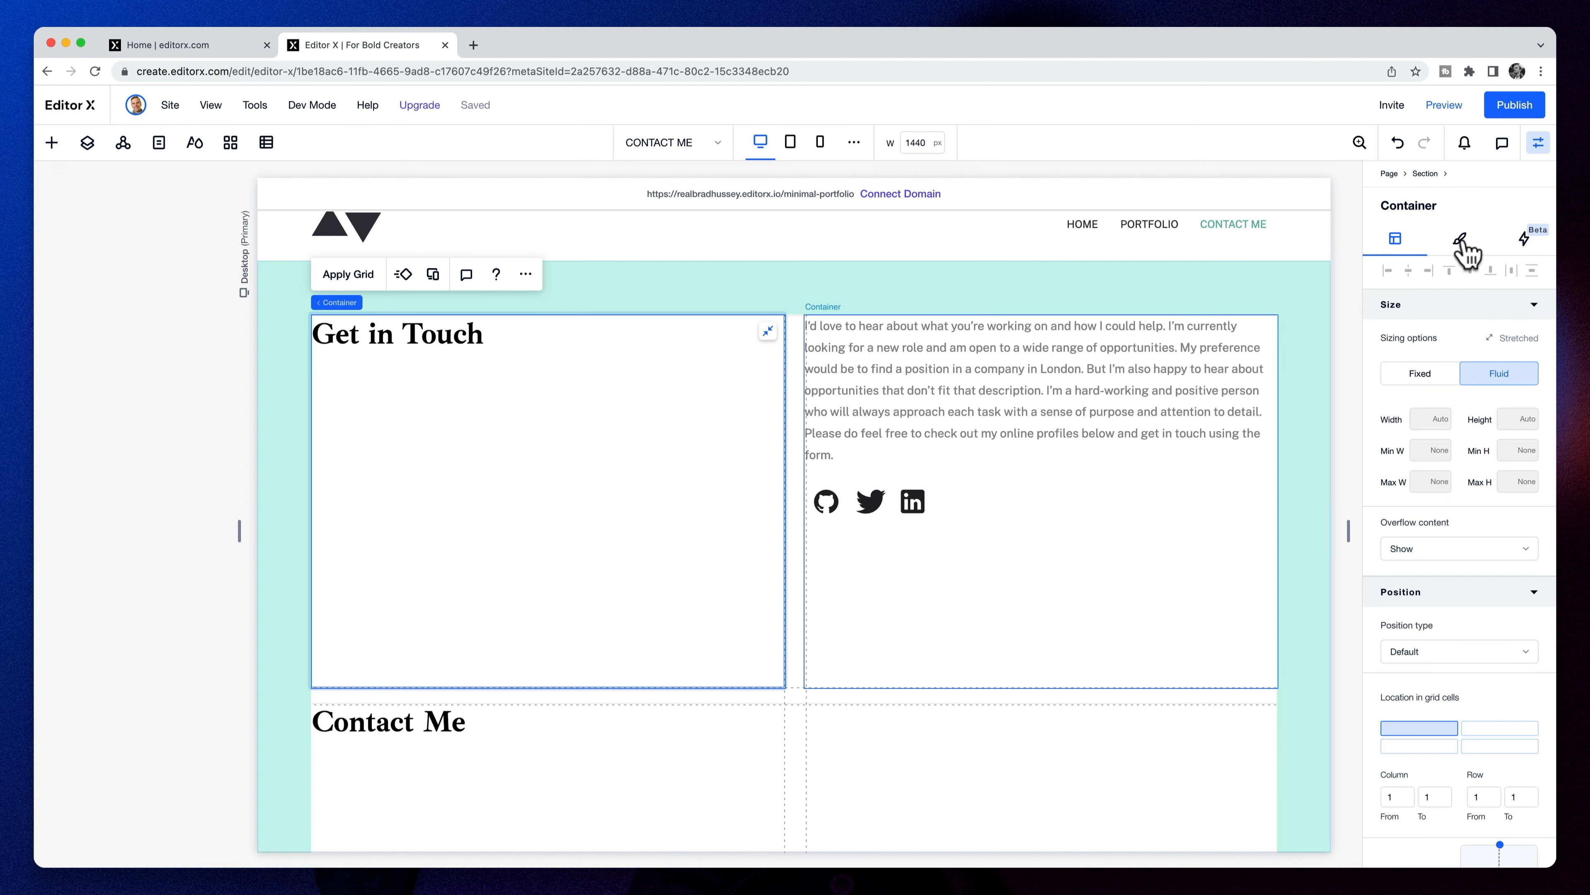
# - Give the bio container a top padding of 32
pyautogui.scroll(-4, 1467, 604)
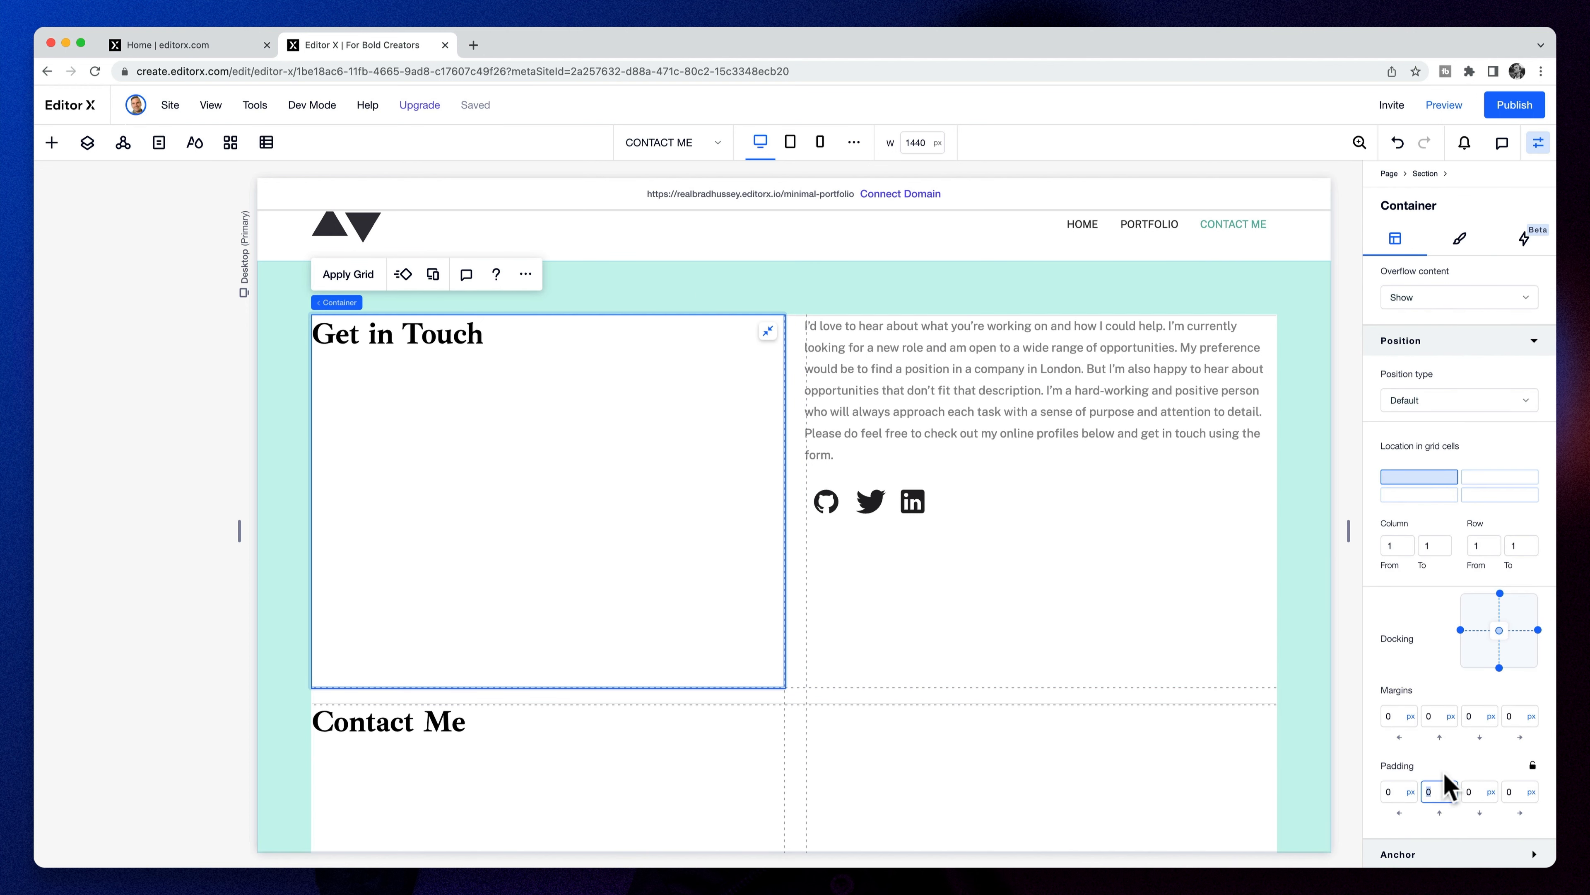
pyautogui.click(1101, 433)
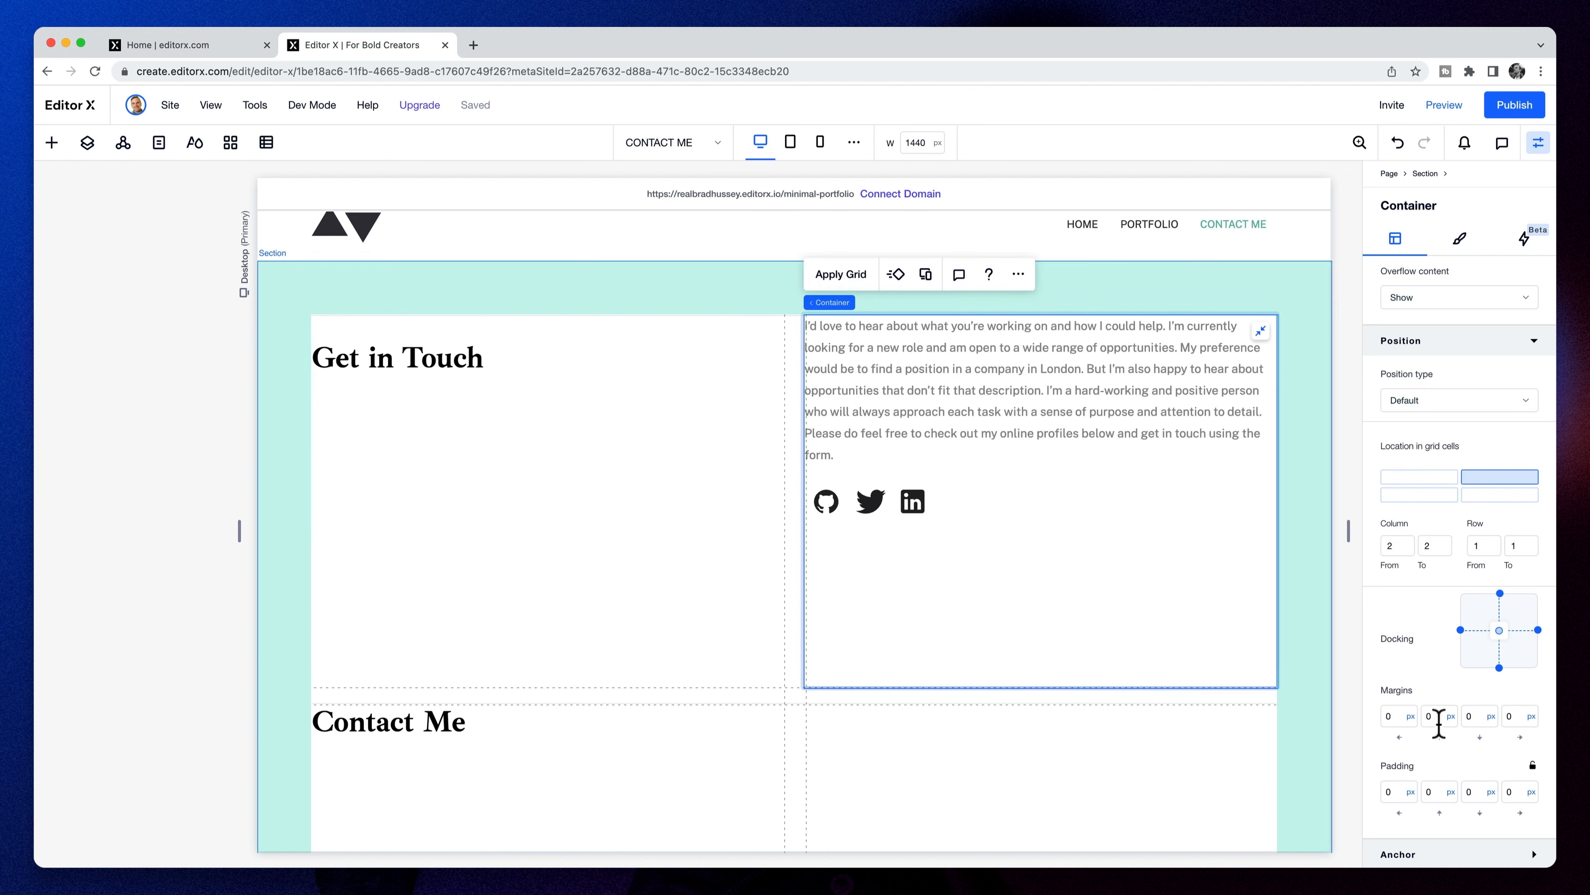
pyautogui.write('32')
pyautogui.press('Tab')
pyautogui.scroll(-1, 1114, 594)
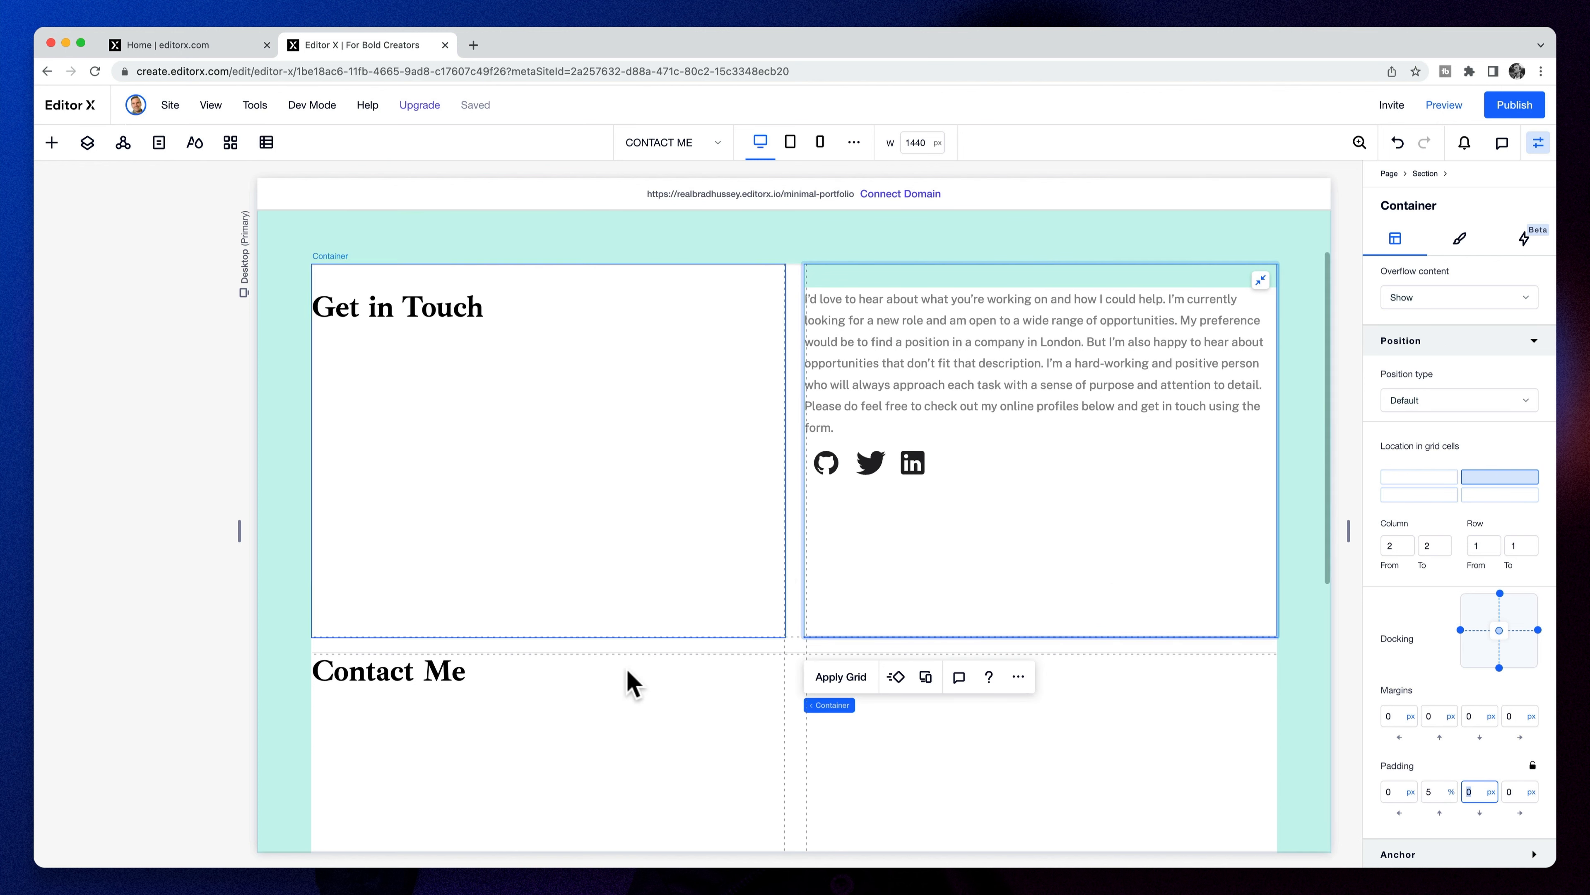
# - Give the Contact Me container a 32 px top margin
pyautogui.click(642, 732)
pyautogui.scroll(-3, 1012, 719)
pyautogui.click(1447, 720)
pyautogui.click(1438, 670)
pyautogui.click(1434, 718)
pyautogui.write('32')
pyautogui.press('Tab')
pyautogui.click(1091, 555)
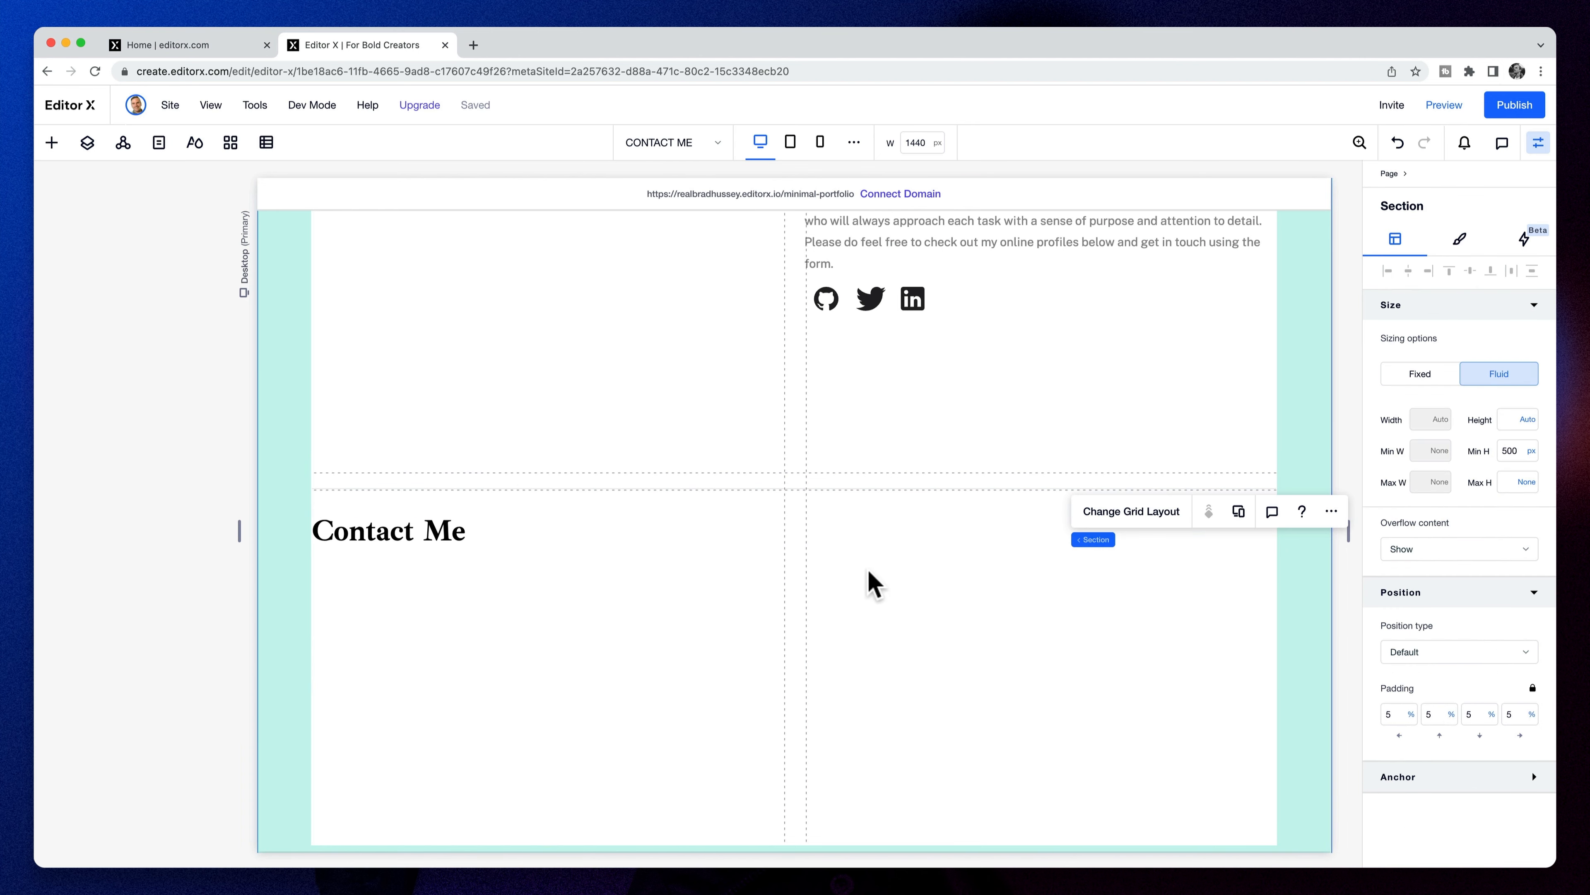
pyautogui.scroll(-2, 865, 573)
# - Add a container in the lower-right cell with 5% top padding and transparent background
pyautogui.click(52, 142)
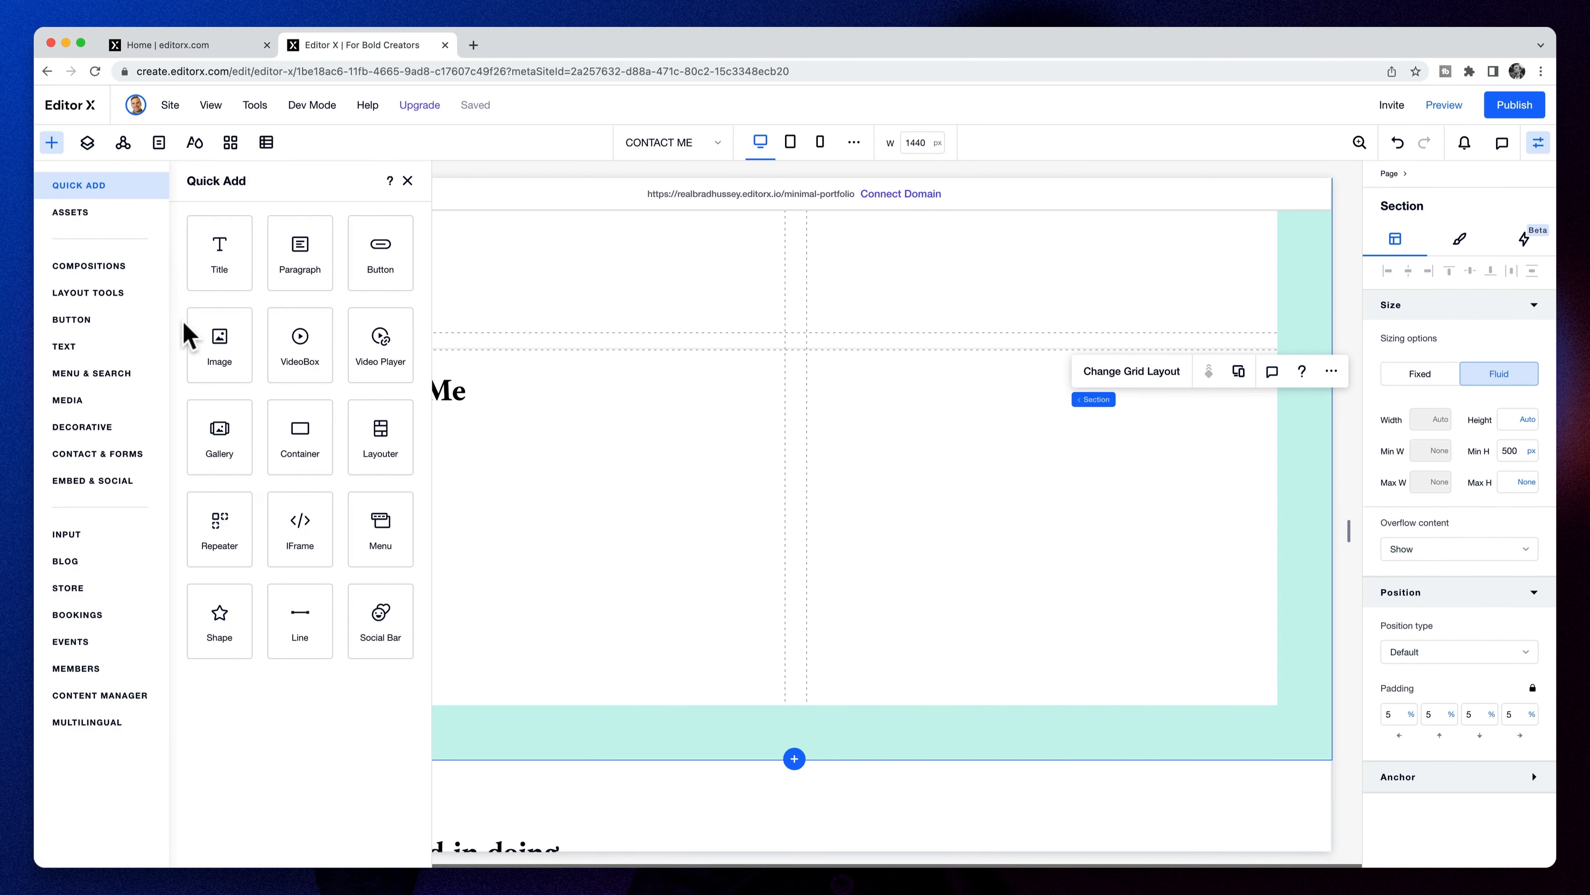
pyautogui.moveTo(319, 462); pyautogui.dragTo(1118, 419)
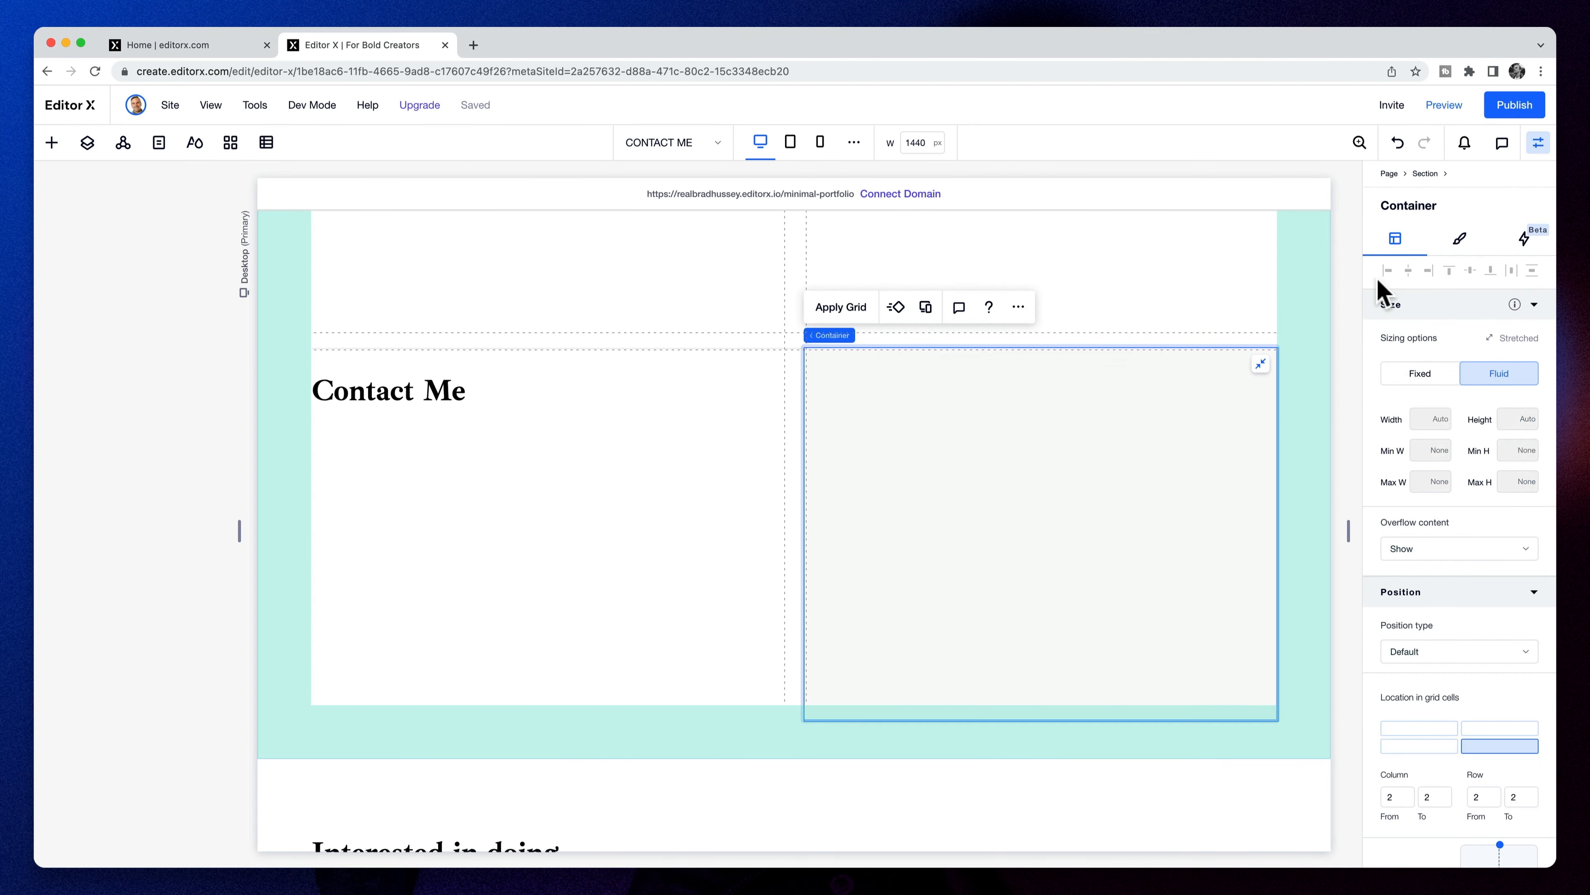
pyautogui.scroll(-3, 1459, 689)
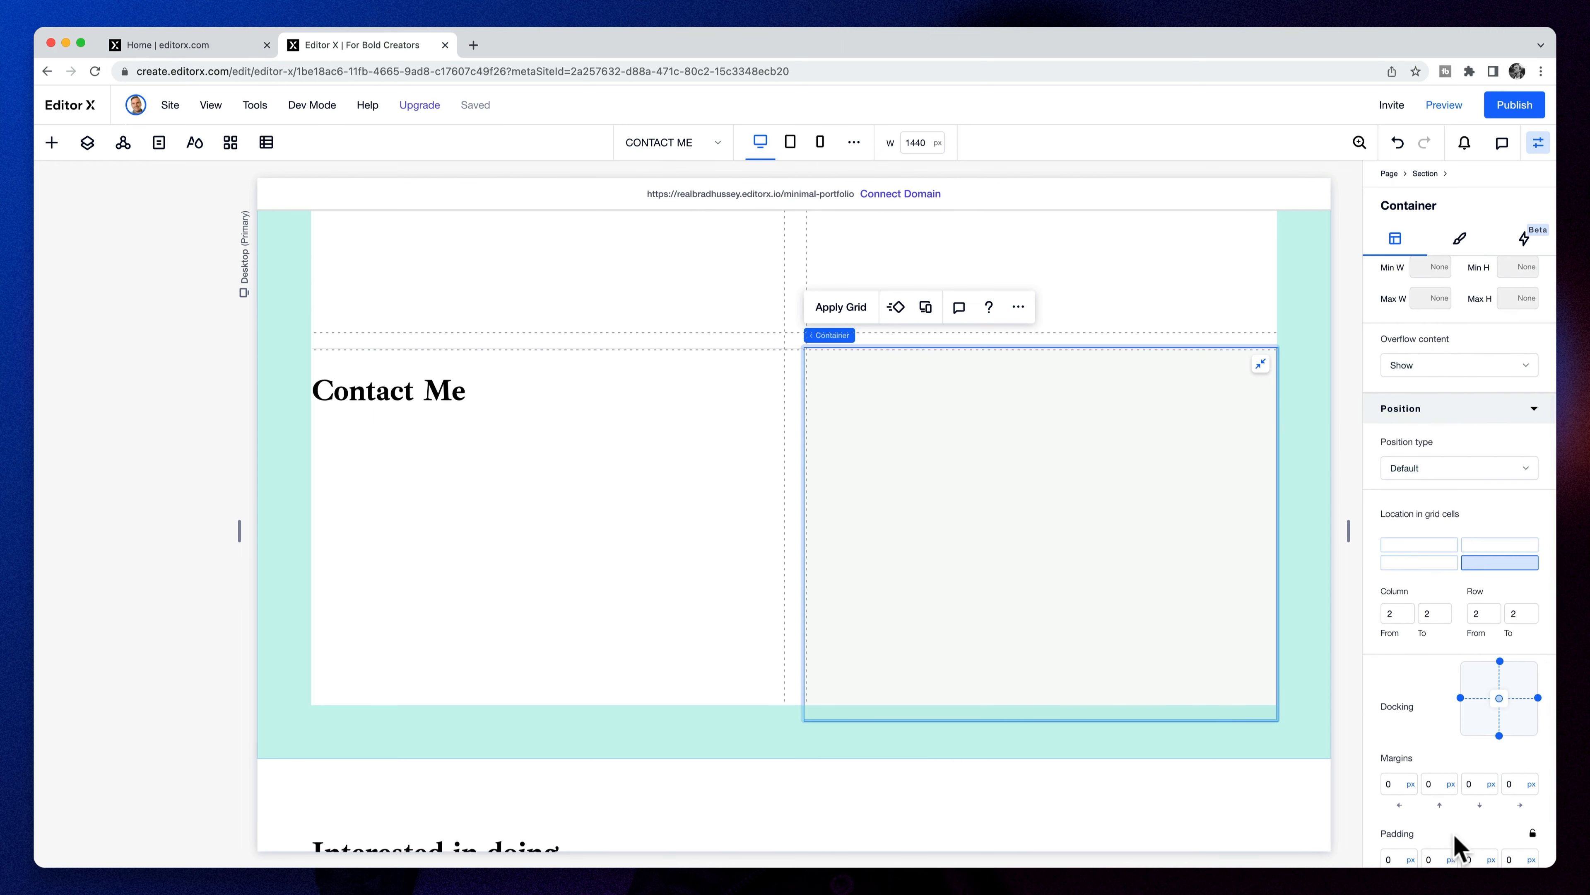
pyautogui.scroll(-1, 1448, 828)
pyautogui.click(1437, 821)
pyautogui.write('5%')
pyautogui.press('Tab')
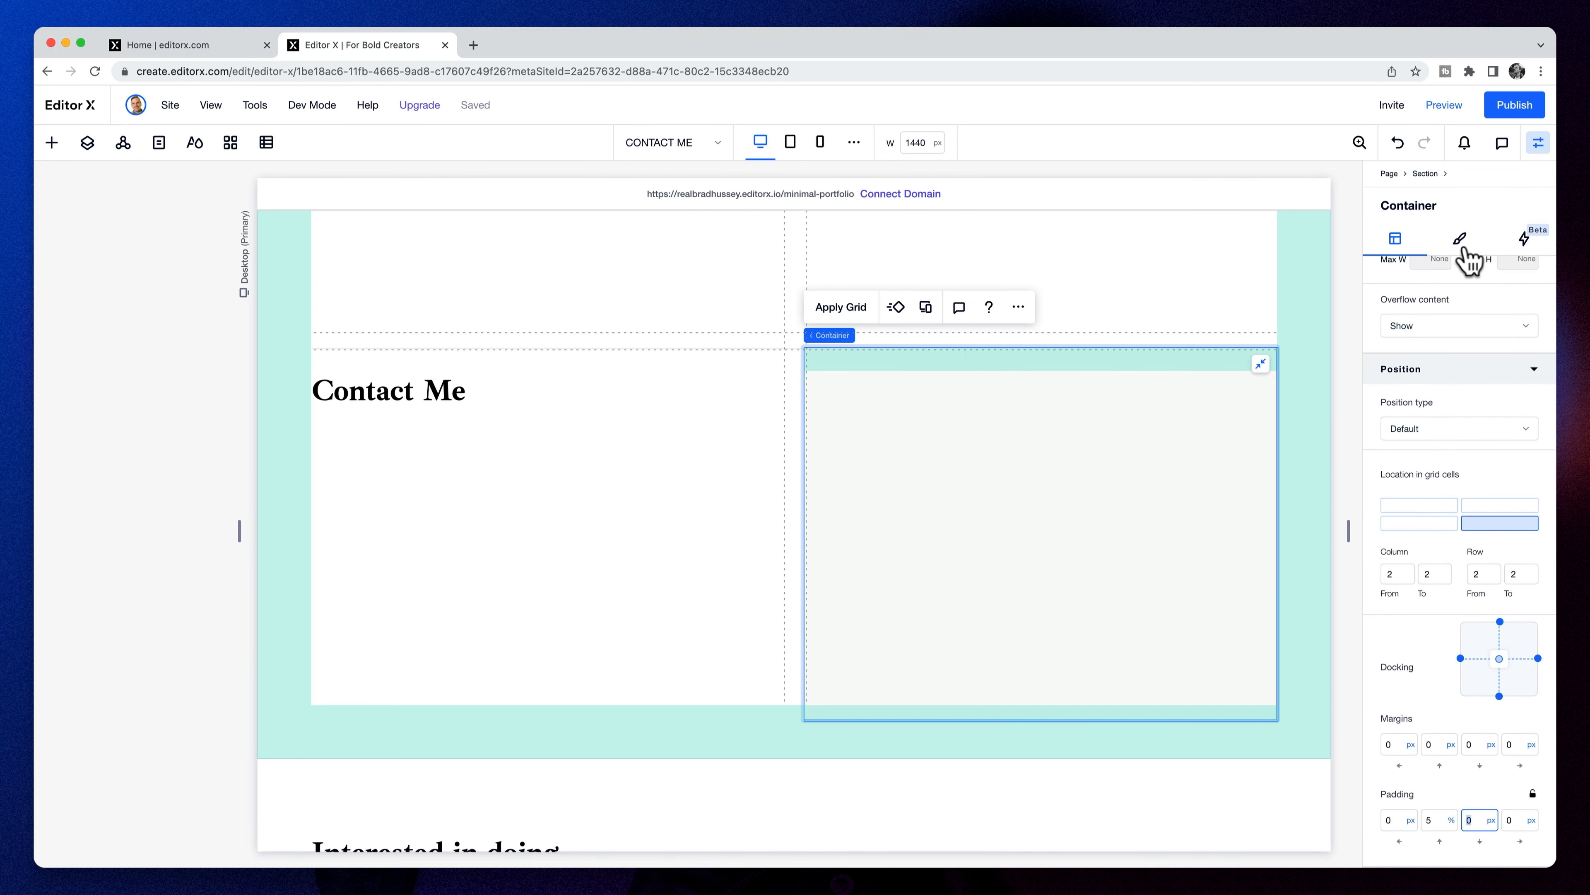
pyautogui.click(1463, 249)
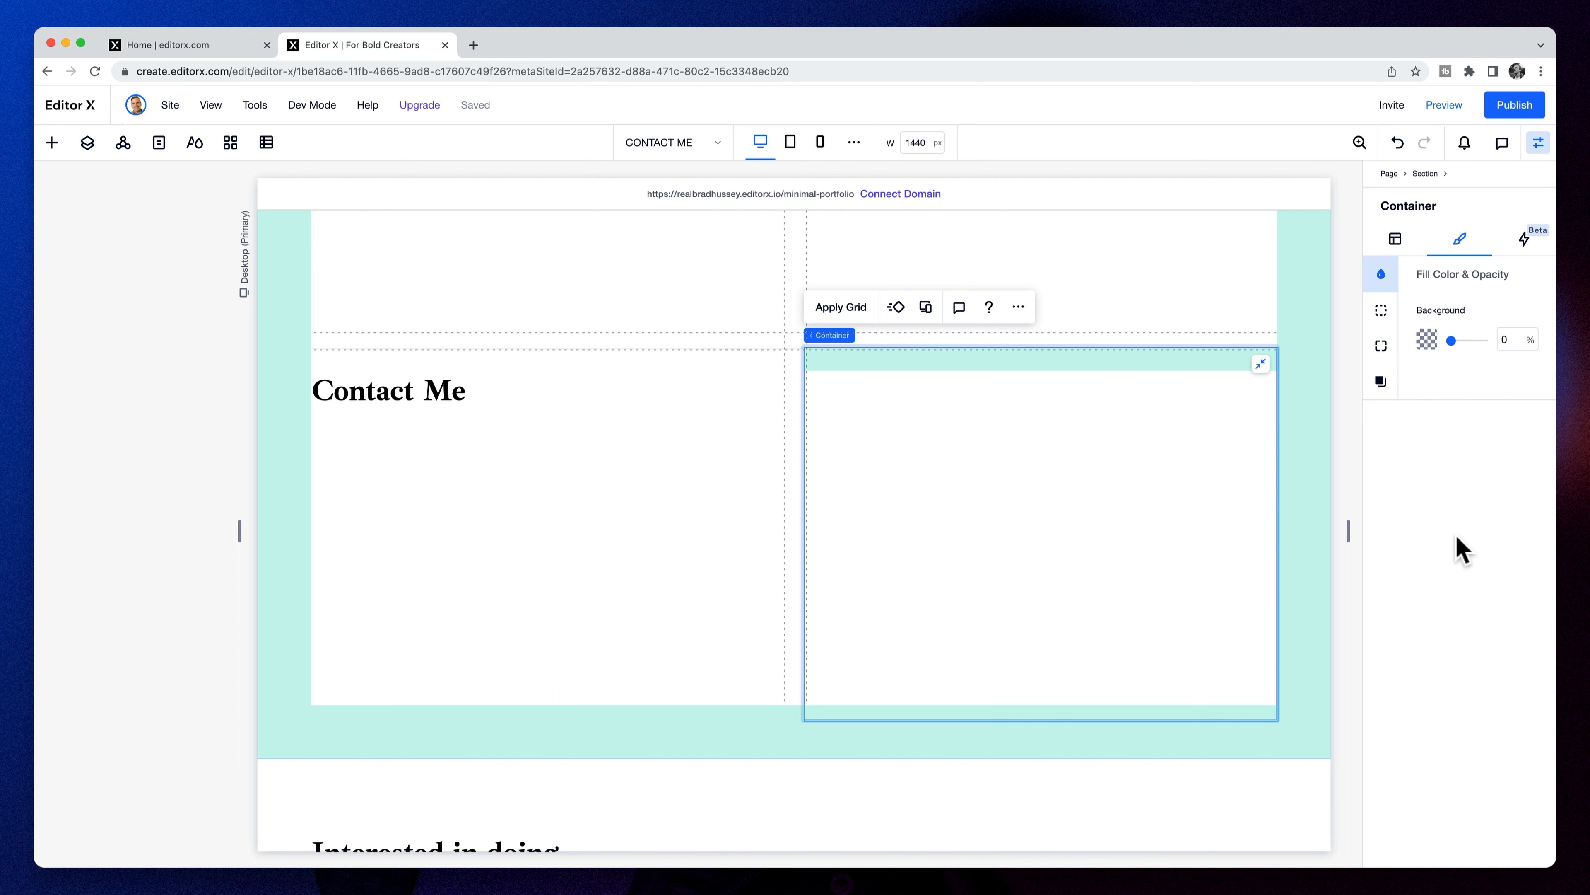
# - Drop a Contact Us form from Contact & Forms into the right container
pyautogui.click(52, 146)
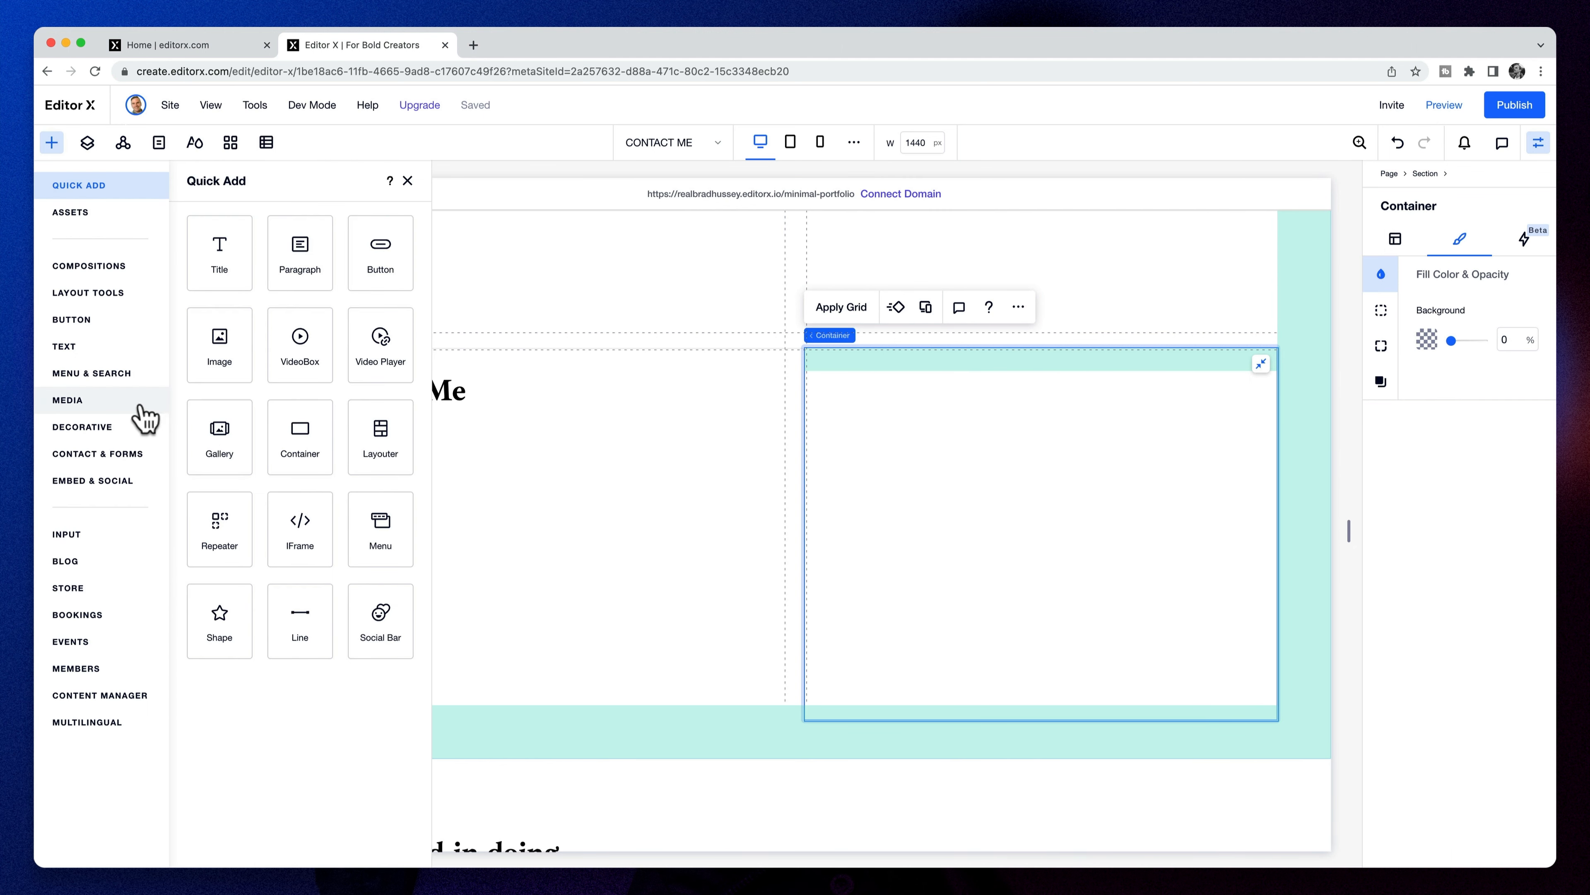
pyautogui.click(110, 456)
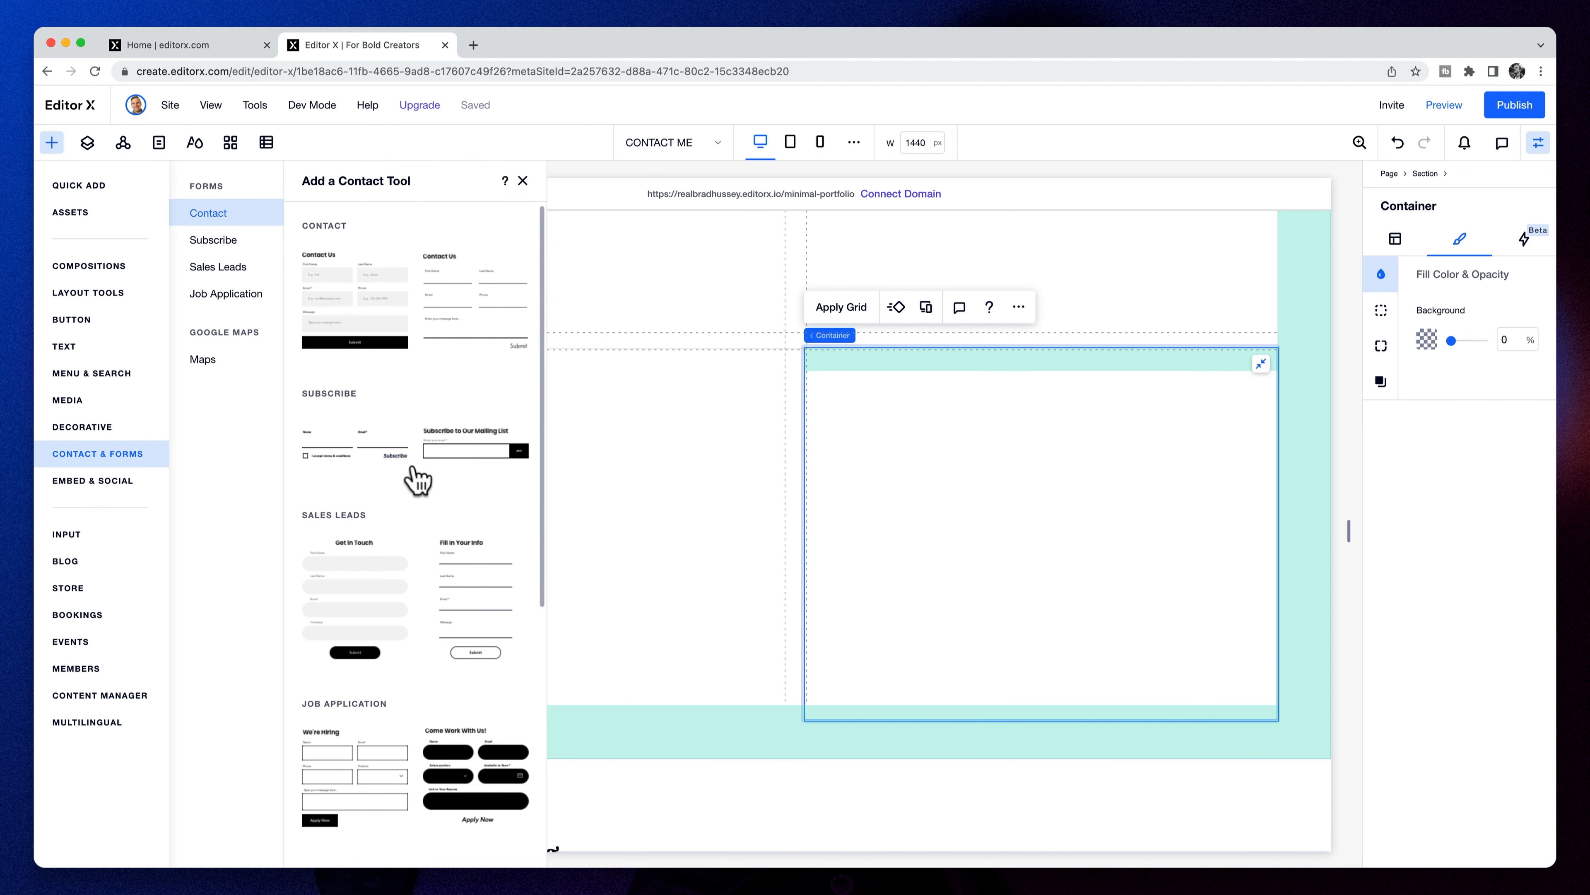
pyautogui.moveTo(362, 302); pyautogui.dragTo(1011, 469)
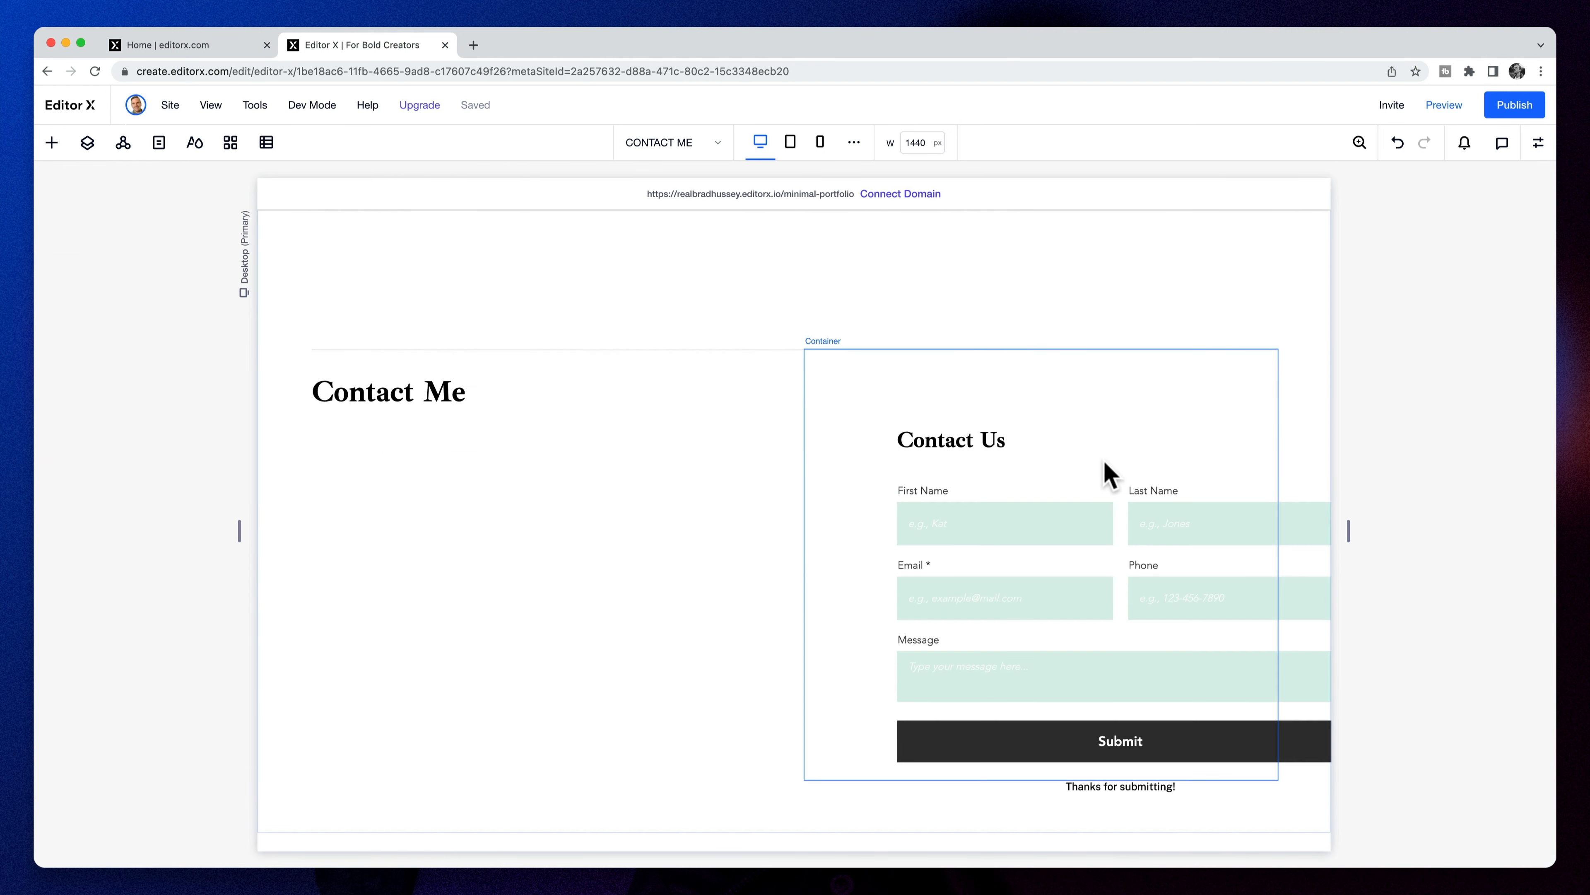
# - Align the form to the container's top, stretch it to full width, and delete the Contact Us title
pyautogui.click(1539, 142)
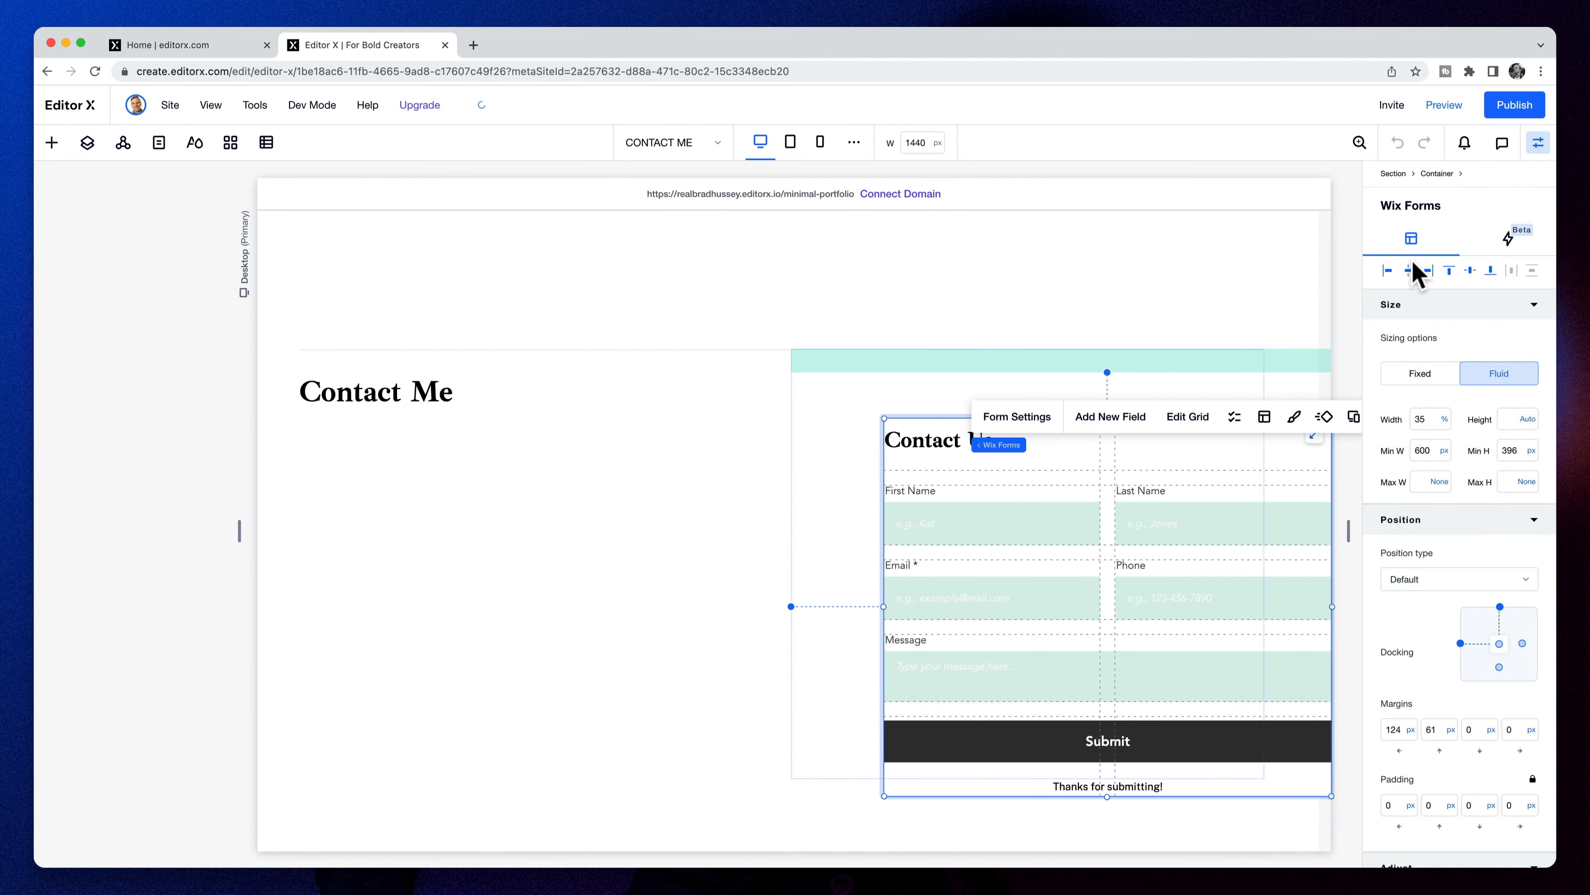
pyautogui.click(1449, 272)
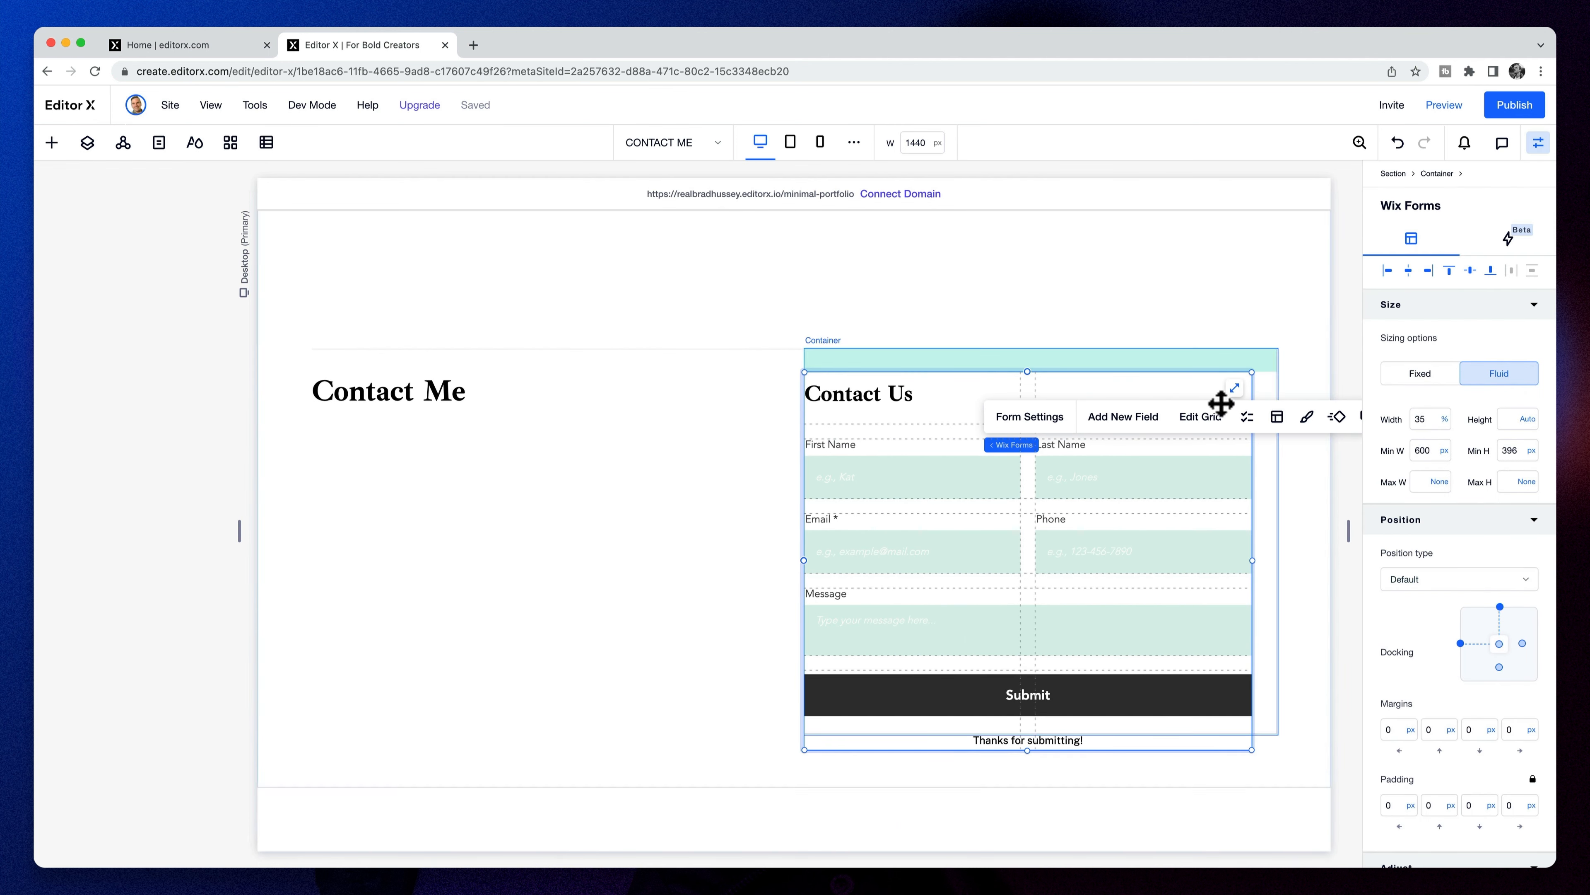
pyautogui.click(1237, 390)
pyautogui.click(859, 398)
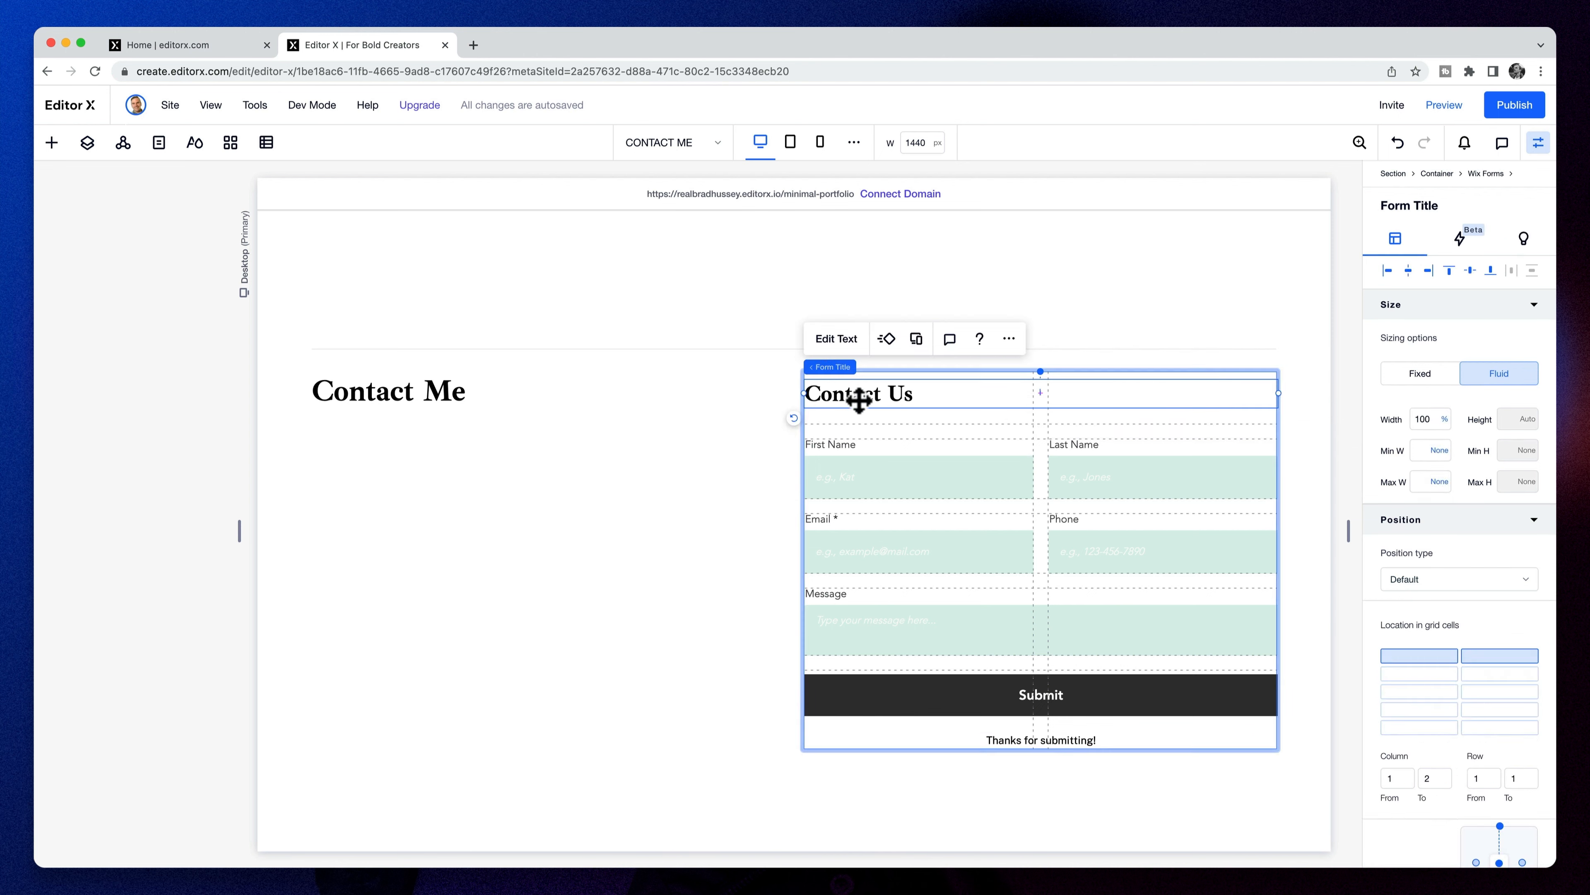
pyautogui.press('Delete')
# - Delete the Last Name and Phone fields, leaving First Name, Email and Message
pyautogui.click(951, 383)
pyautogui.click(1121, 389)
pyautogui.click(1317, 330)
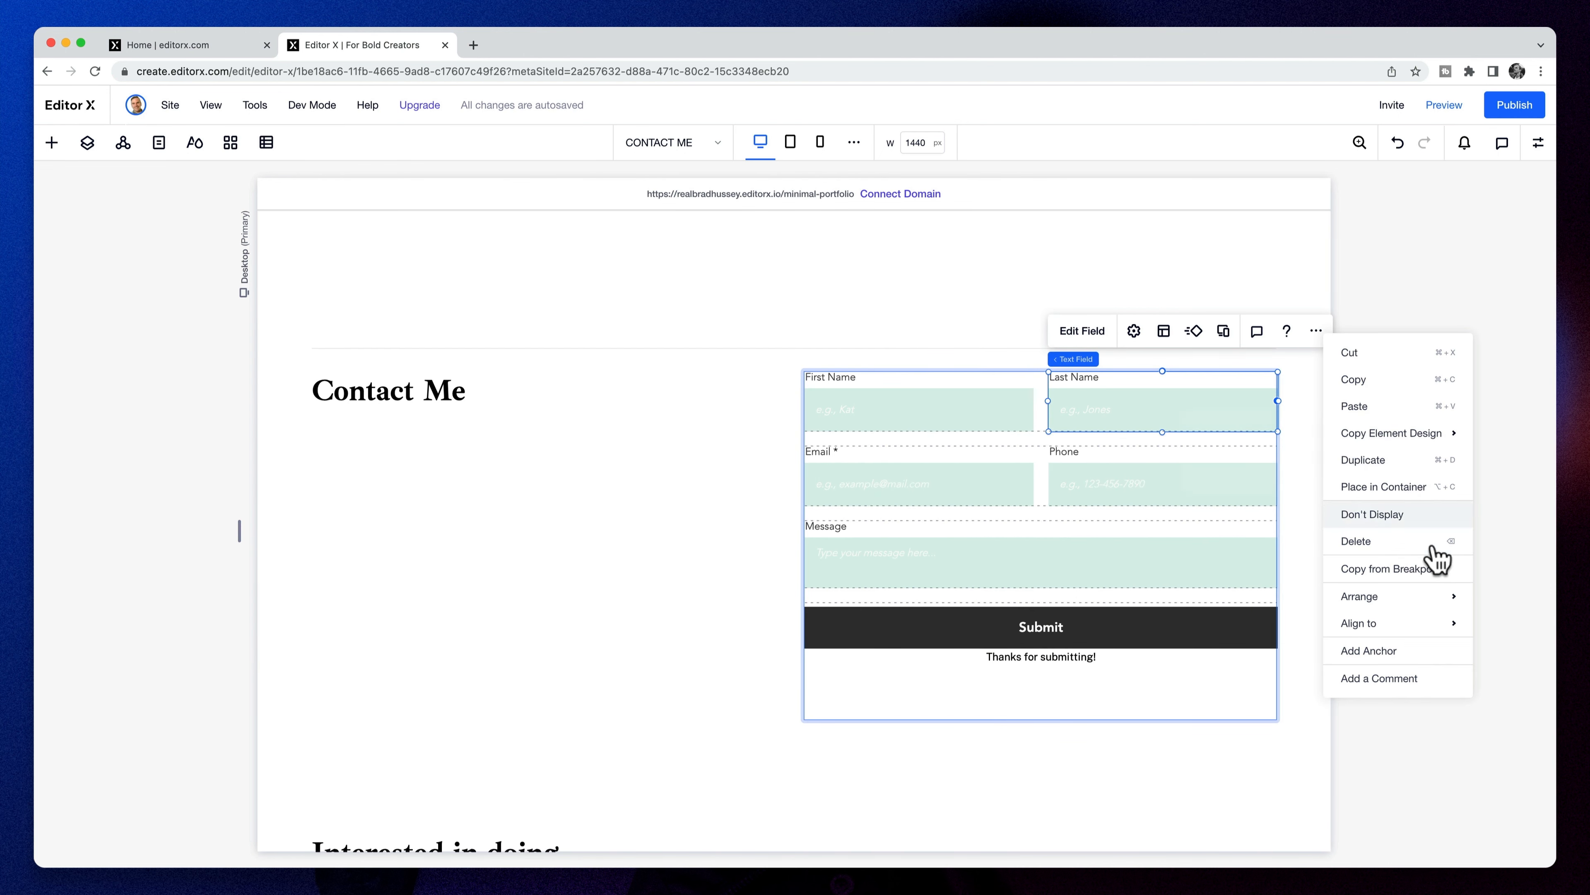
pyautogui.click(1412, 550)
pyautogui.click(1124, 479)
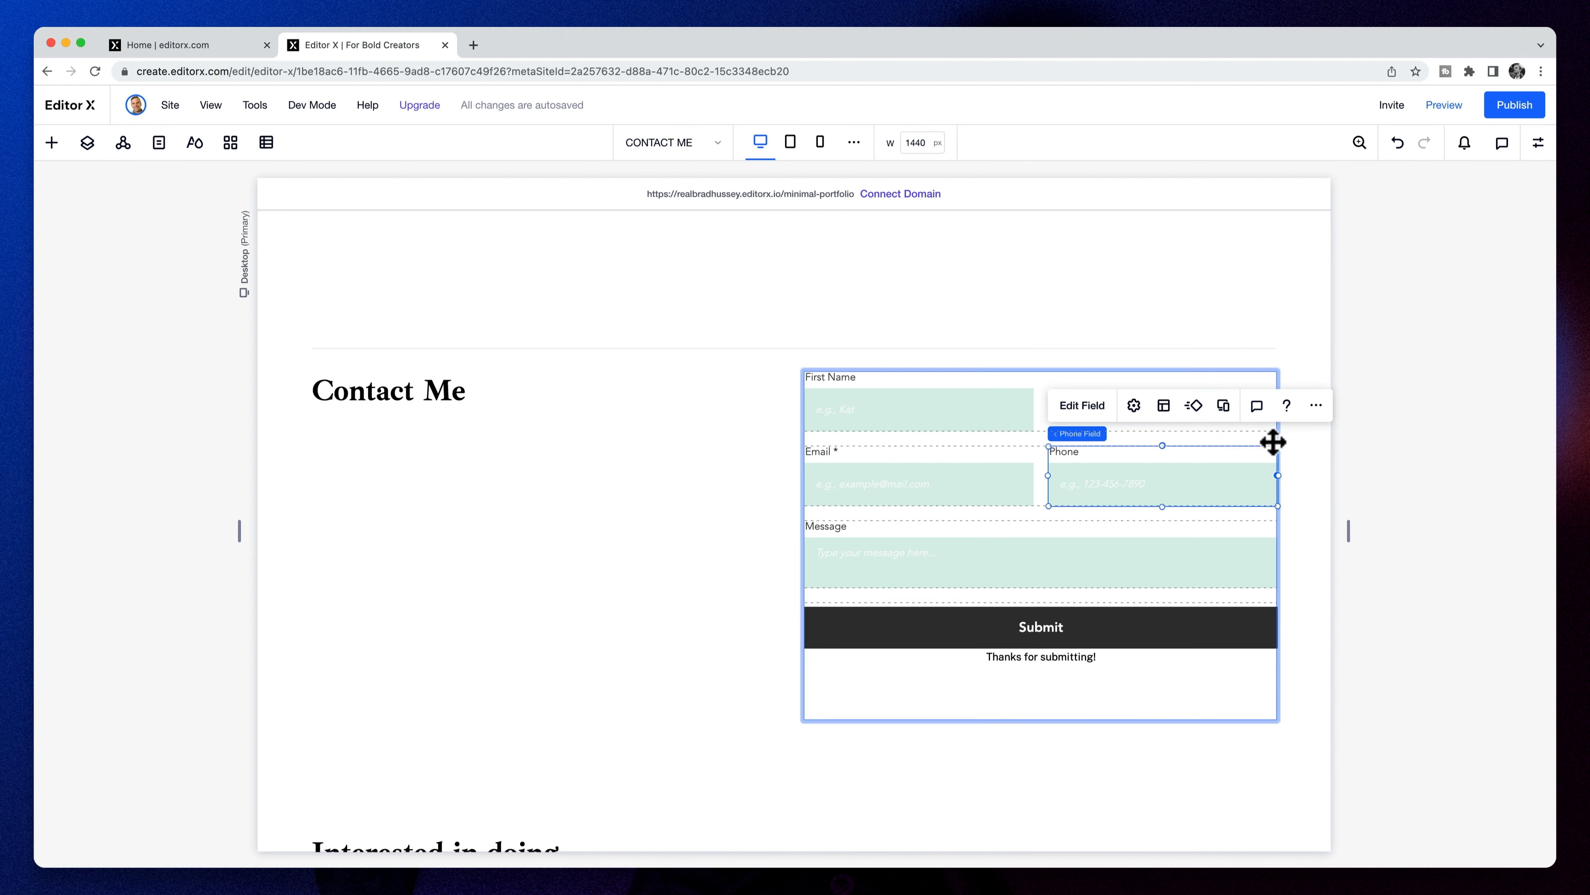
pyautogui.click(1317, 405)
pyautogui.click(1396, 624)
pyautogui.click(966, 479)
pyautogui.click(988, 410)
pyautogui.click(1539, 142)
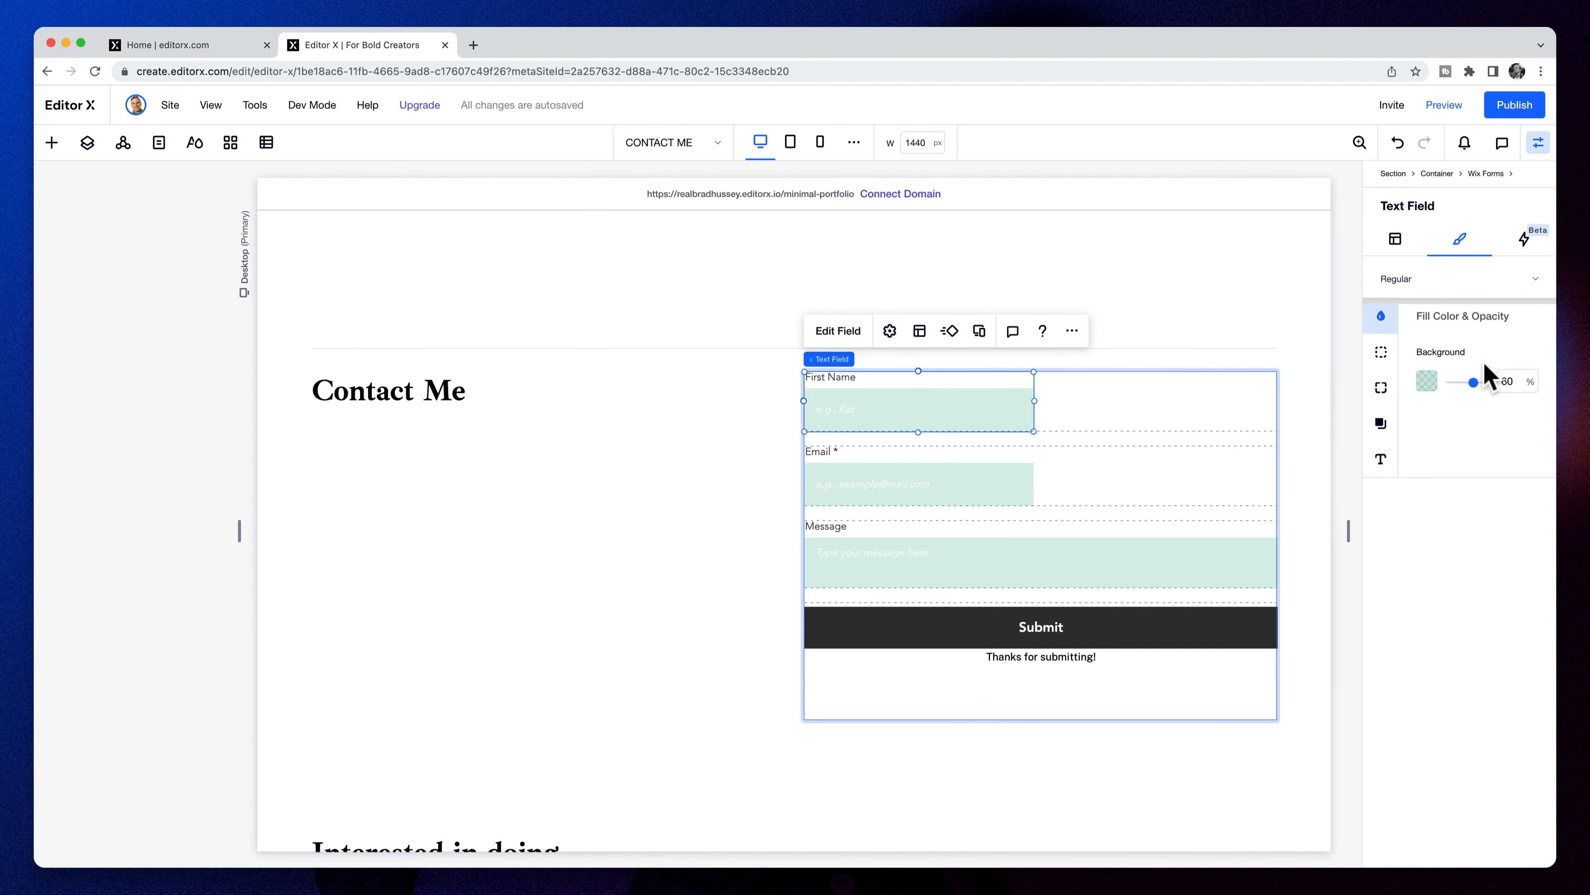
# - Set the First Name and Email field widths to 100%
pyautogui.click(1397, 240)
pyautogui.write('100')
pyautogui.press('Tab')
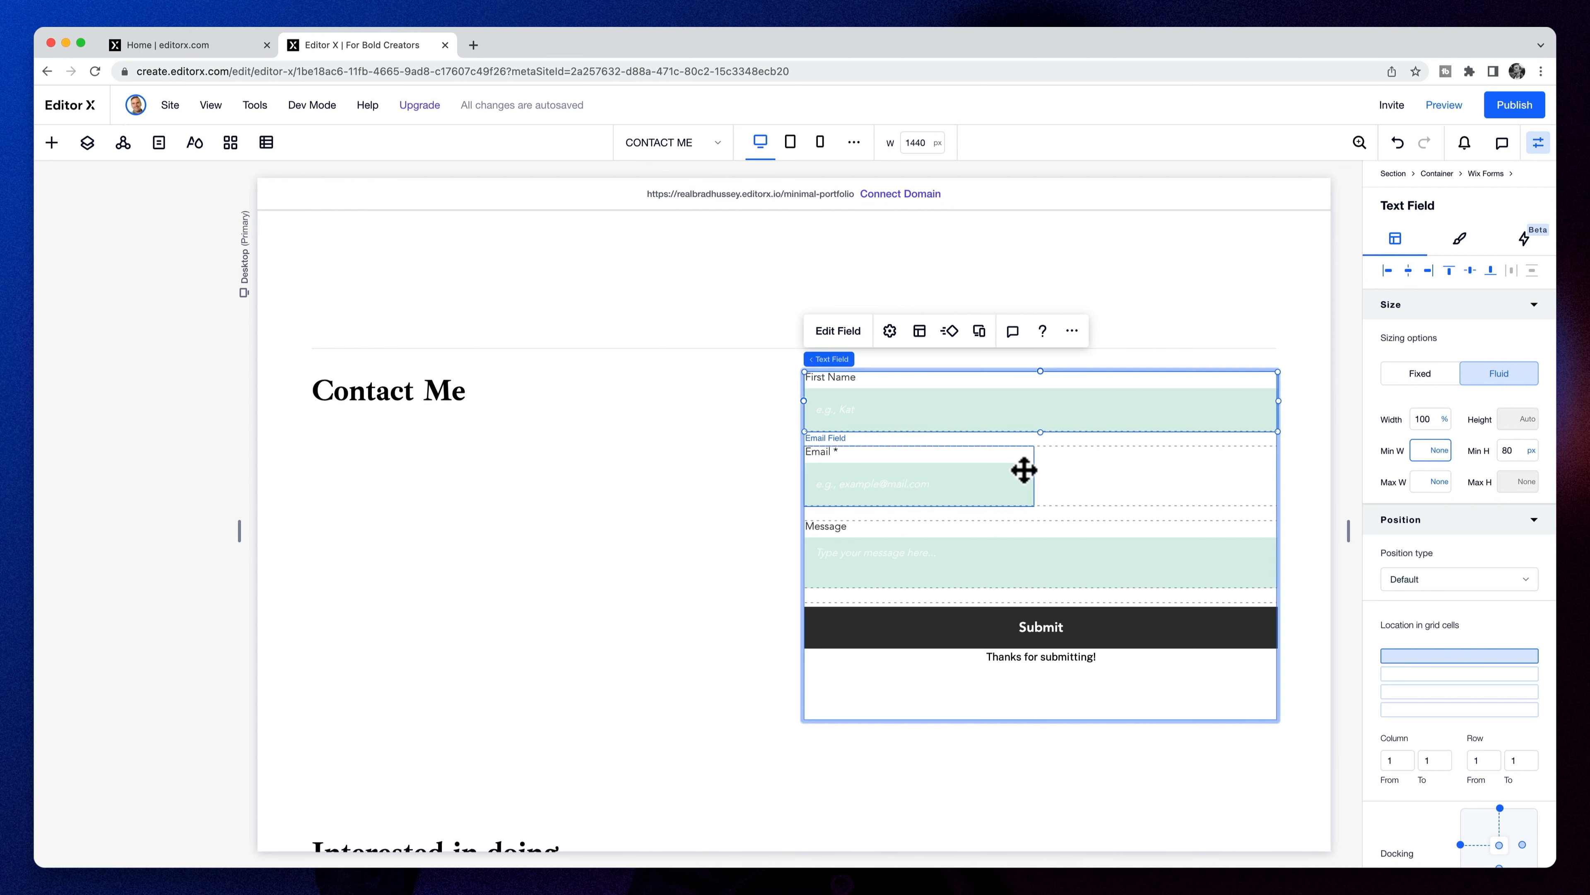
pyautogui.click(1031, 471)
pyautogui.click(1430, 419)
pyautogui.write('100')
pyautogui.press('Tab')
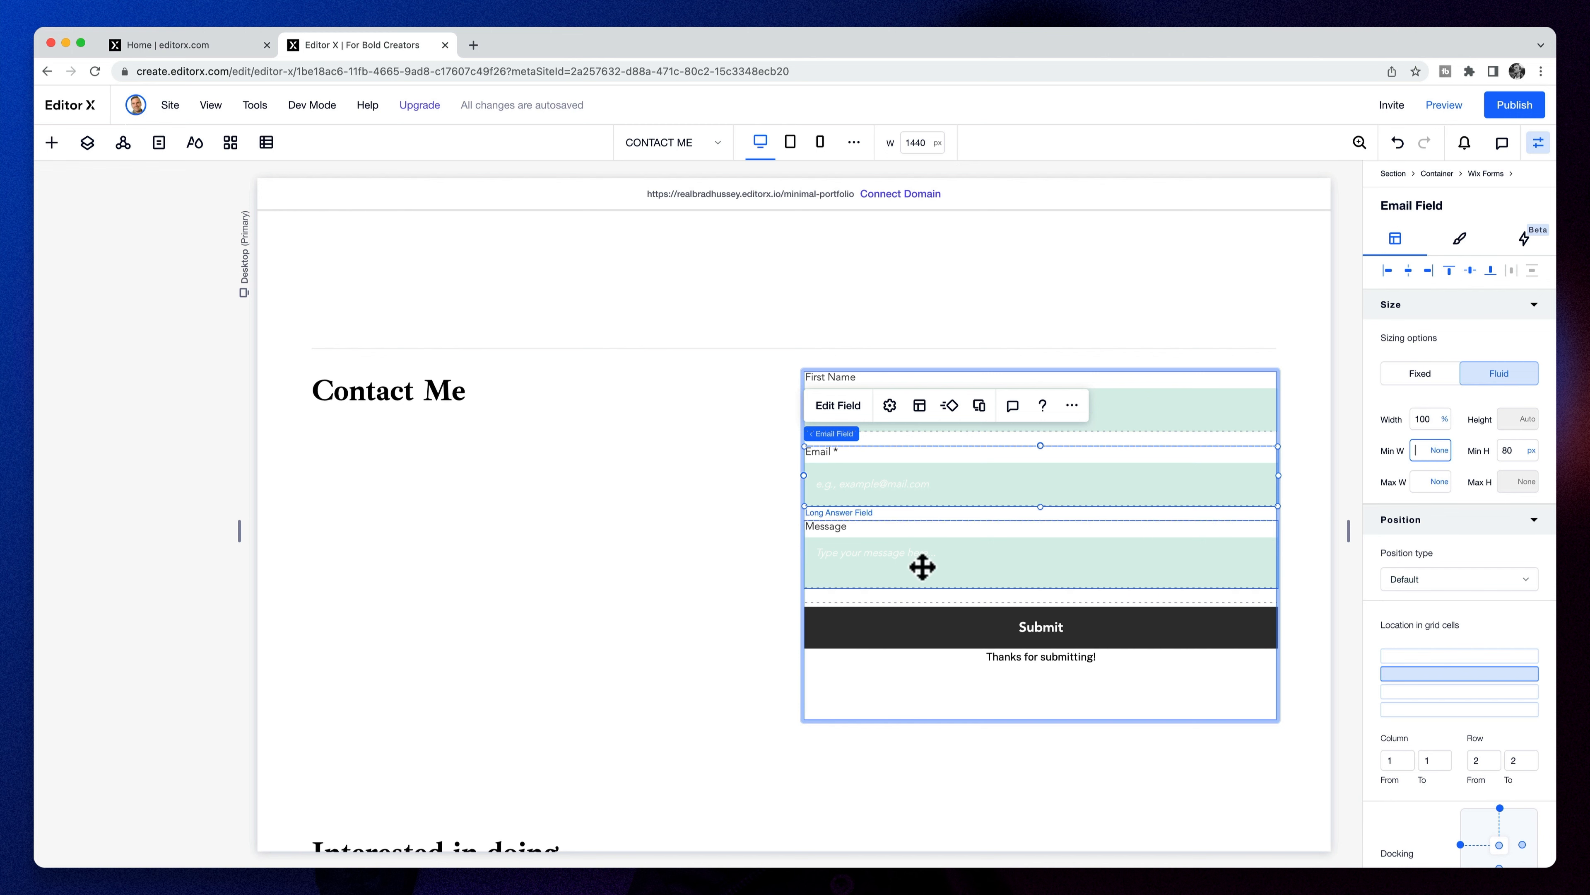
# - Give the Message field a minimum height of 120 px
pyautogui.click(1029, 567)
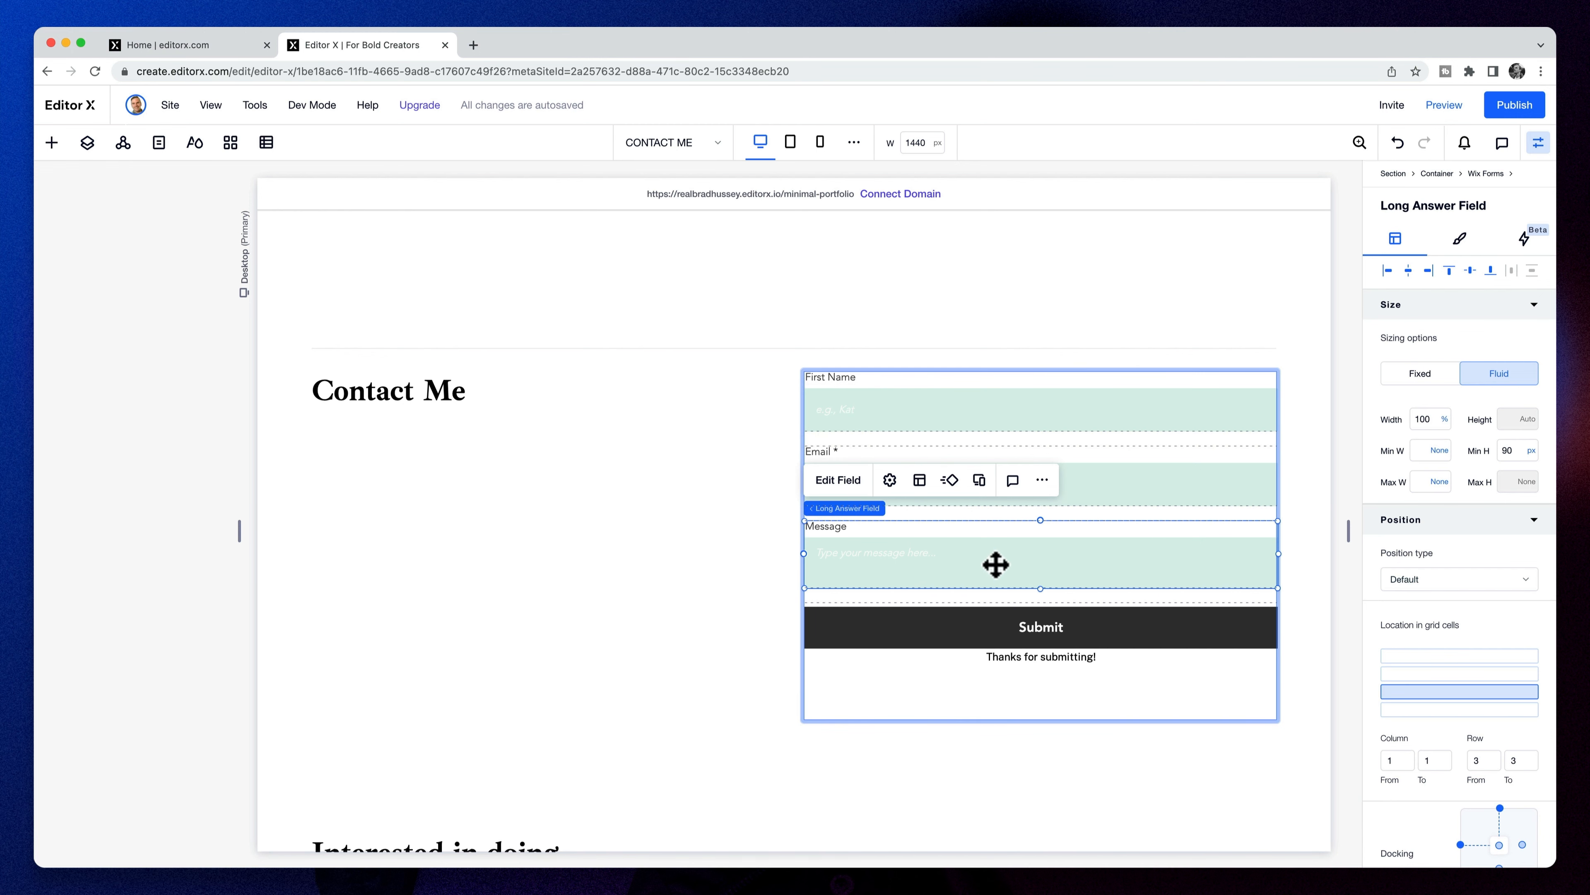
pyautogui.click(1522, 451)
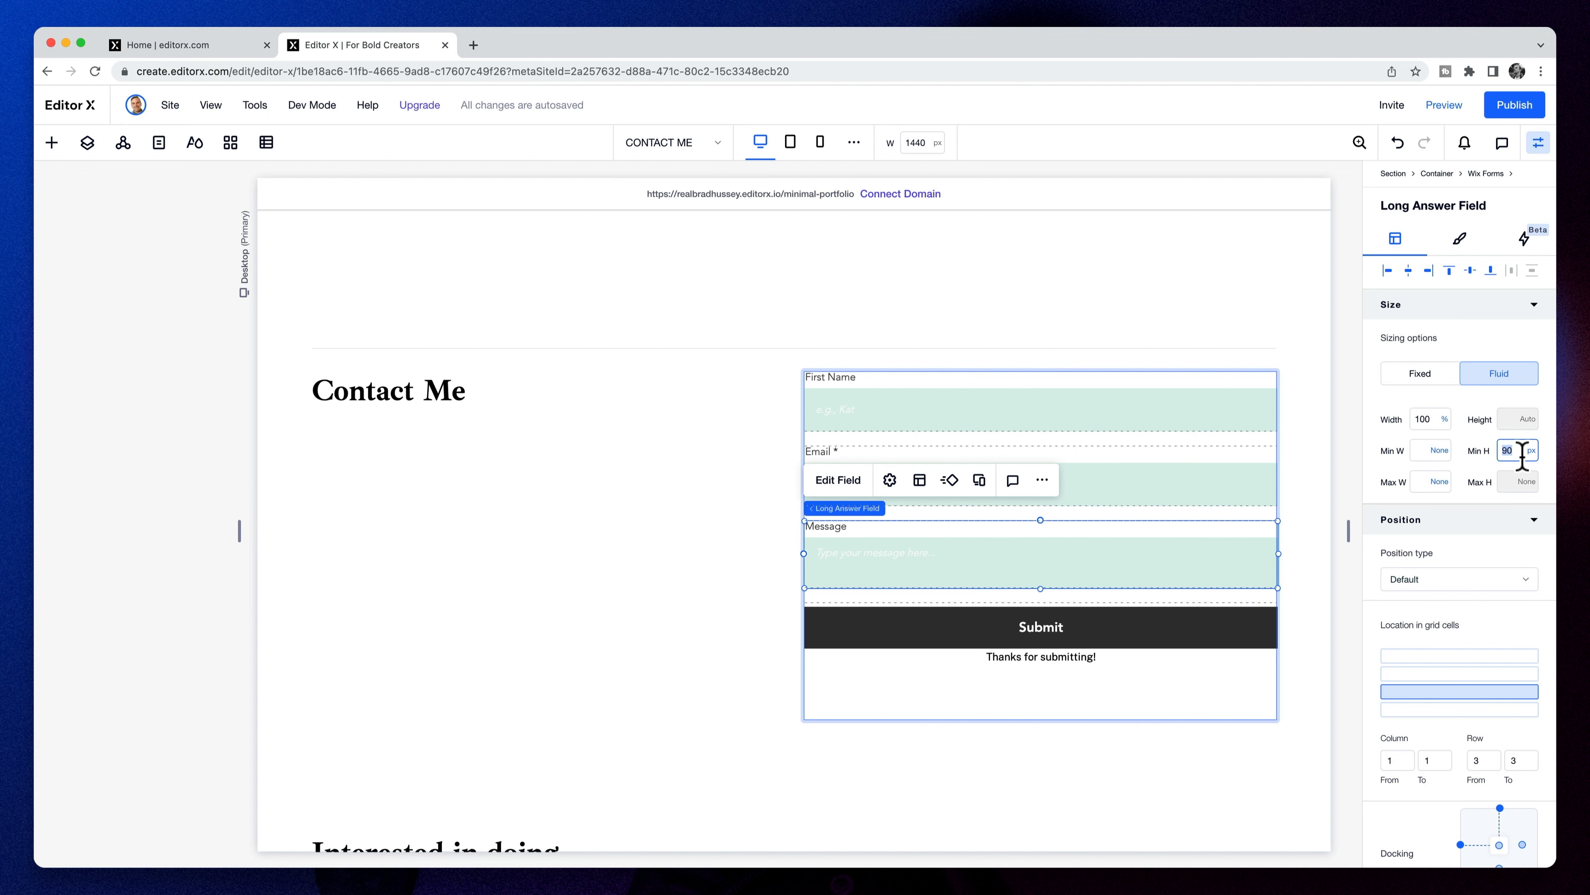
pyautogui.write('120')
pyautogui.press('Return')
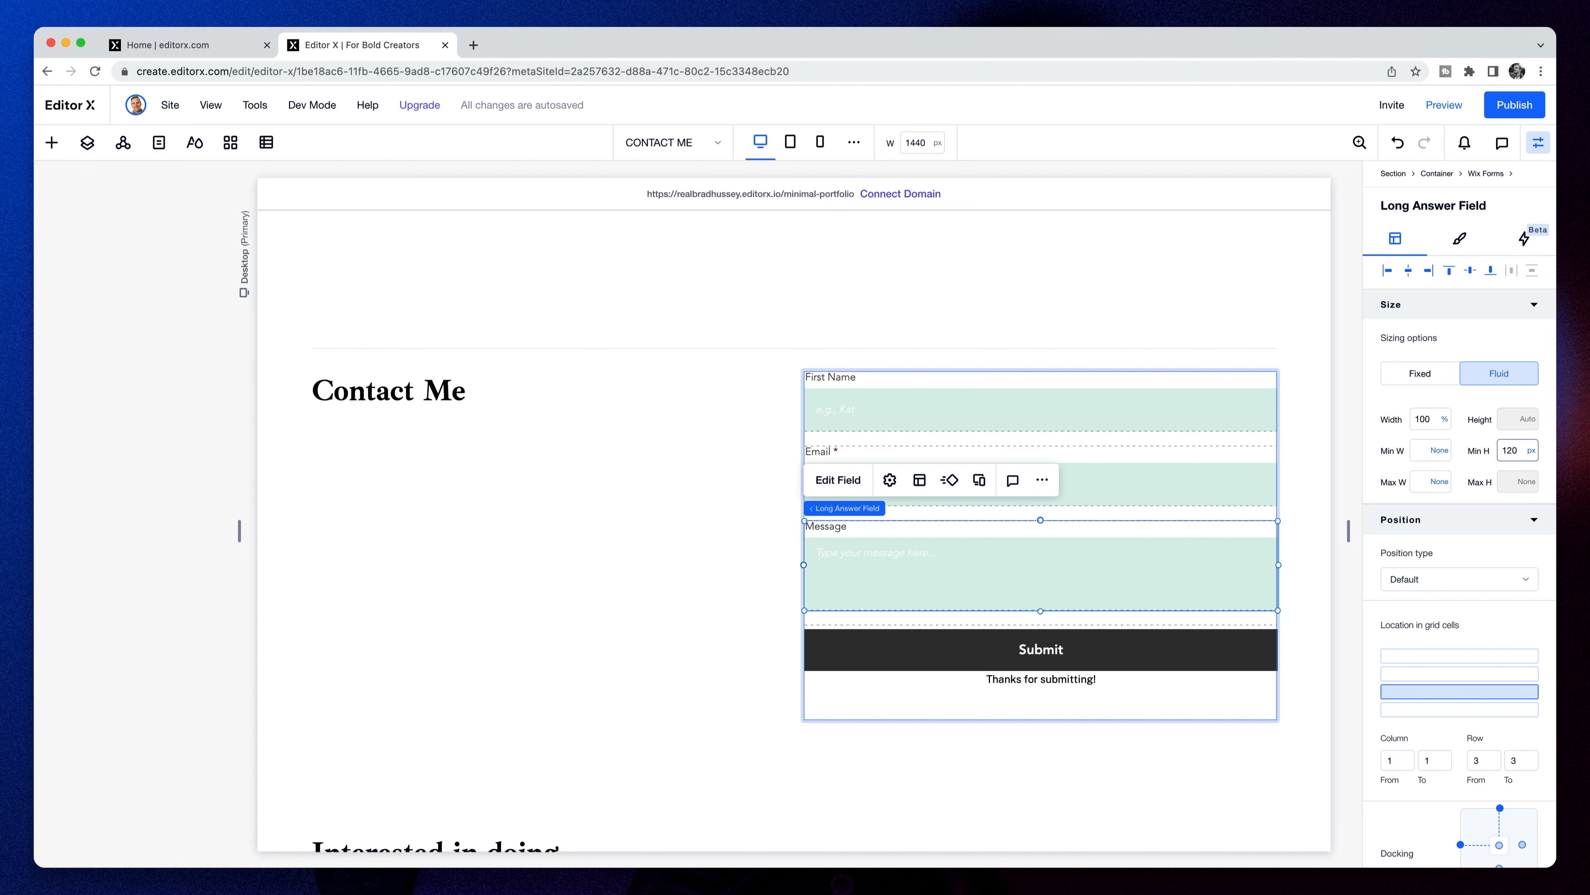
pyautogui.click(1221, 413)
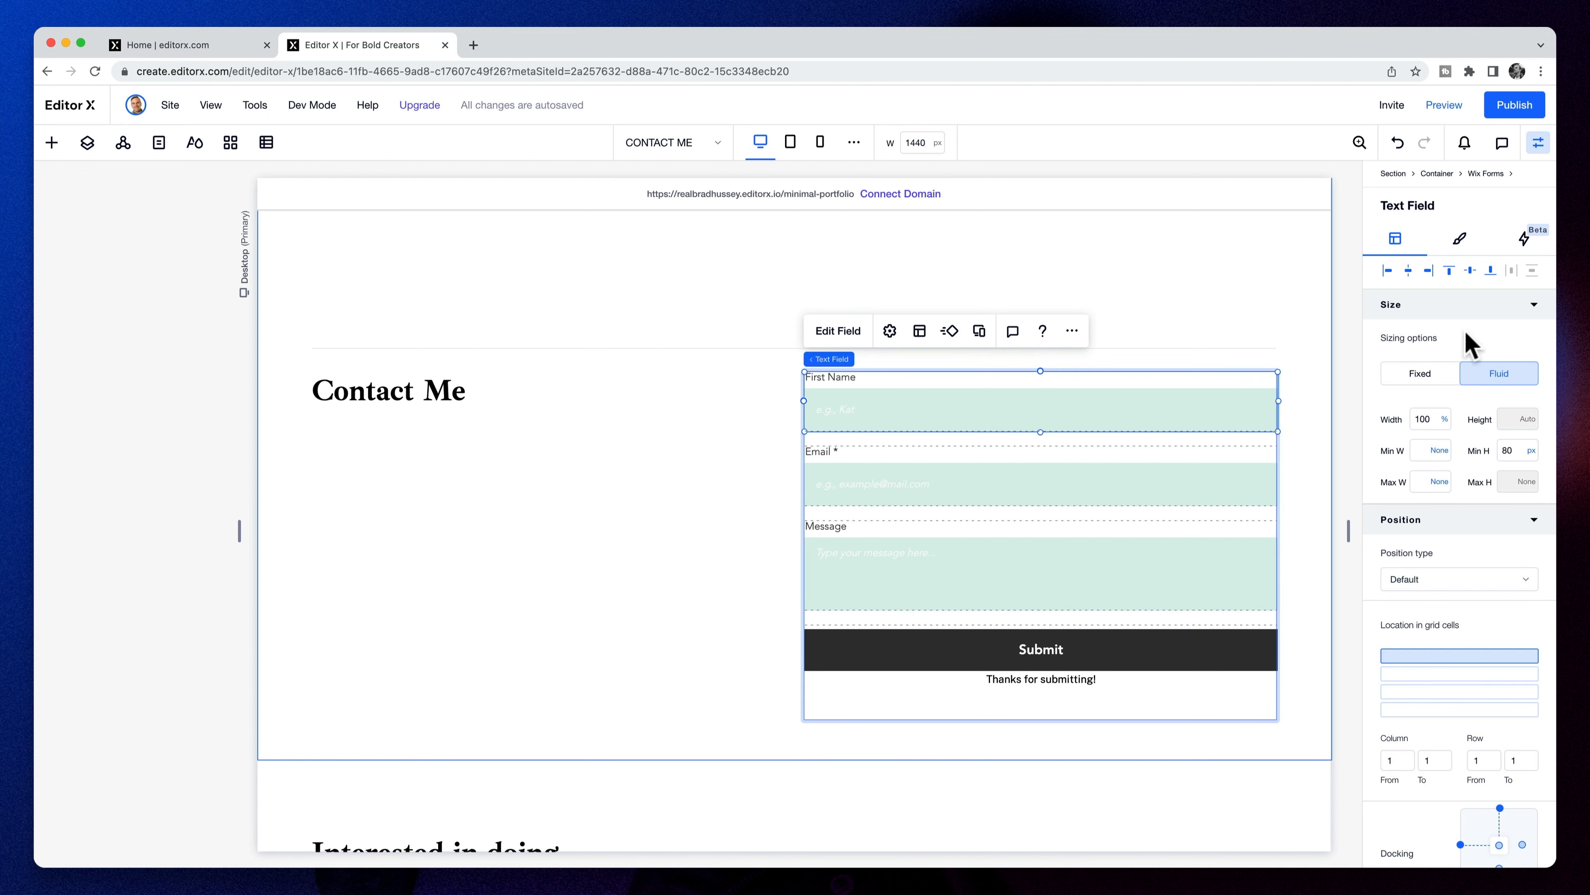
# - Give the form fields, including Message, a grey background
pyautogui.click(1460, 238)
pyautogui.click(1426, 376)
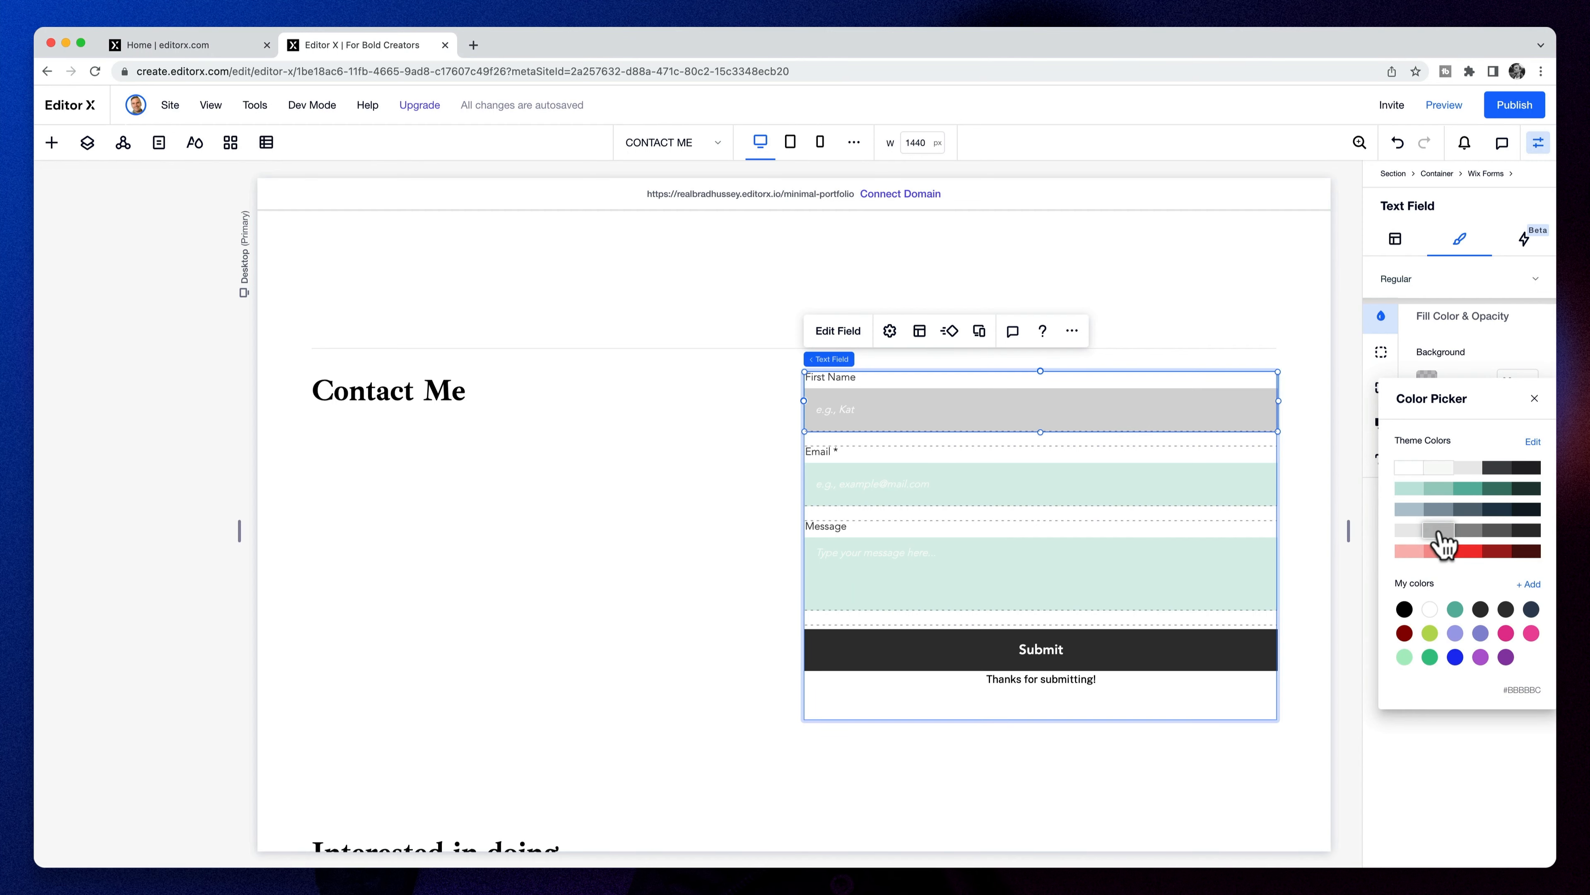
pyautogui.click(1090, 477)
pyautogui.click(1426, 376)
pyautogui.click(1427, 380)
pyautogui.click(1442, 498)
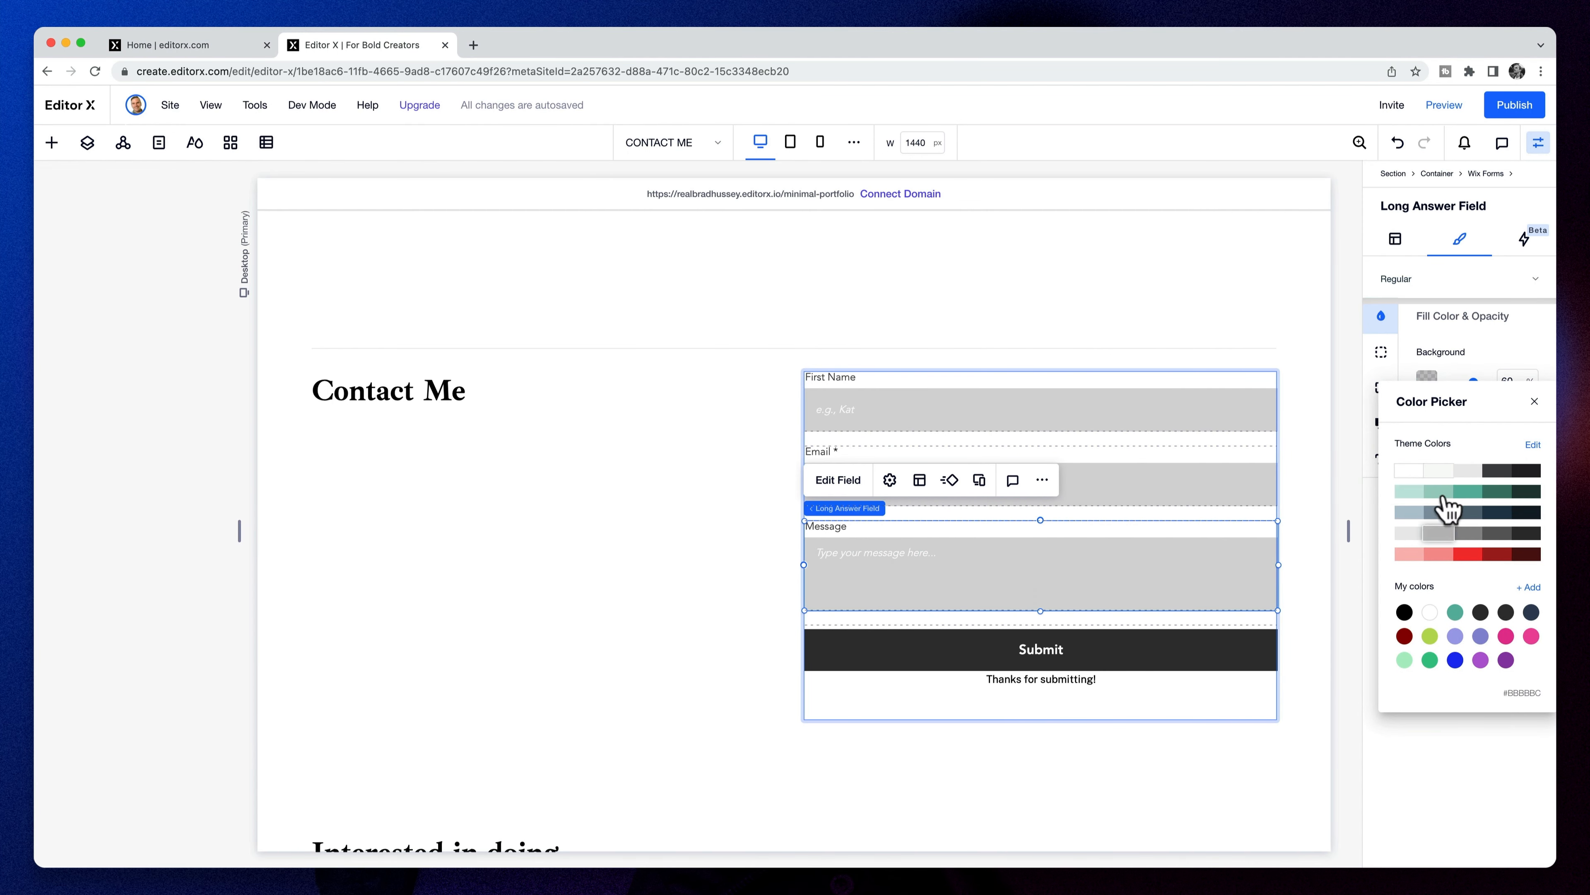
pyautogui.click(1533, 402)
# - Set the field labels to the Paragraph 1 theme in Public Sans Bold
pyautogui.click(1381, 458)
pyautogui.click(1495, 524)
pyautogui.click(1480, 584)
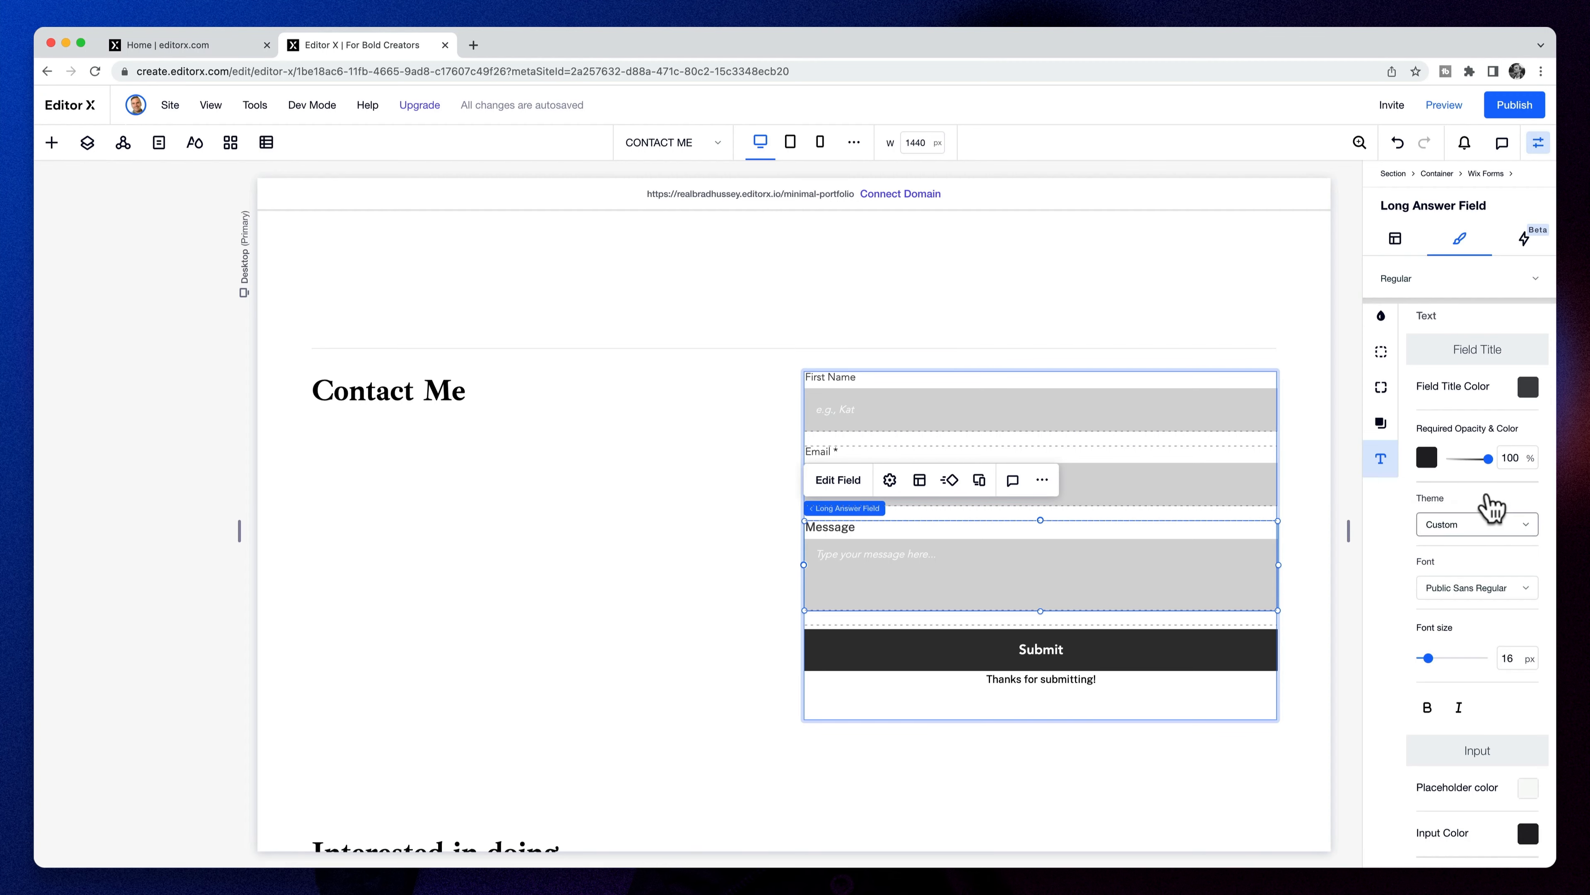
pyautogui.click(1494, 522)
pyautogui.click(1459, 749)
pyautogui.click(1477, 587)
pyautogui.scroll(5, 1472, 689)
pyautogui.click(1415, 727)
pyautogui.scroll(-4, 1515, 595)
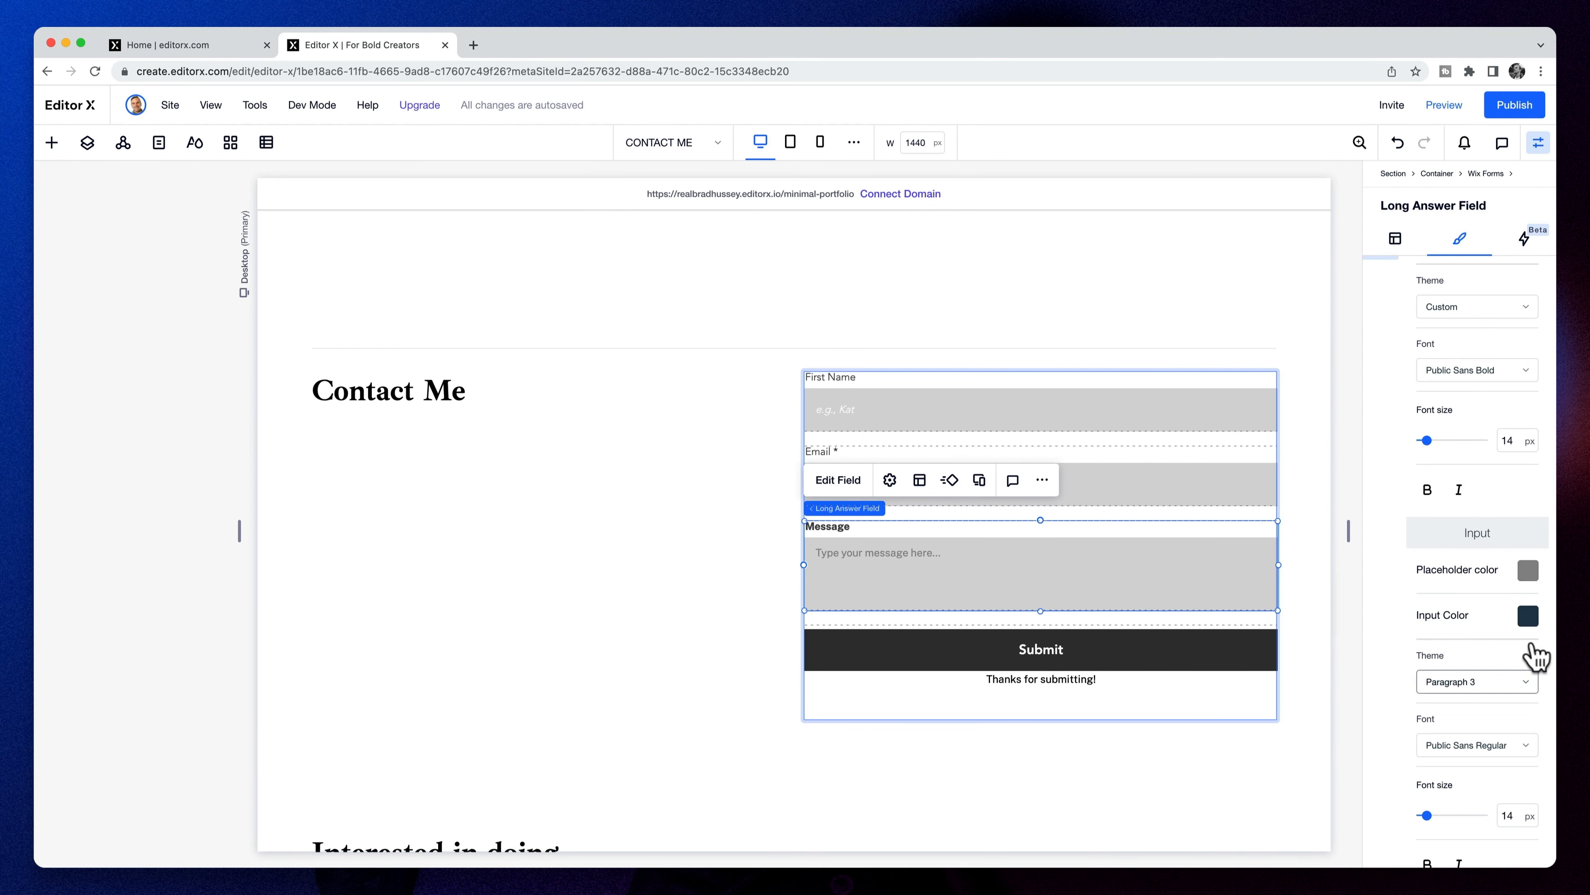
pyautogui.scroll(3, 1497, 633)
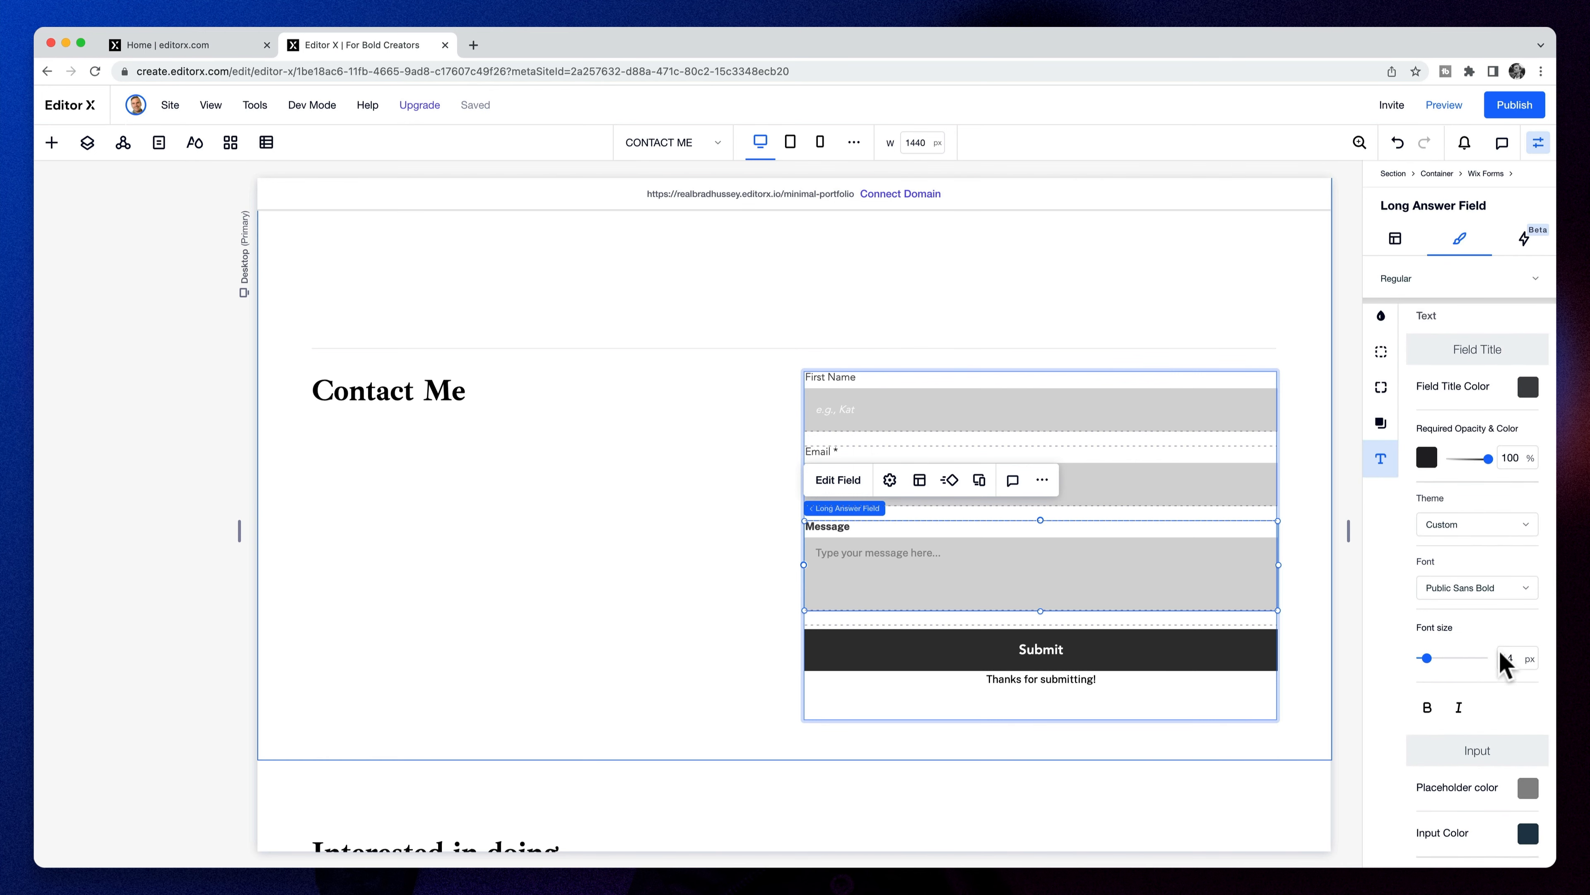
pyautogui.scroll(-3, 1506, 658)
# - Darken the placeholder text to grey and set the input text theme to Paragraph 3
pyautogui.click(1527, 593)
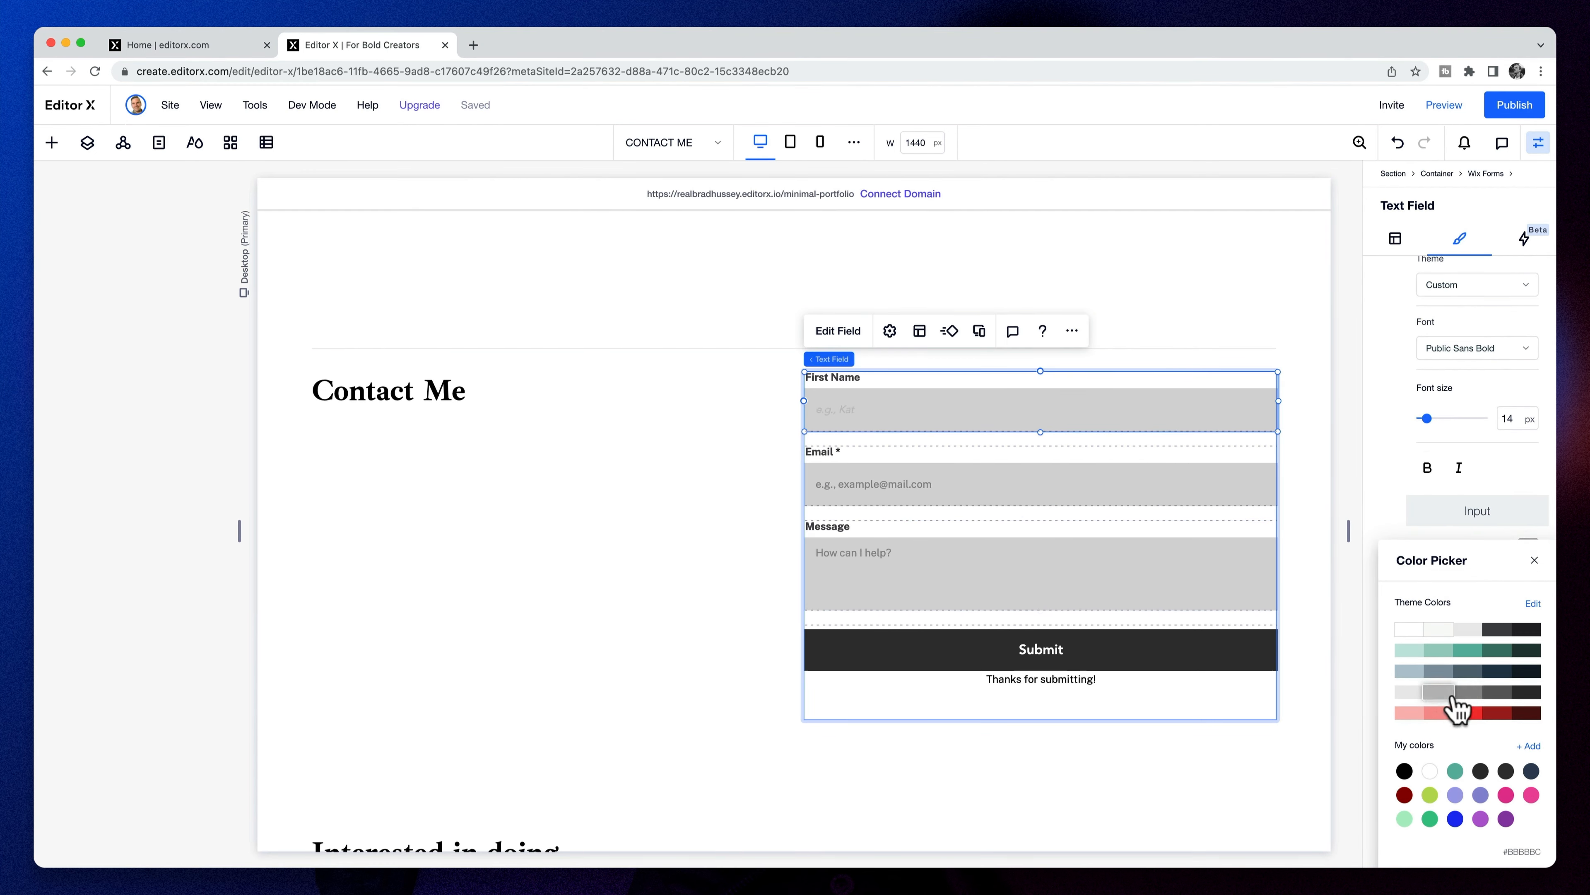
pyautogui.click(1461, 693)
pyautogui.click(1403, 464)
pyautogui.click(1474, 660)
pyautogui.scroll(-5, 1466, 832)
pyautogui.click(1467, 834)
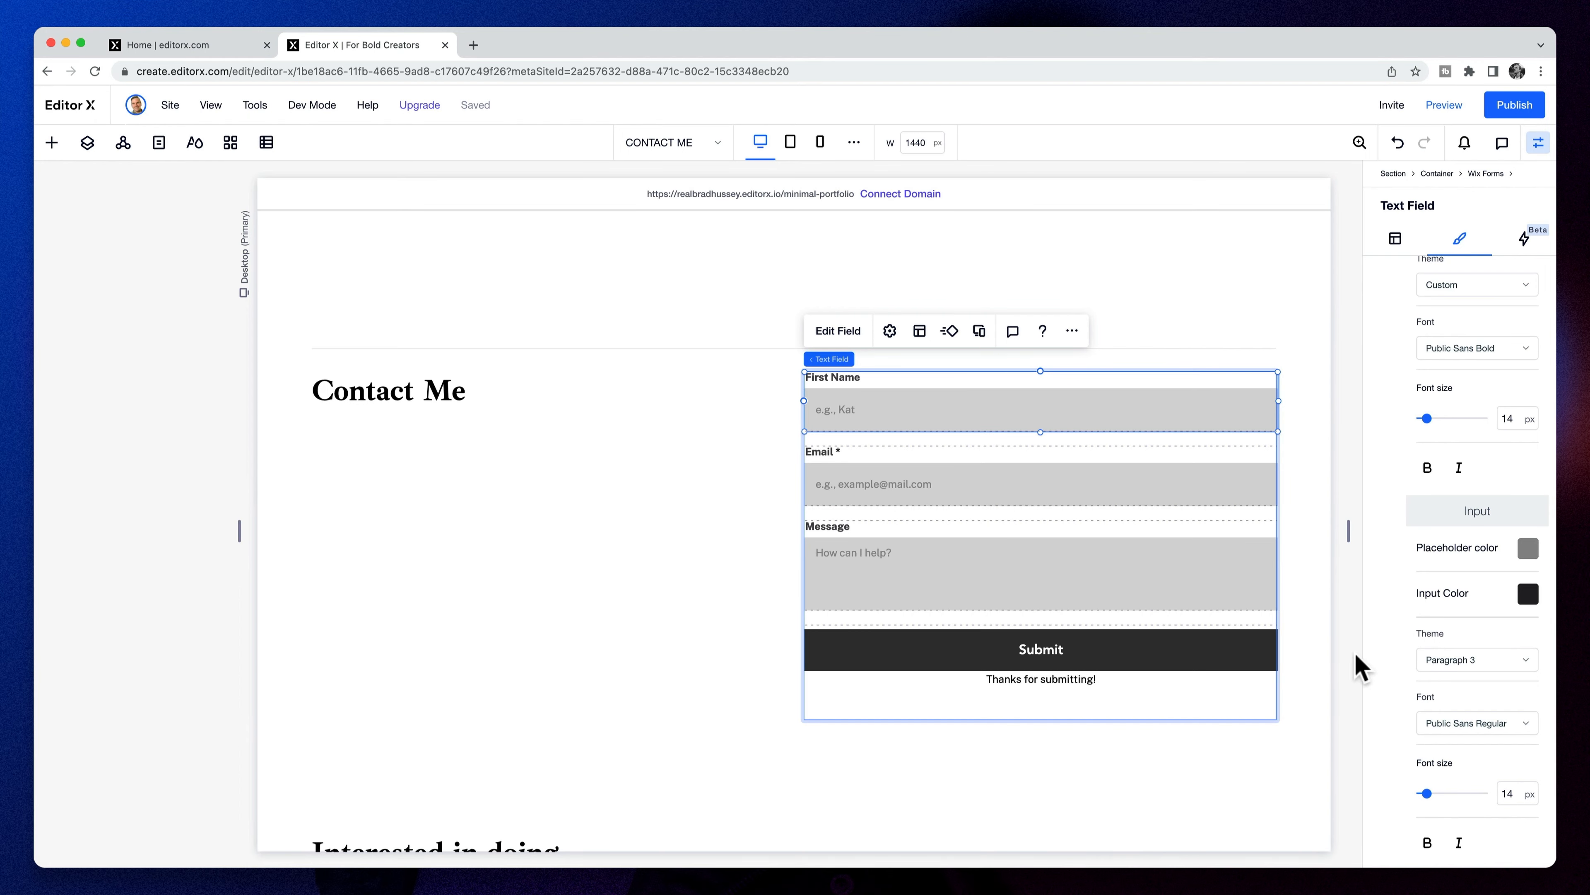
pyautogui.click(1165, 650)
pyautogui.scroll(-2, 1165, 649)
# - Set the Submit button width to 50% with a dark slate background
pyautogui.doubleClick(1440, 418)
pyautogui.write('50')
pyautogui.press('Tab')
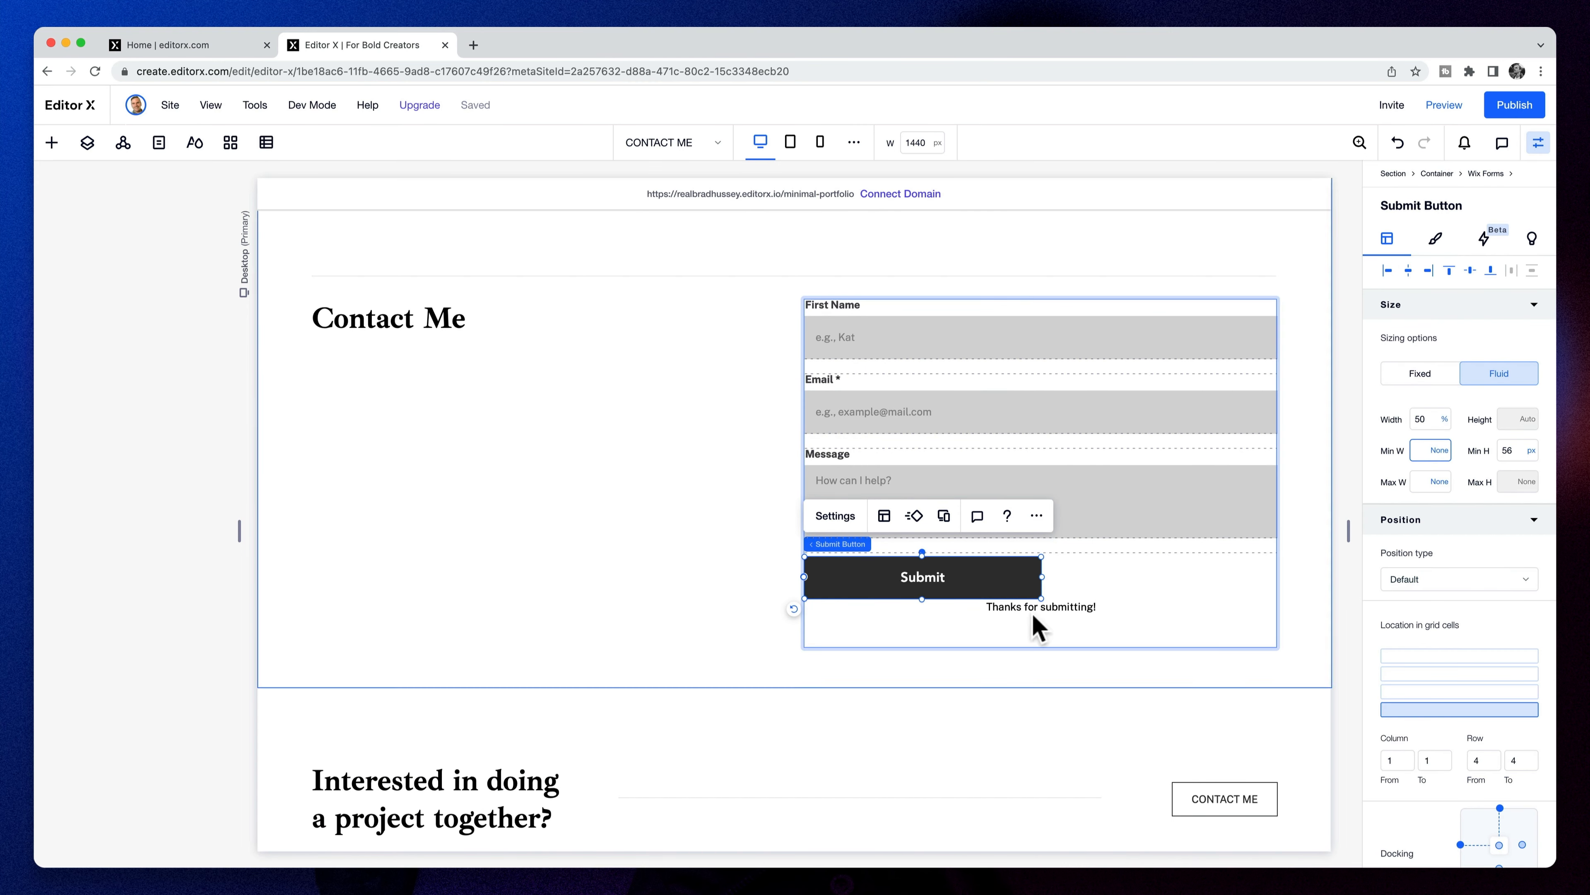
pyautogui.click(1438, 237)
pyautogui.click(1427, 372)
pyautogui.click(1512, 520)
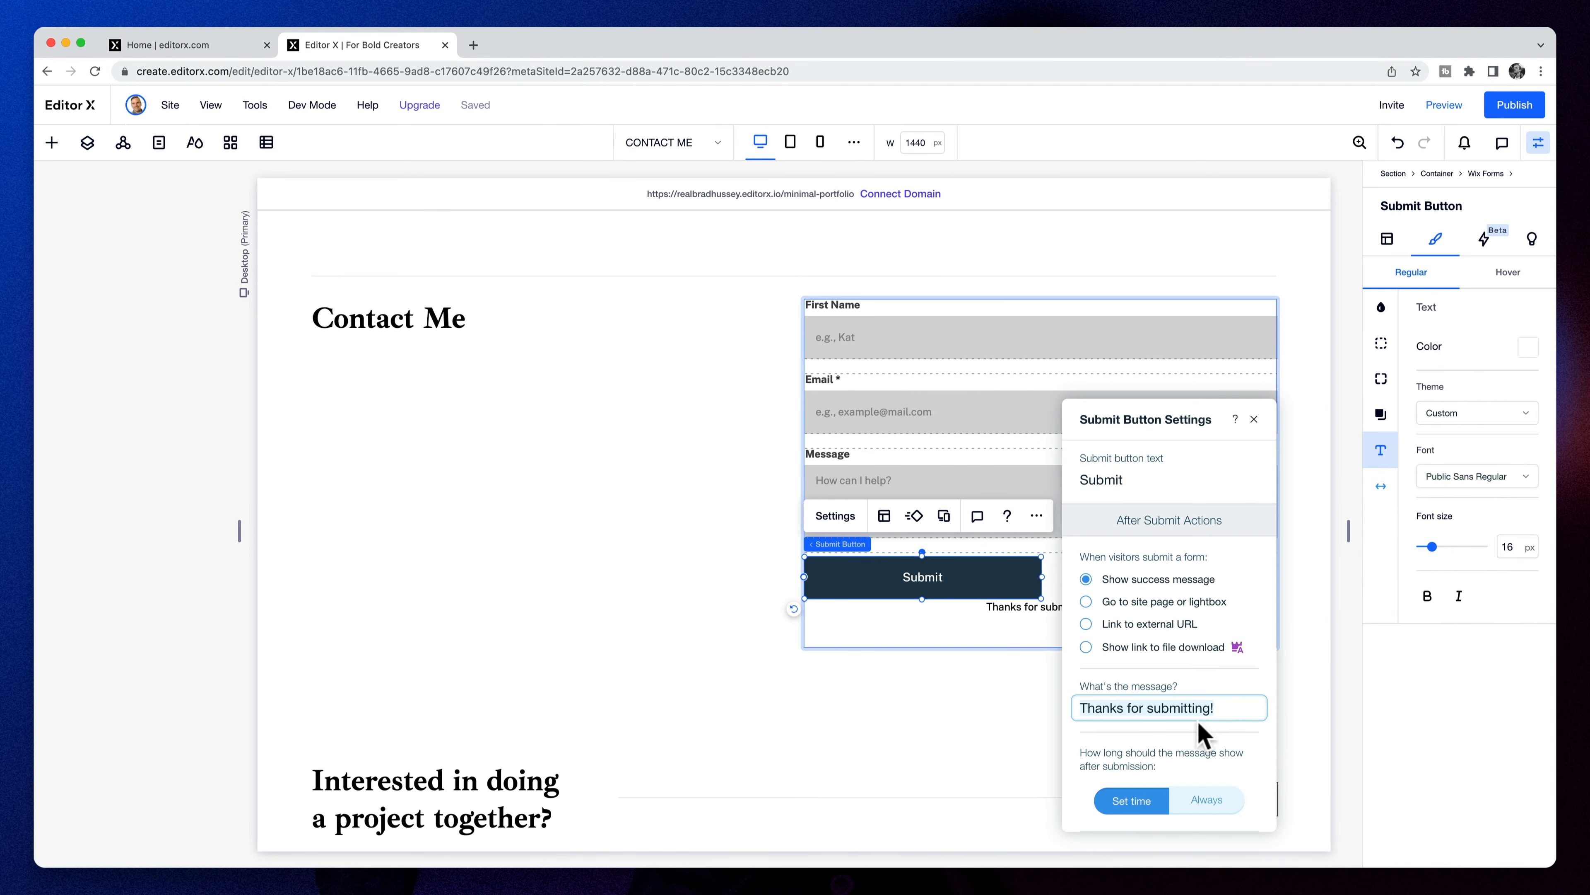
# - Change the Submit button label to SEND MESSAGE
pyautogui.click(1140, 474)
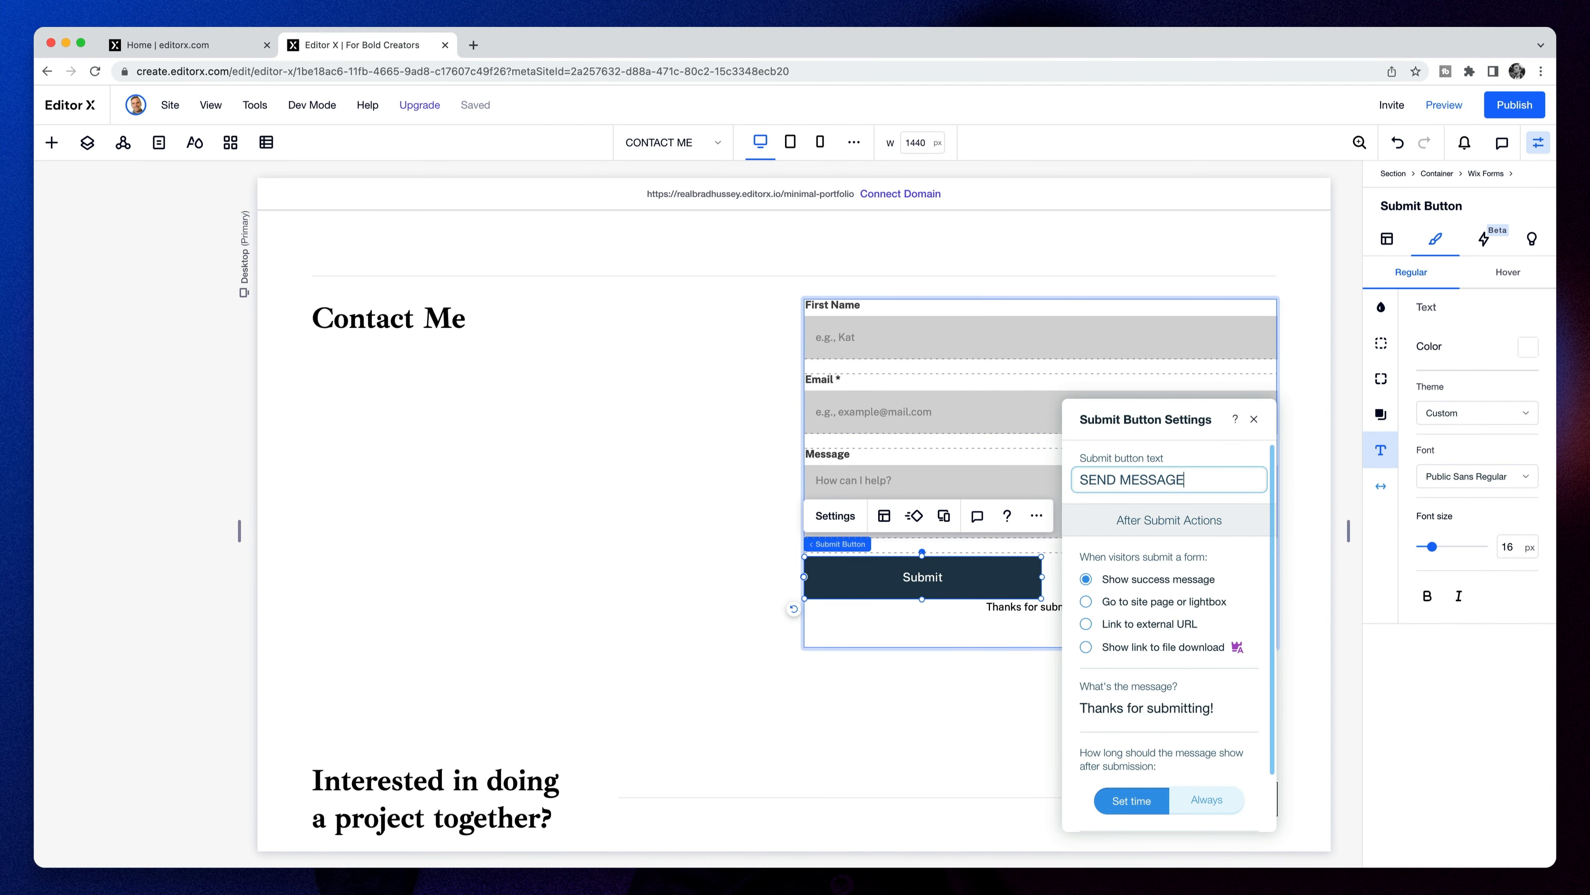
pyautogui.scroll(-2, 1208, 710)
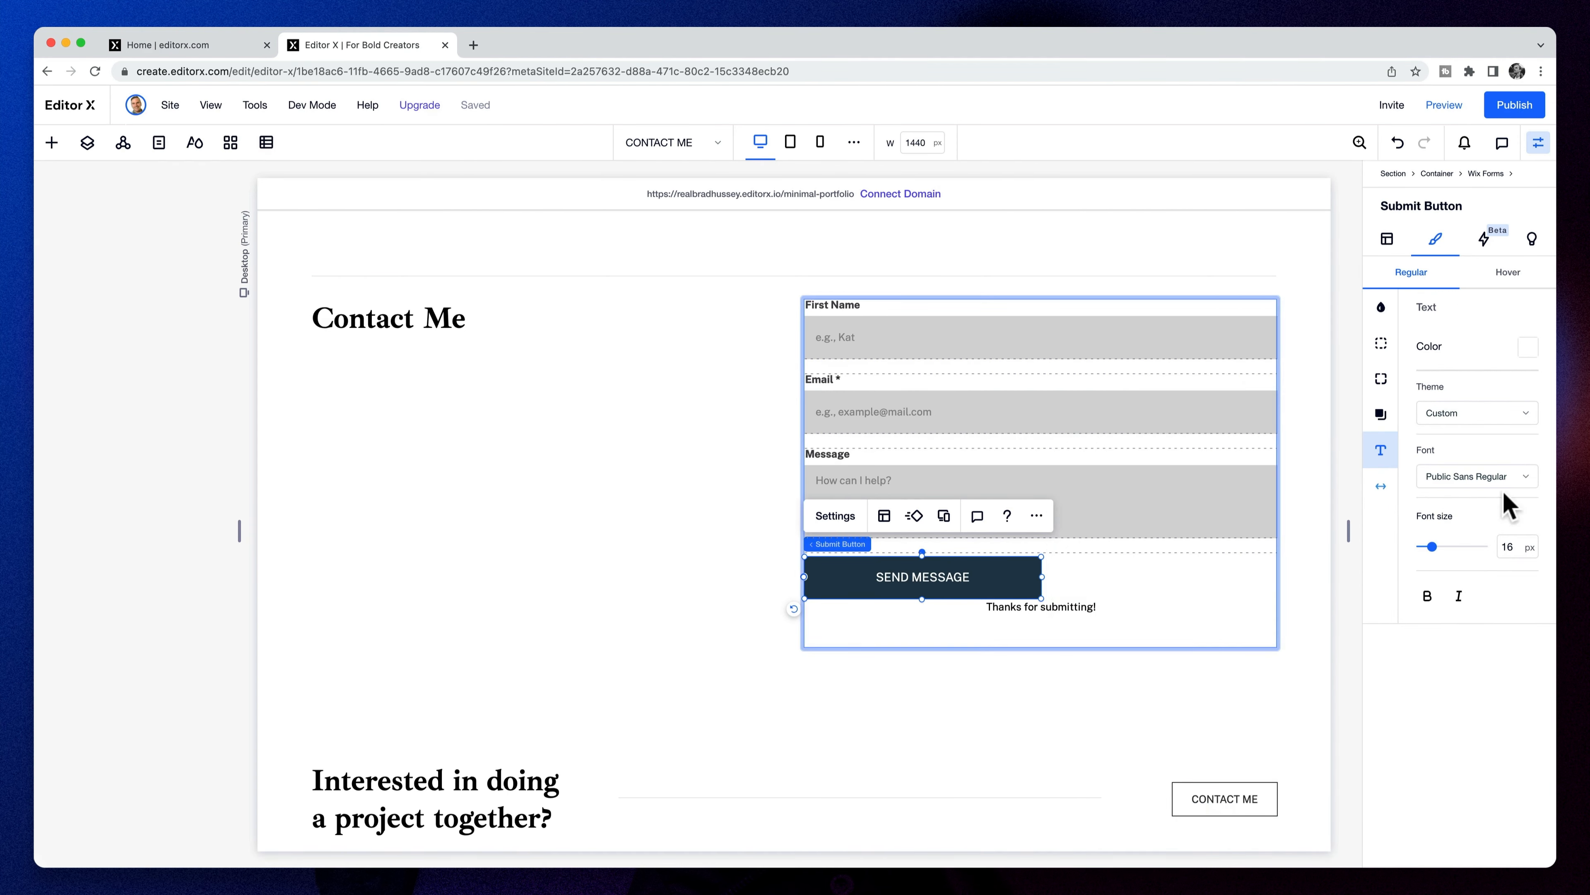
pyautogui.click(1307, 604)
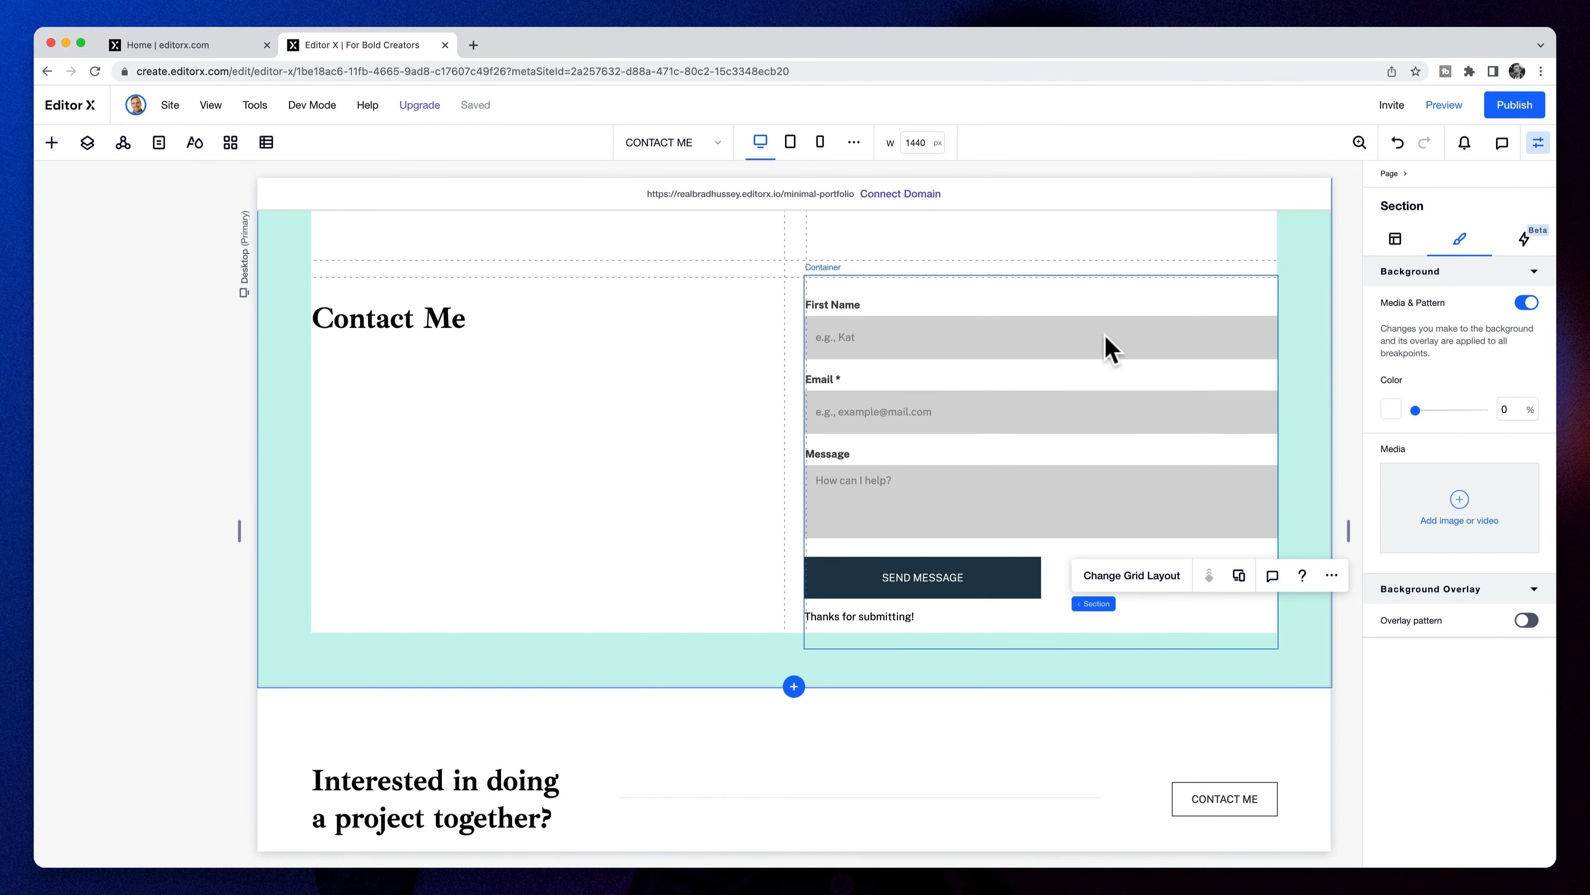
# - Select the whole contact form and review its general, Submit Message and Payment settings
pyautogui.doubleClick(1107, 336)
pyautogui.doubleClick(1036, 336)
pyautogui.click(938, 310)
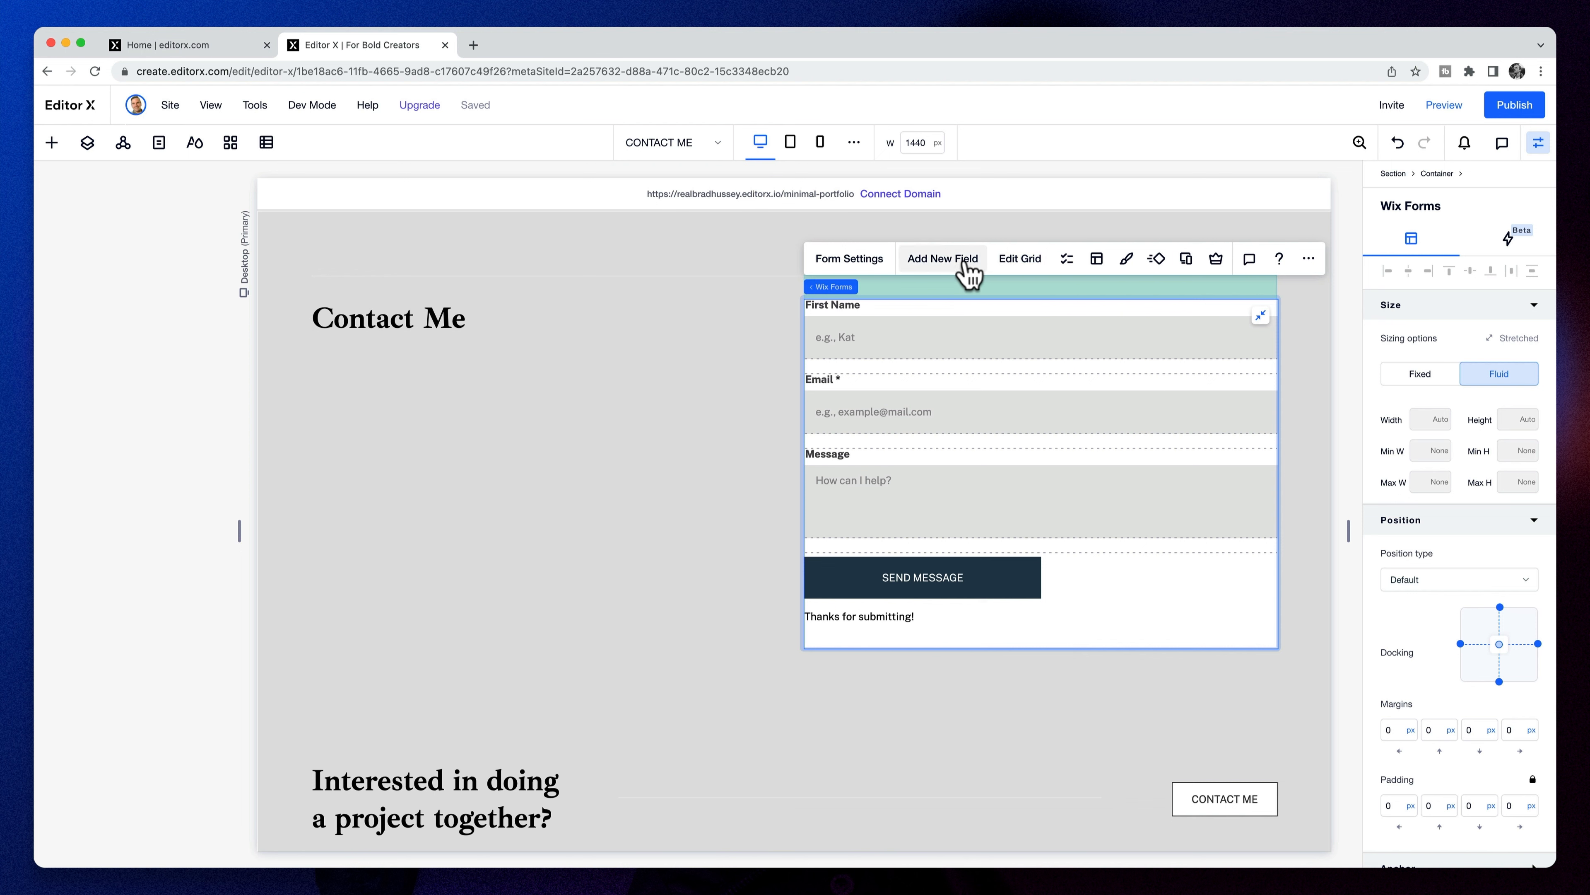
pyautogui.click(842, 274)
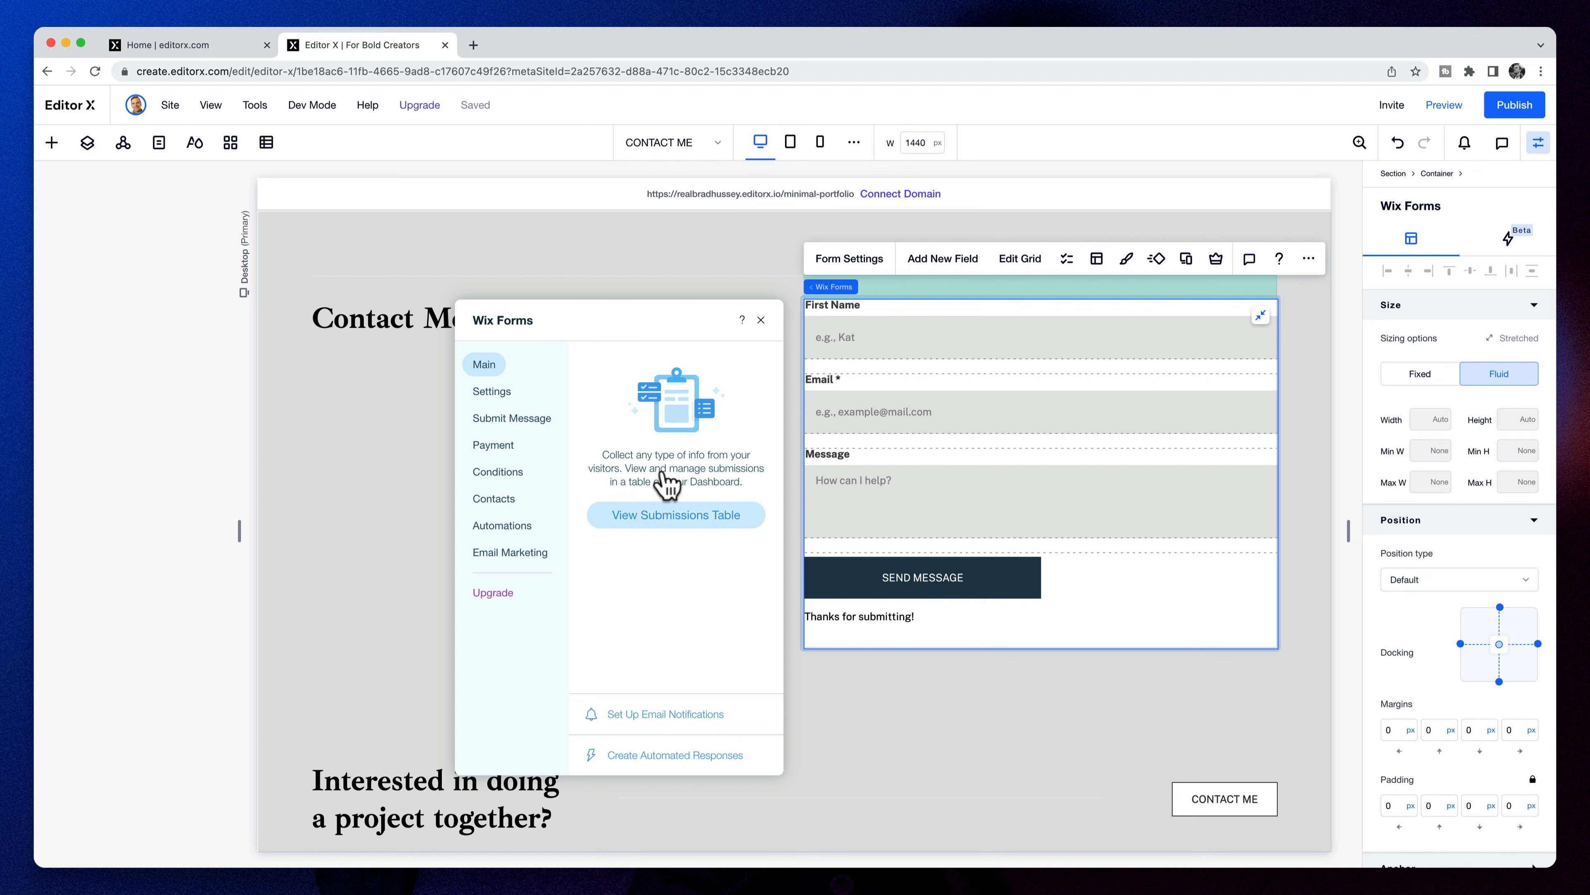
pyautogui.click(501, 393)
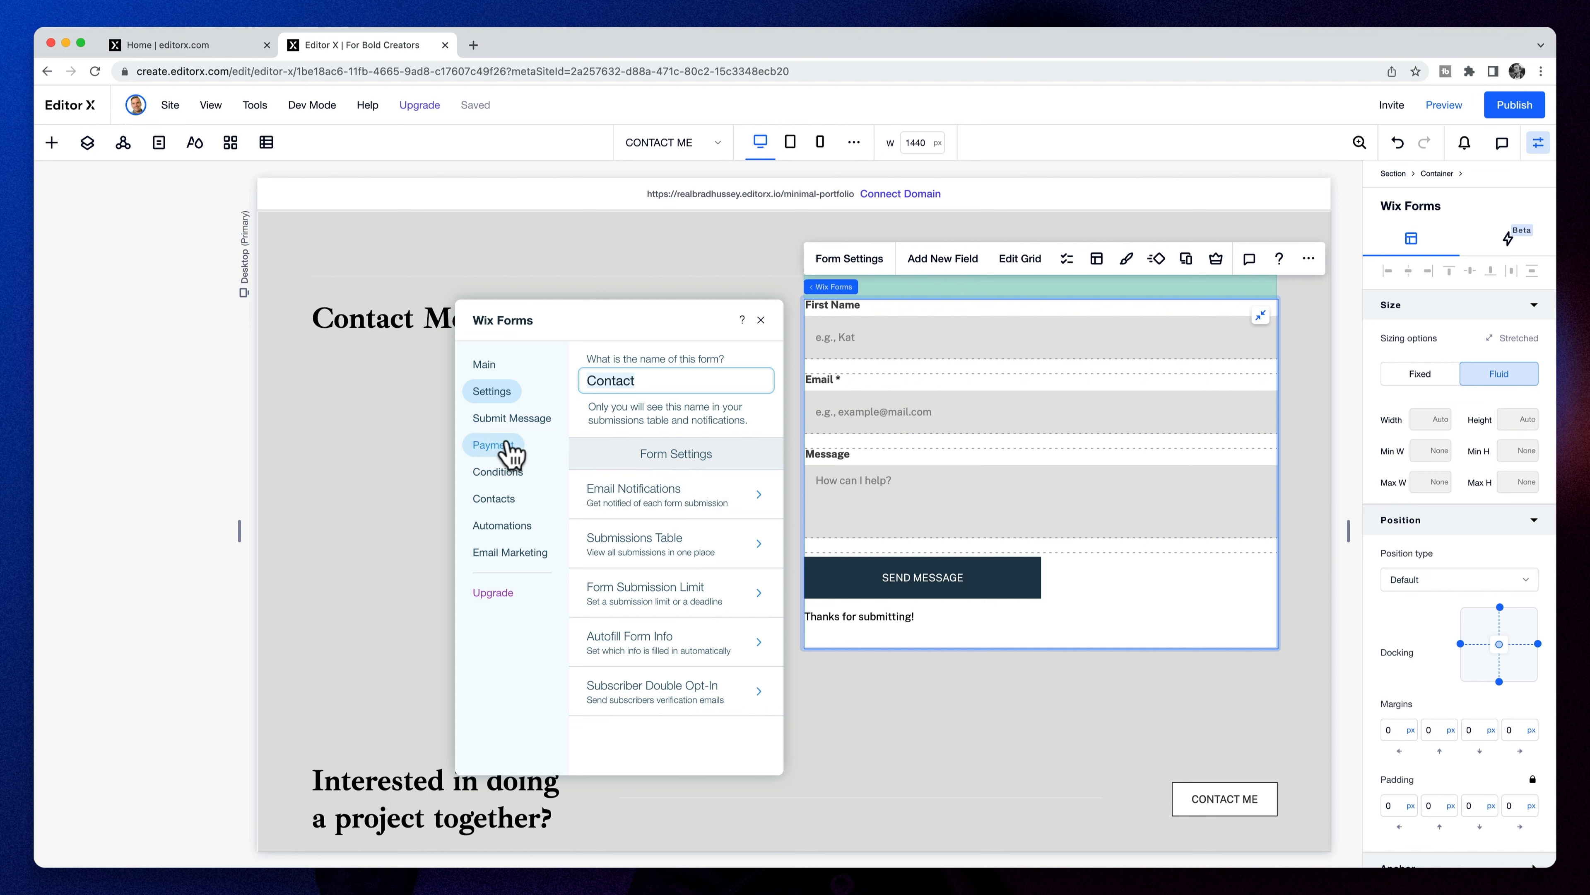
pyautogui.click(511, 421)
pyautogui.click(504, 446)
pyautogui.click(504, 500)
# - Check the Conditions, Contacts, Automations and Email Marketing pages, then preview the contact page
pyautogui.click(501, 473)
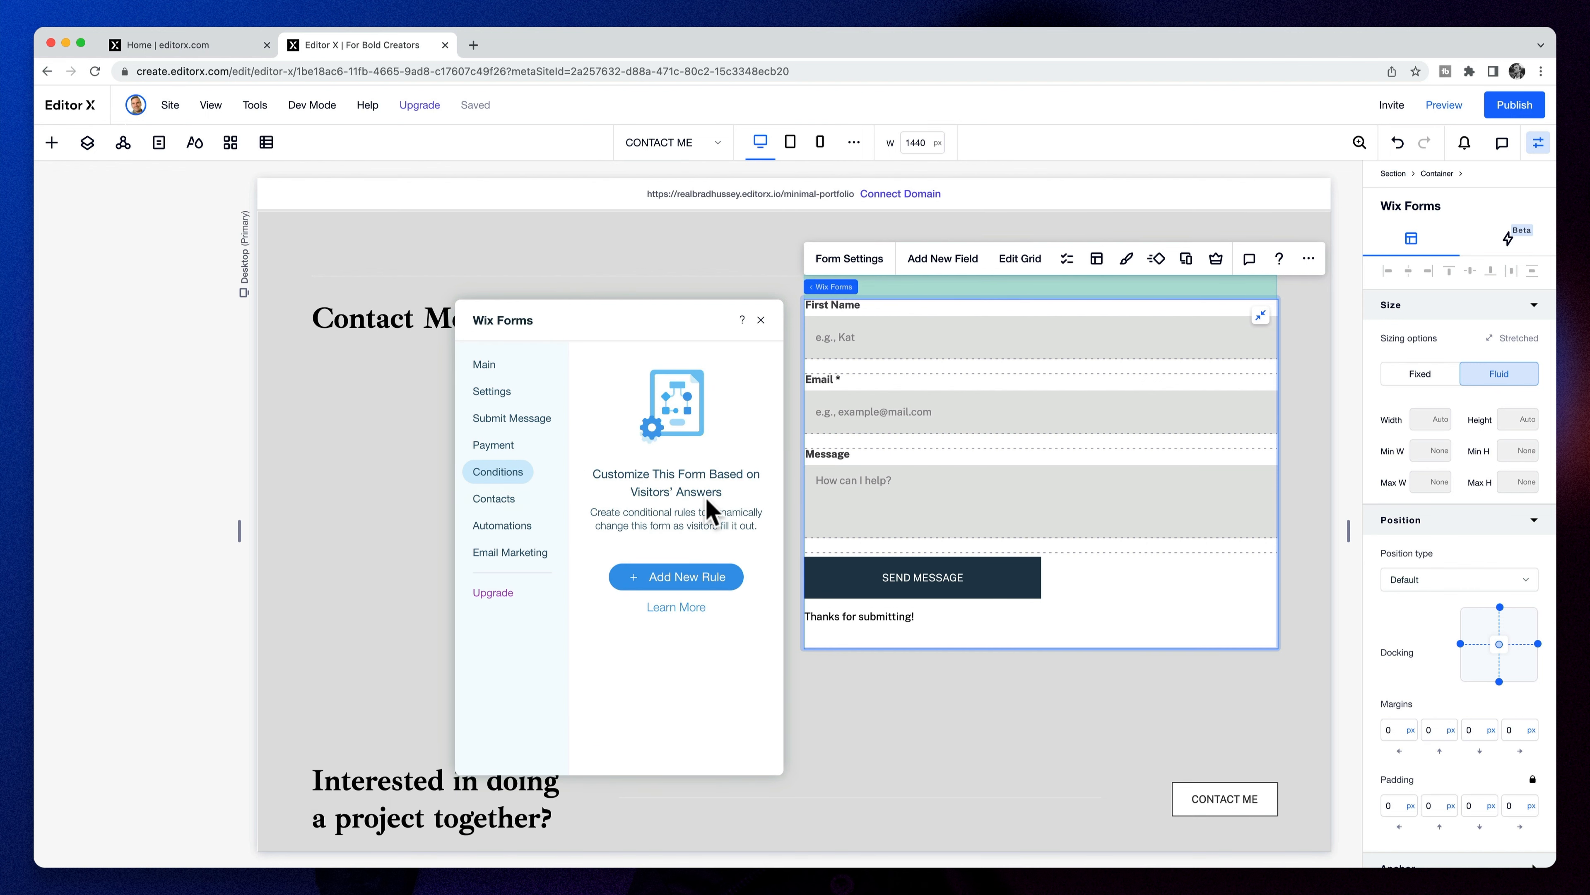
pyautogui.click(506, 501)
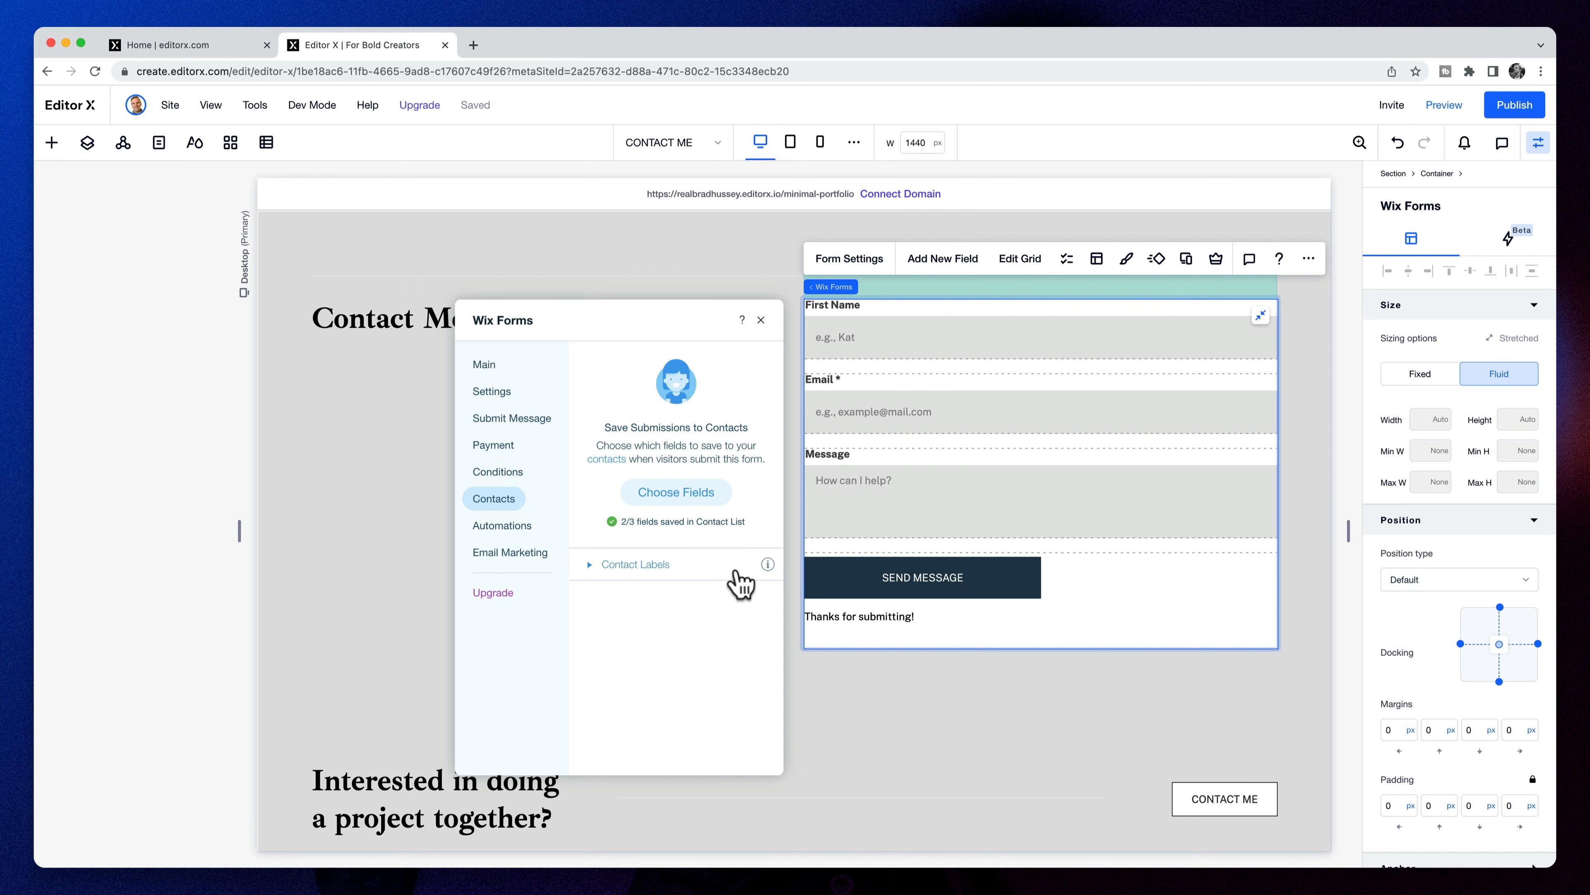
pyautogui.click(501, 527)
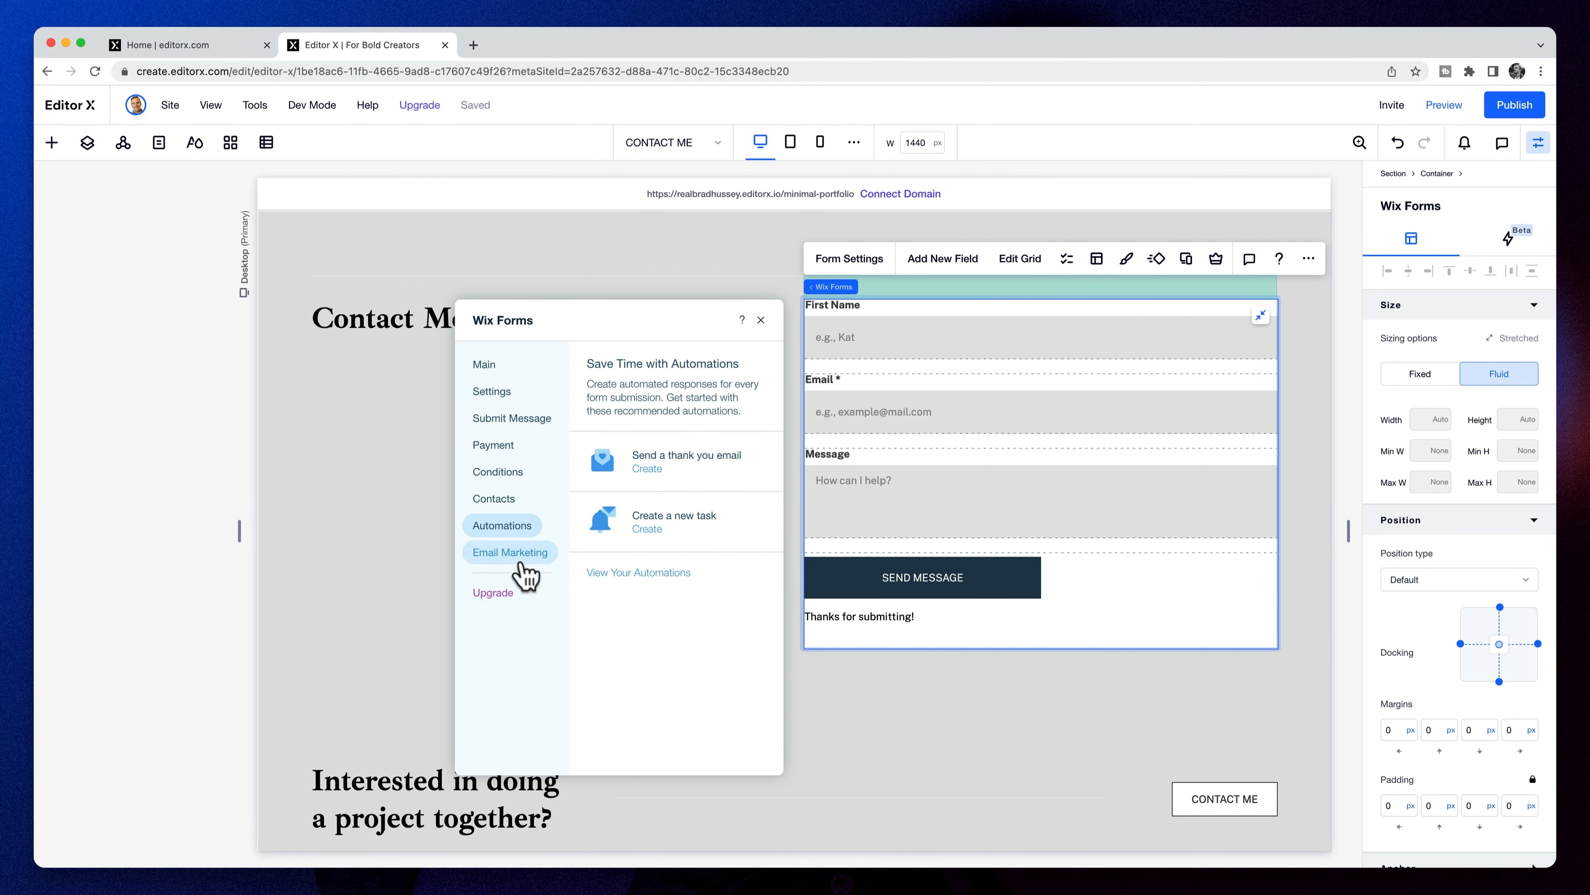
pyautogui.click(521, 562)
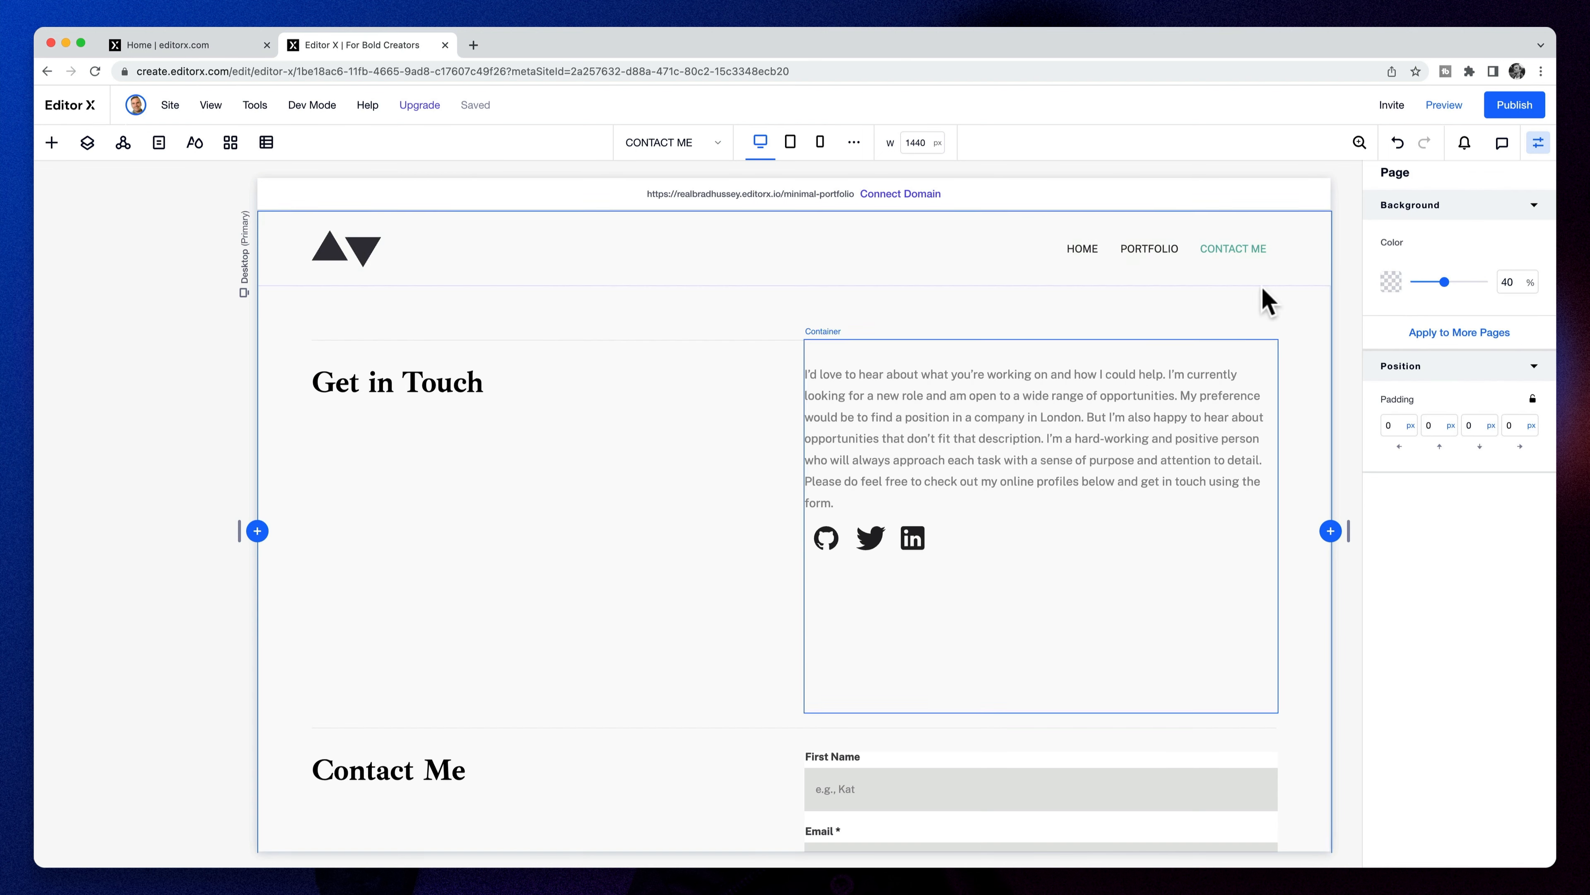
pyautogui.click(1444, 104)
# - In the preview, fill the form with a first name, an e-mail address and message 'Testing, 123'
pyautogui.scroll(2, 1501, 549)
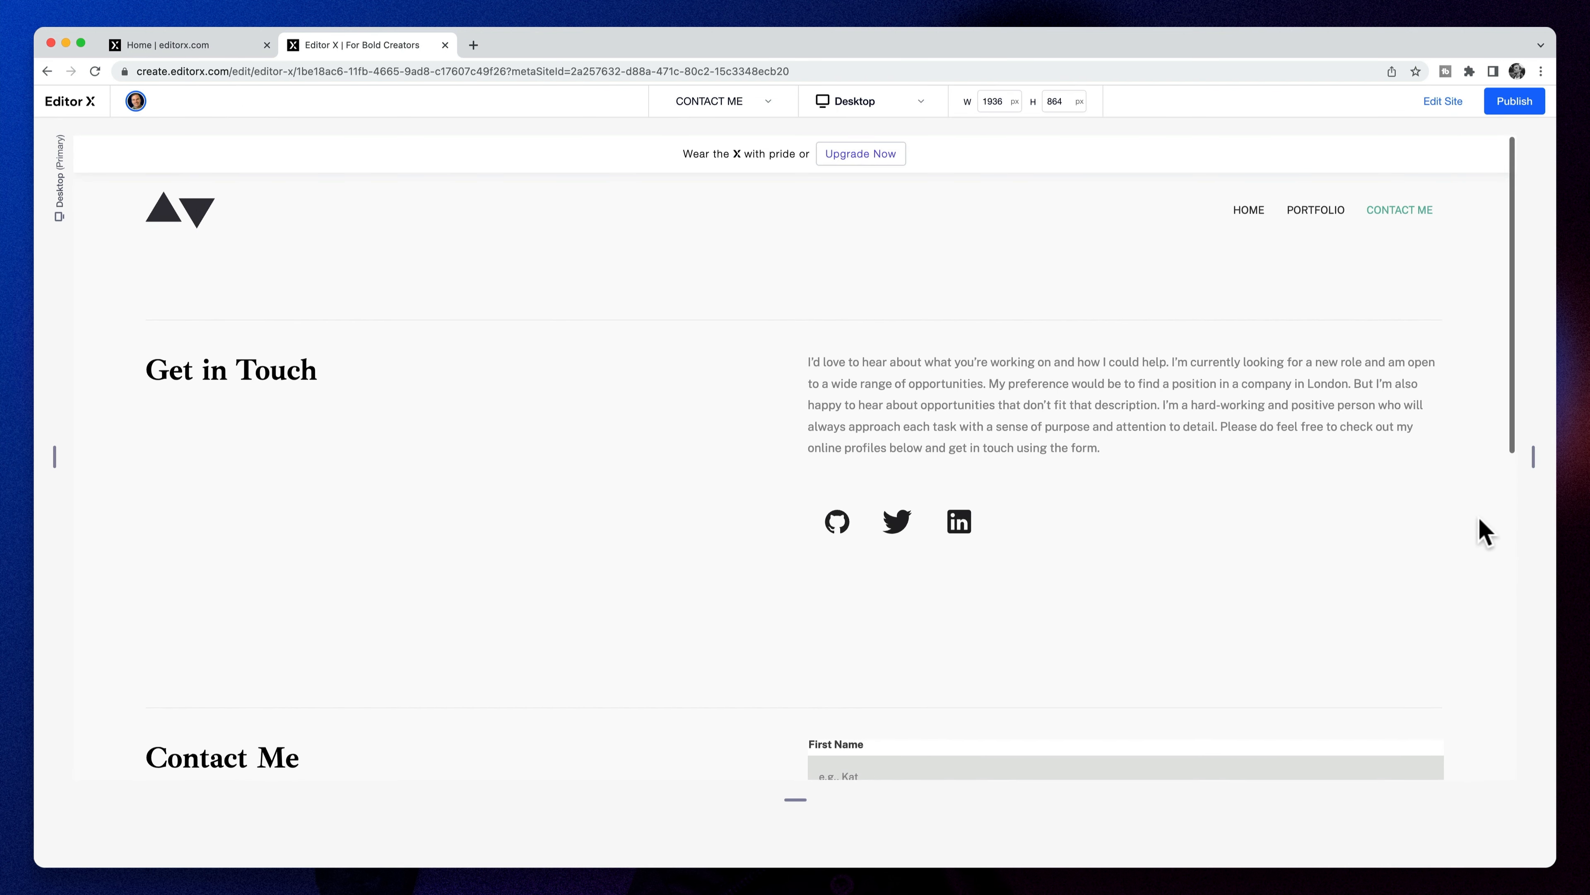
pyautogui.scroll(-10, 1310, 523)
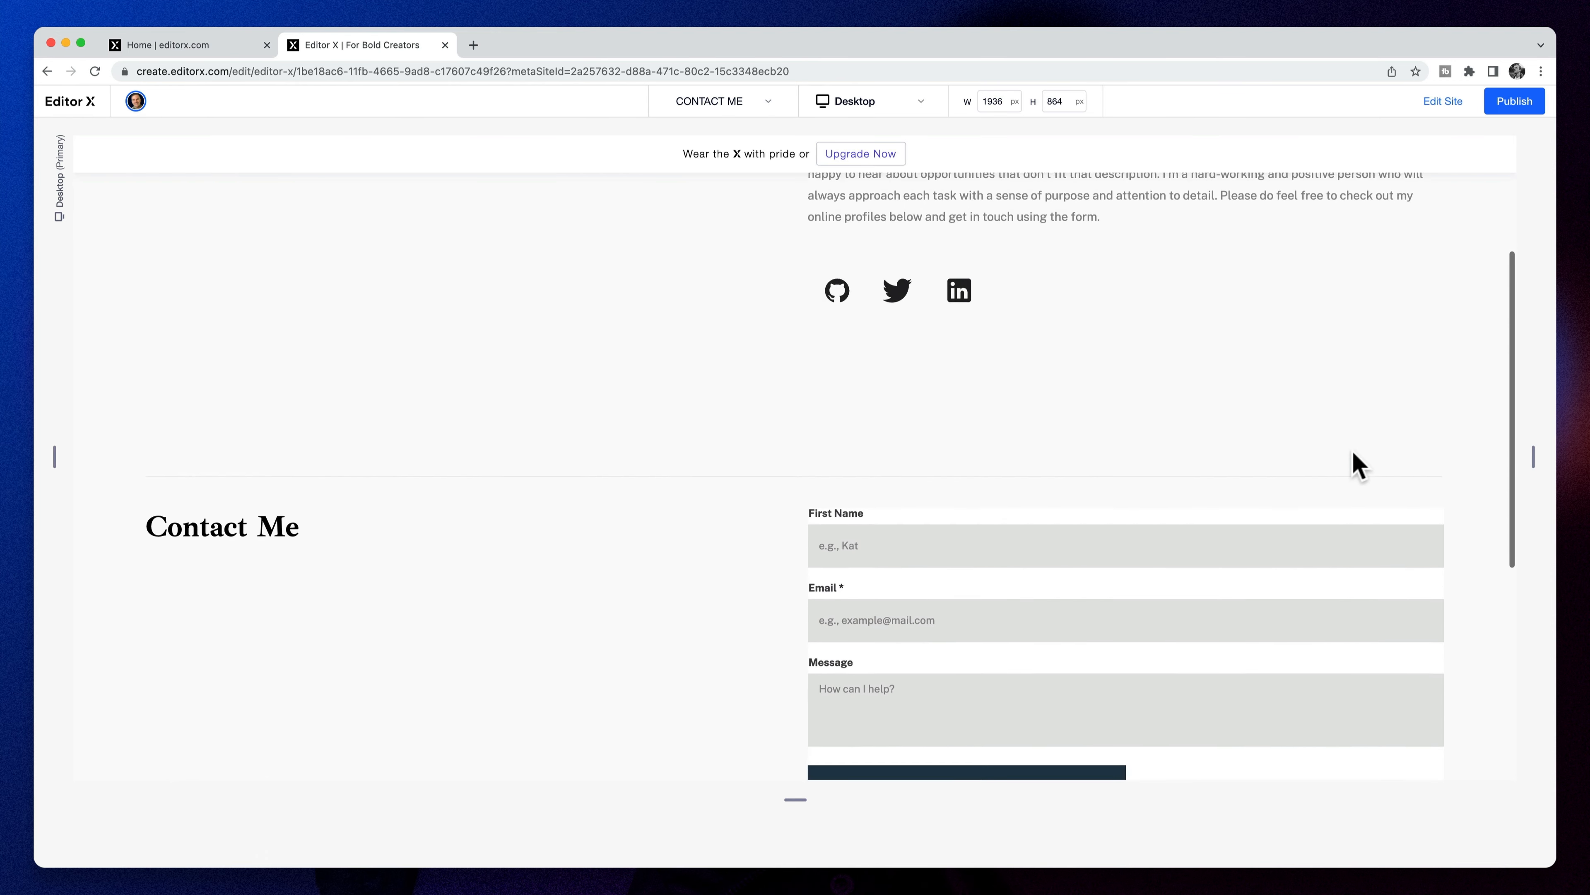
pyautogui.click(1018, 271)
pyautogui.write('Brad')
pyautogui.press('Tab')
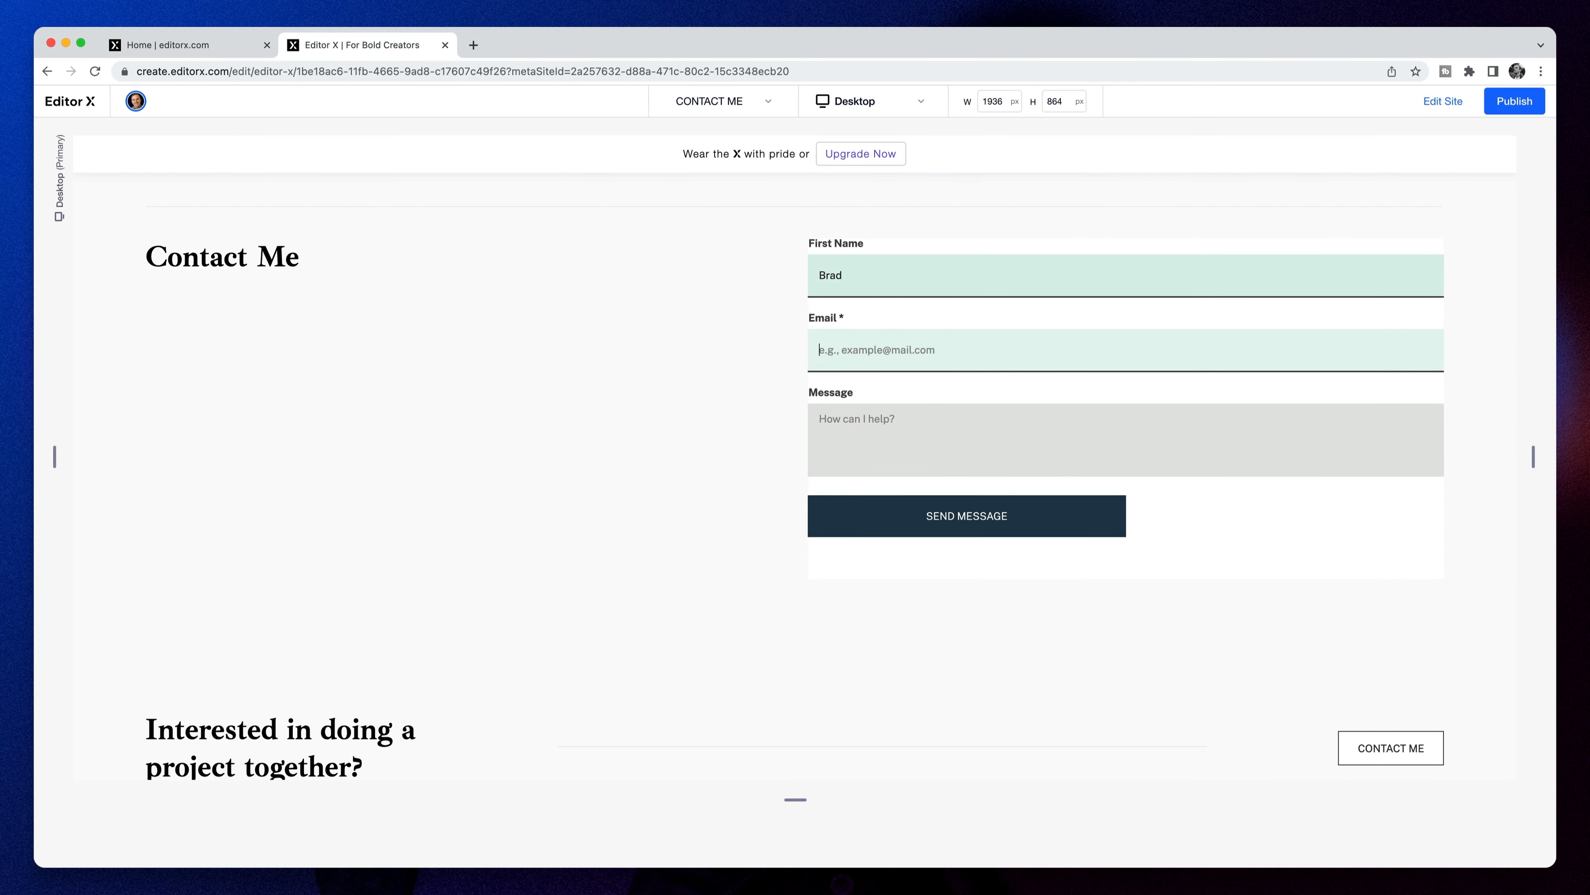
pyautogui.press('Tab')
pyautogui.write('Te')
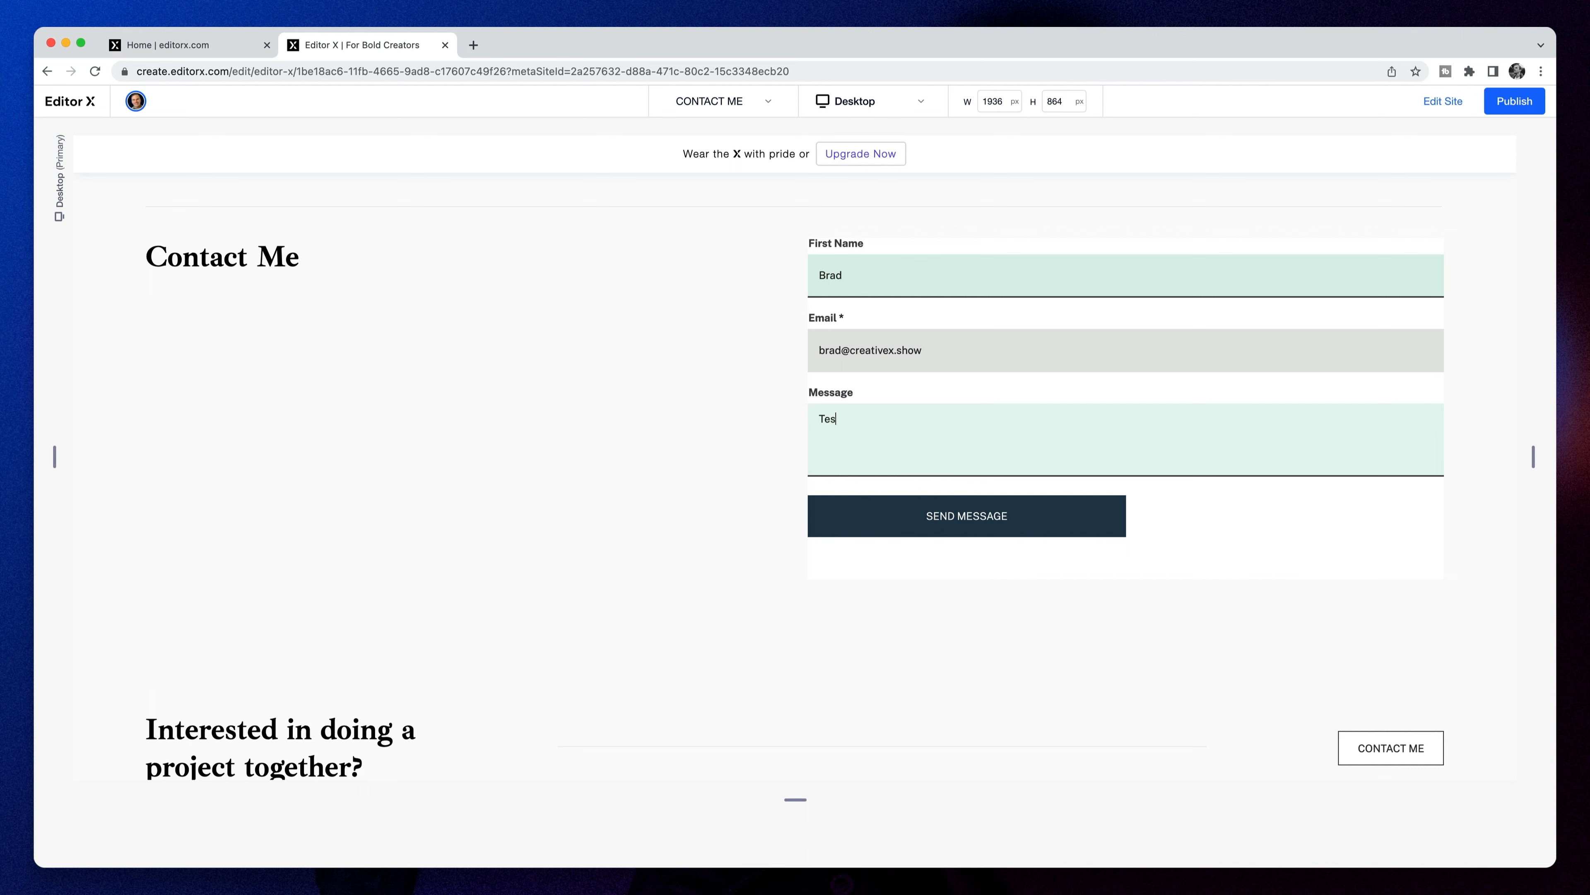
pyautogui.write('sting, 123!')
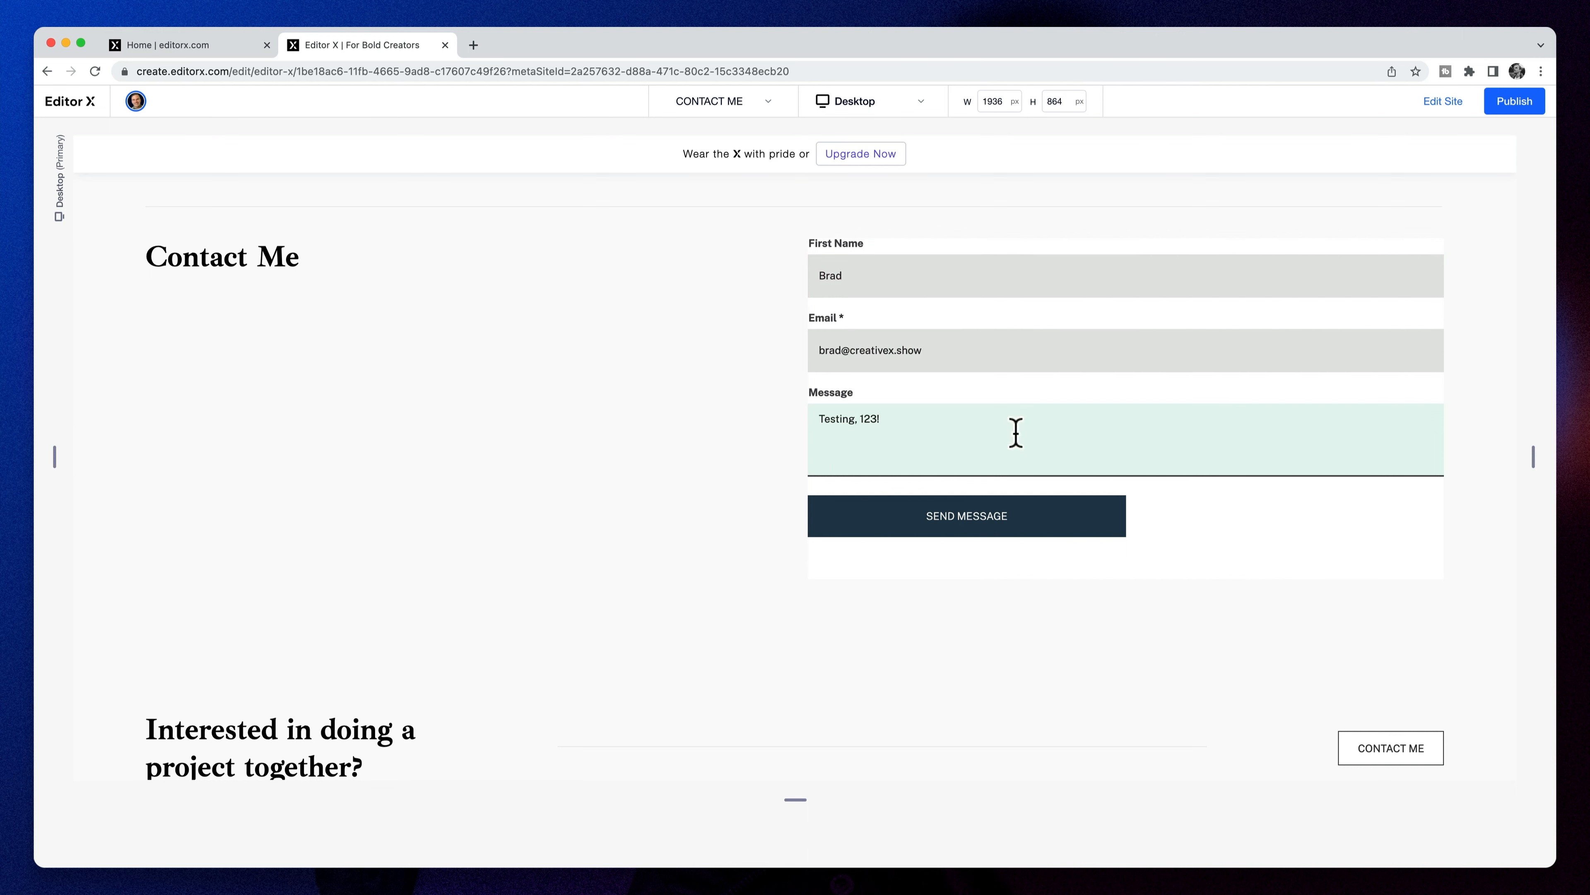